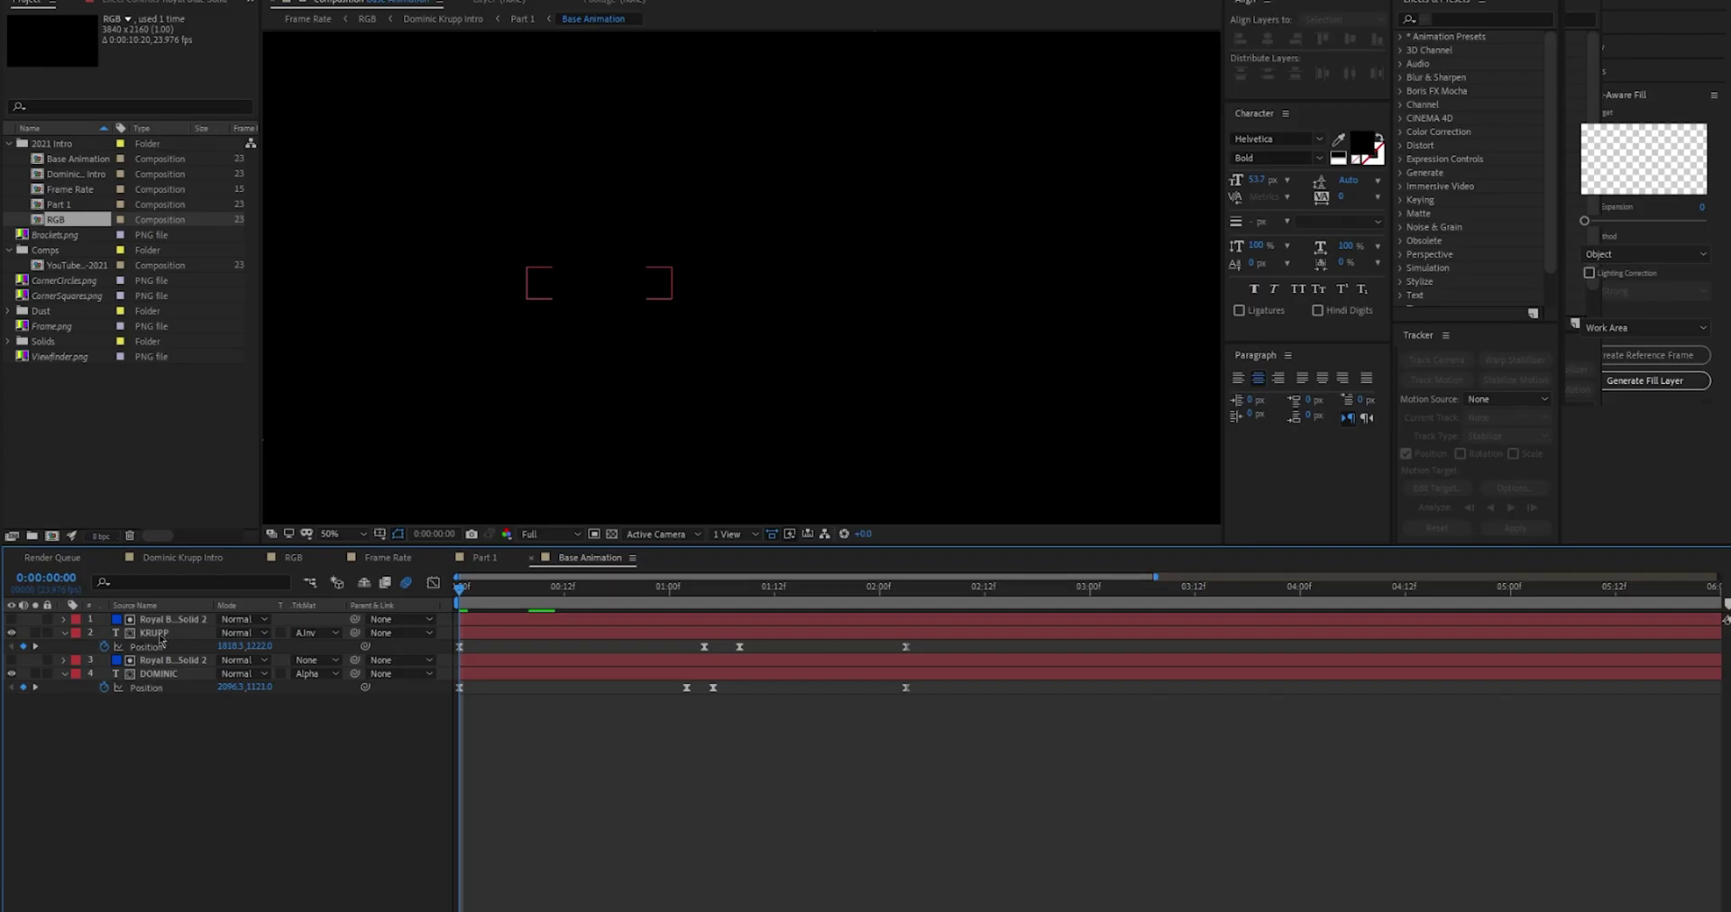
# - Preview the DOMINIC KRUPP title animation, toggling the blue solid matte layer and checking its TrkMat setting
pyautogui.click(12, 620)
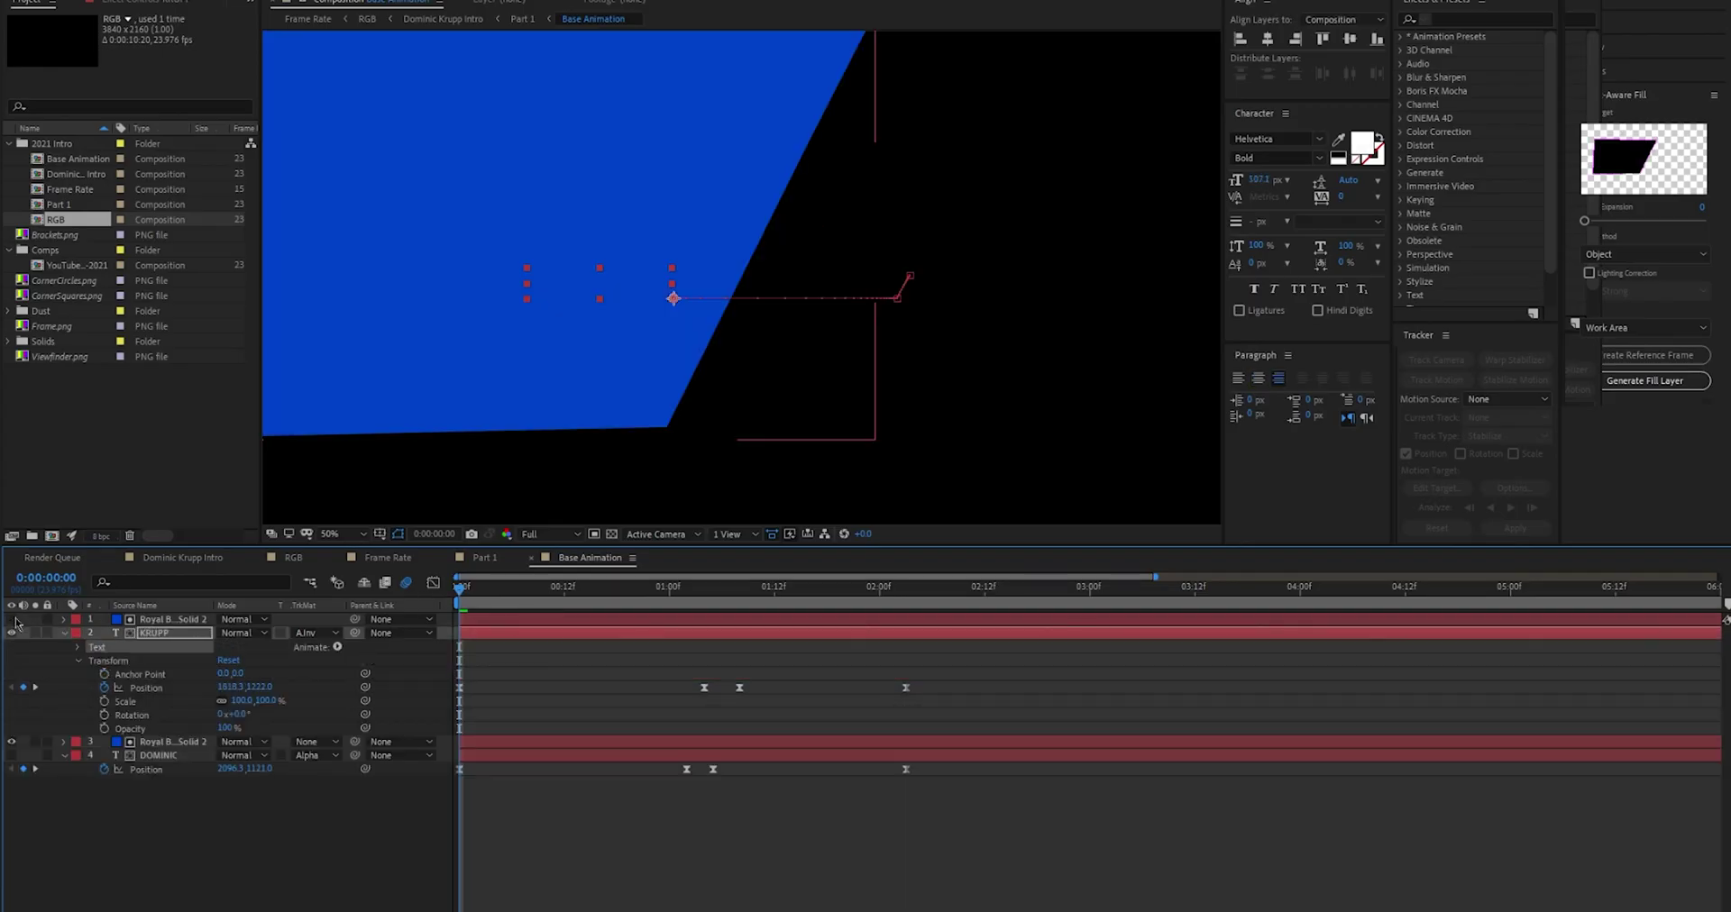
pyautogui.click(12, 620)
pyautogui.press('space')
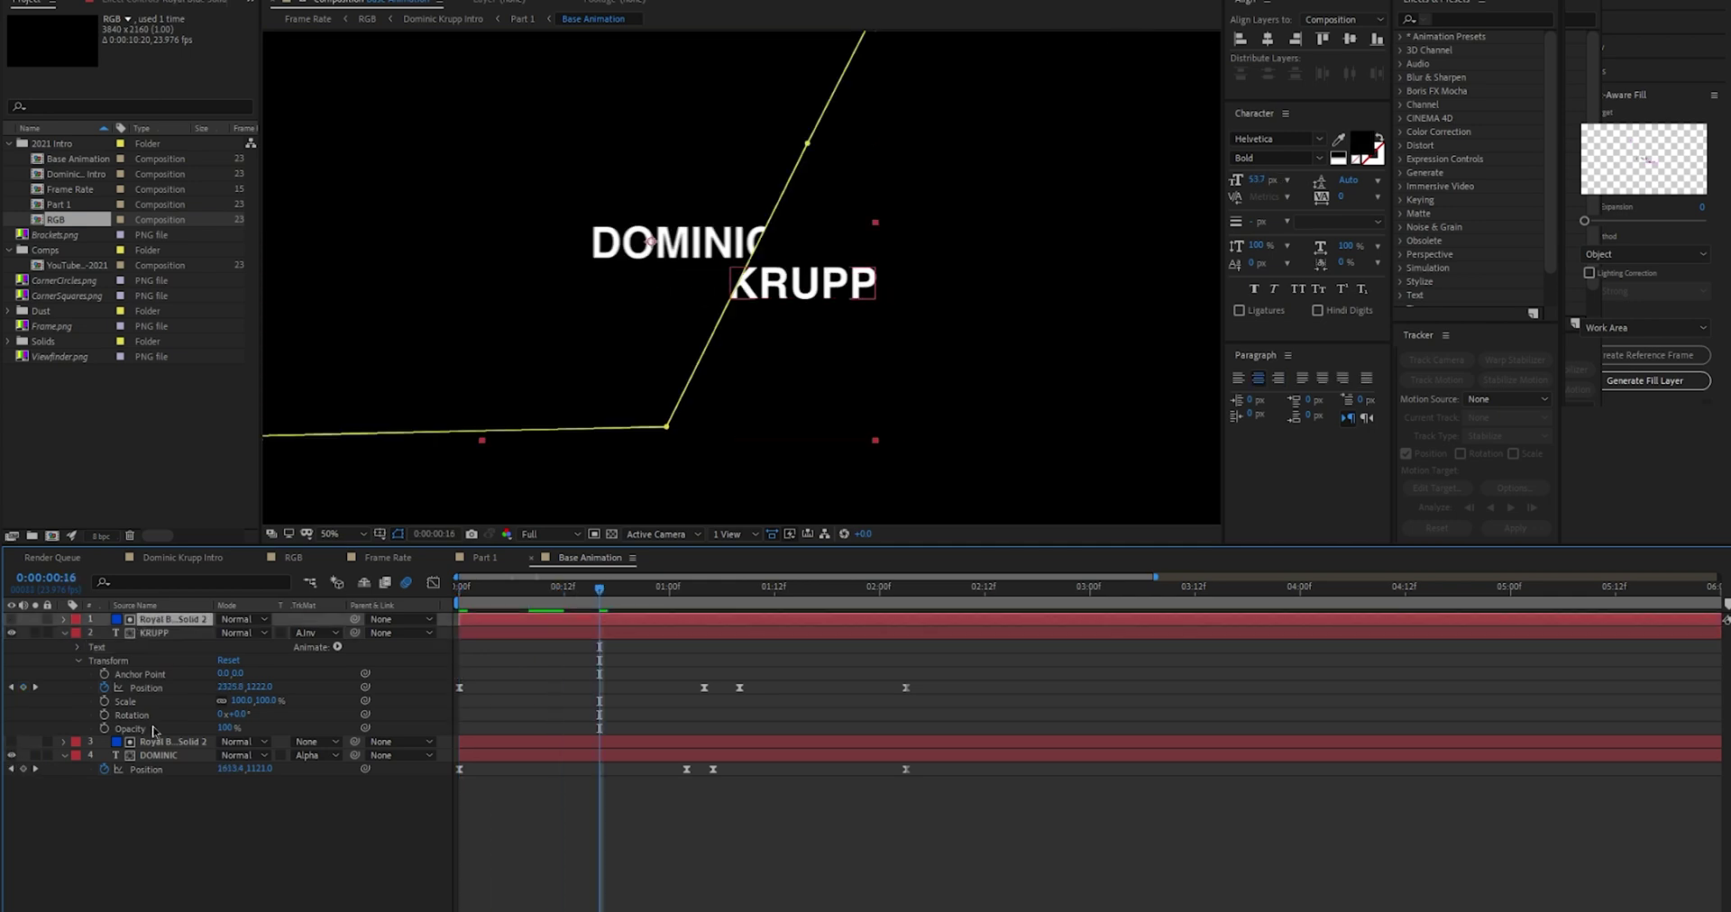
pyautogui.click(307, 755)
pyautogui.press('Escape')
pyautogui.click(12, 620)
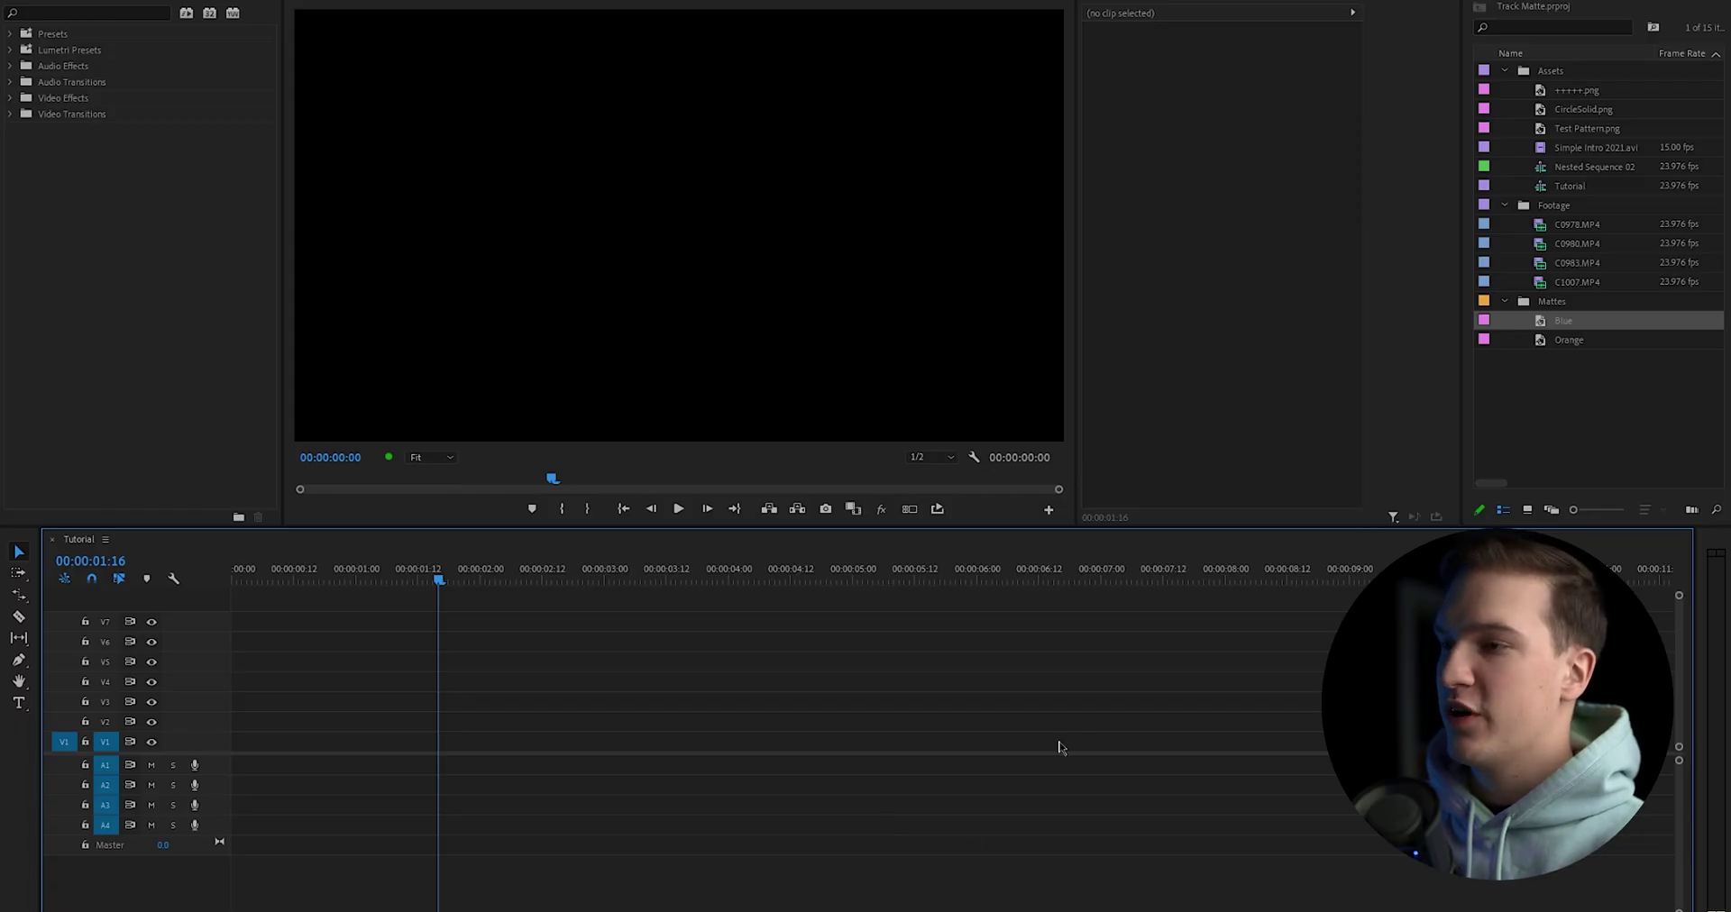
# - Place Blue on V1 and Orange on V2, briefly disabling Orange to check Blue underneath
pyautogui.moveTo(1579, 327); pyautogui.dragTo(239, 744)
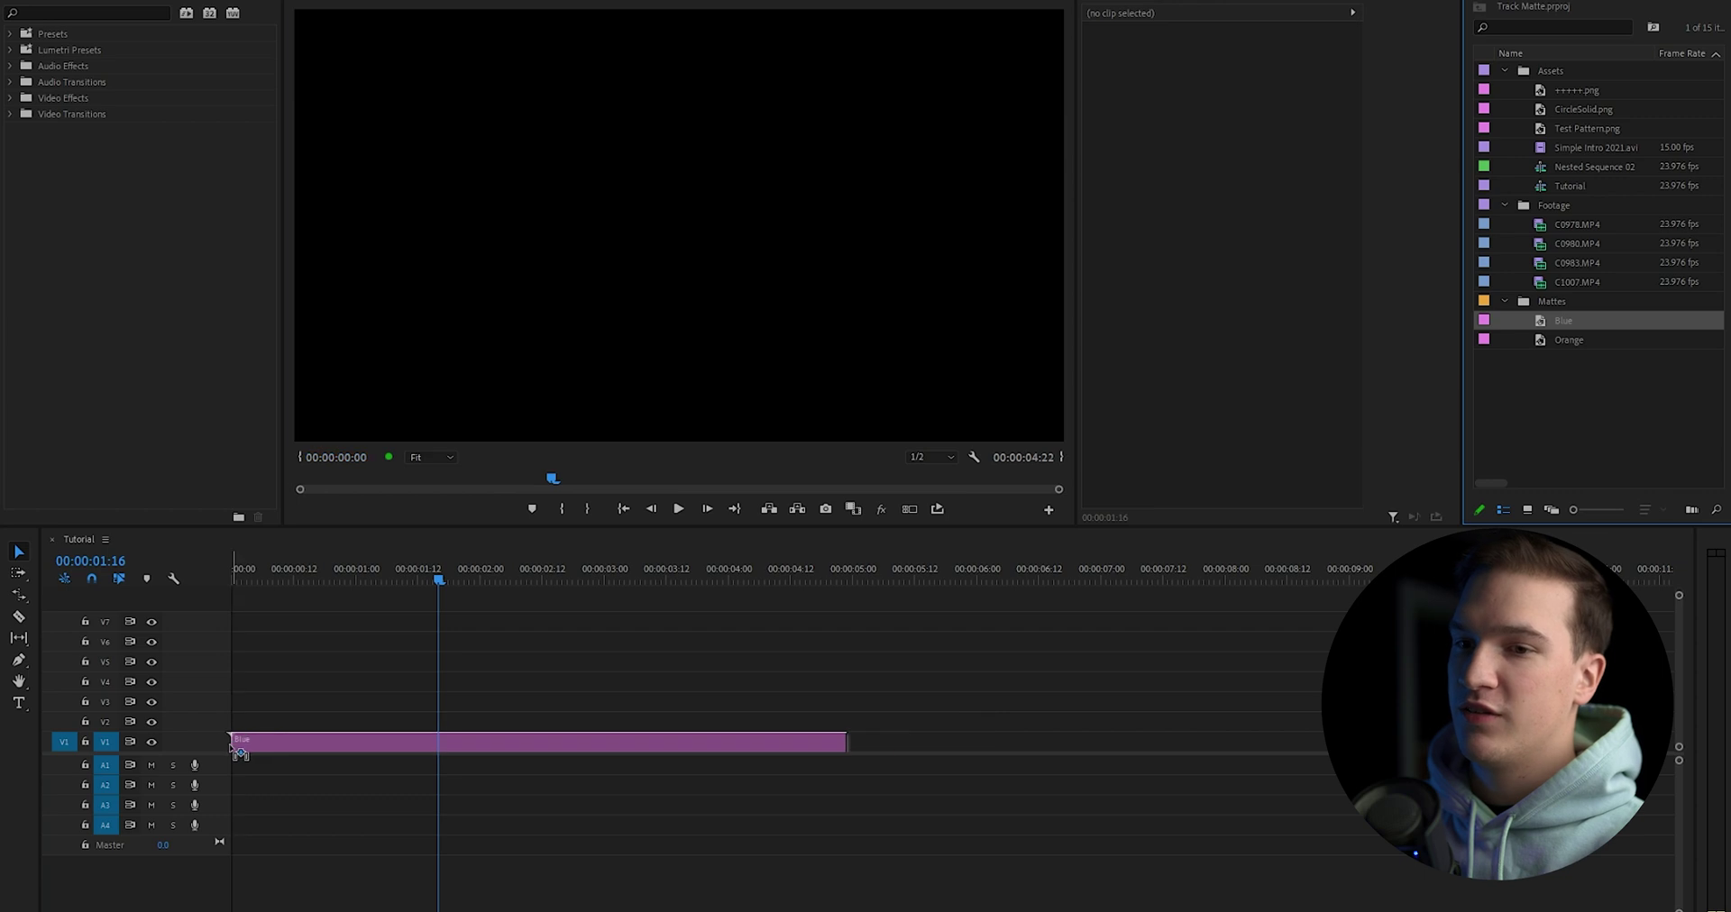
pyautogui.moveTo(1615, 344); pyautogui.dragTo(332, 727)
pyautogui.hotkey('shift', 'e')
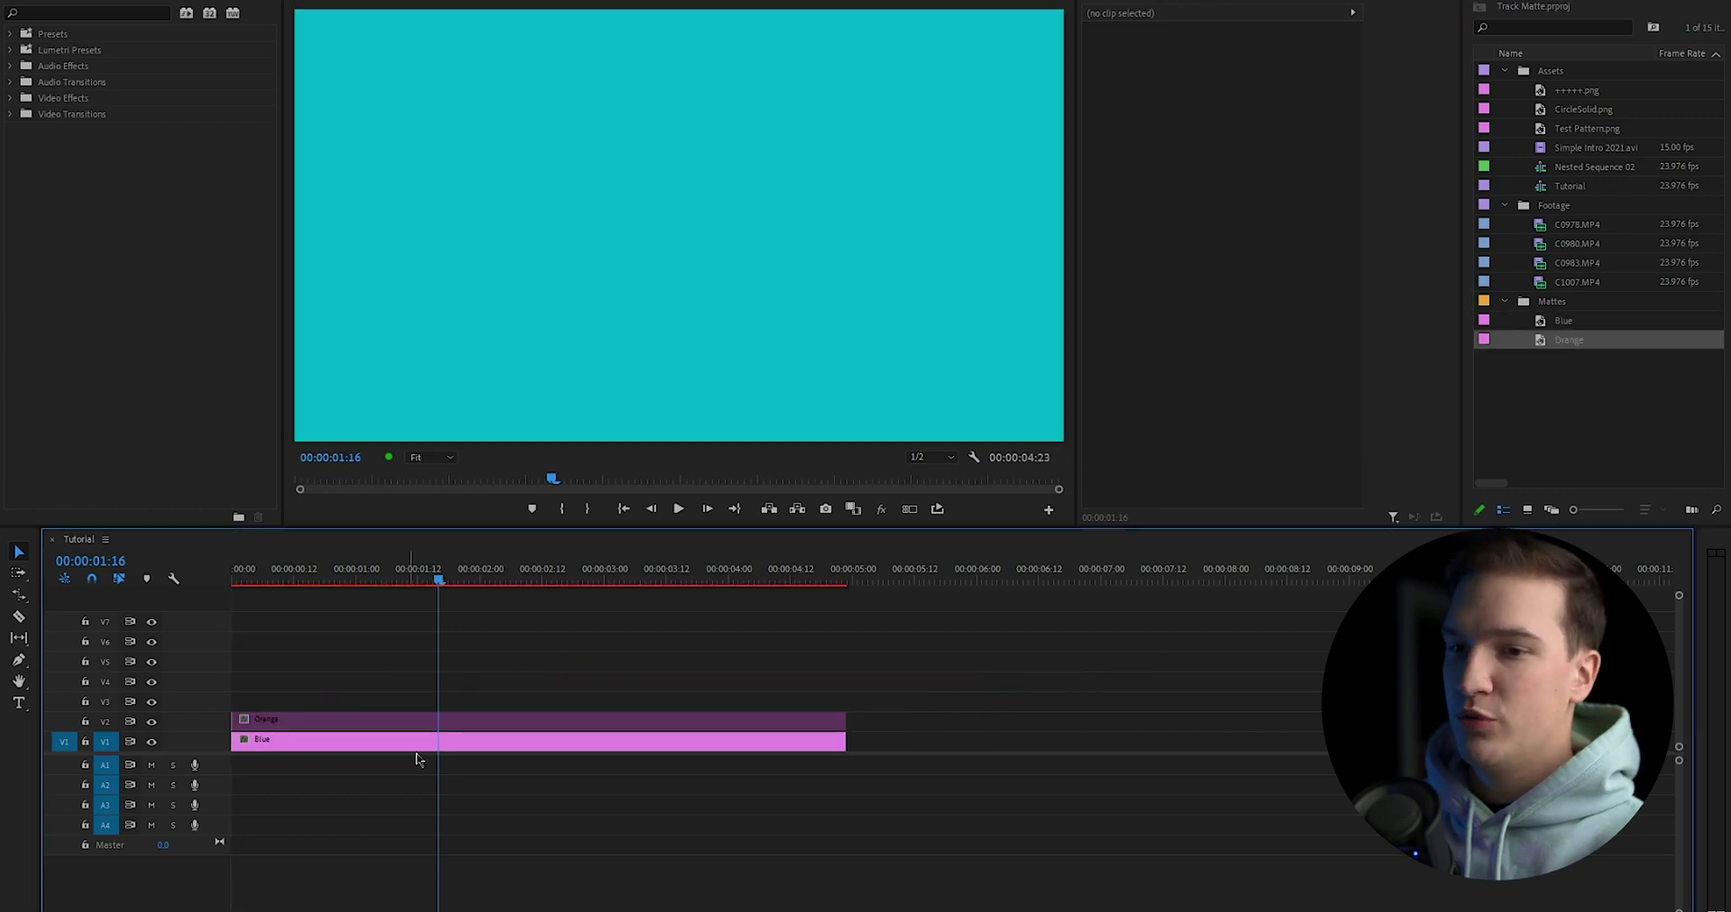
pyautogui.hotkey('ctrl', 'z')
pyautogui.click(389, 708)
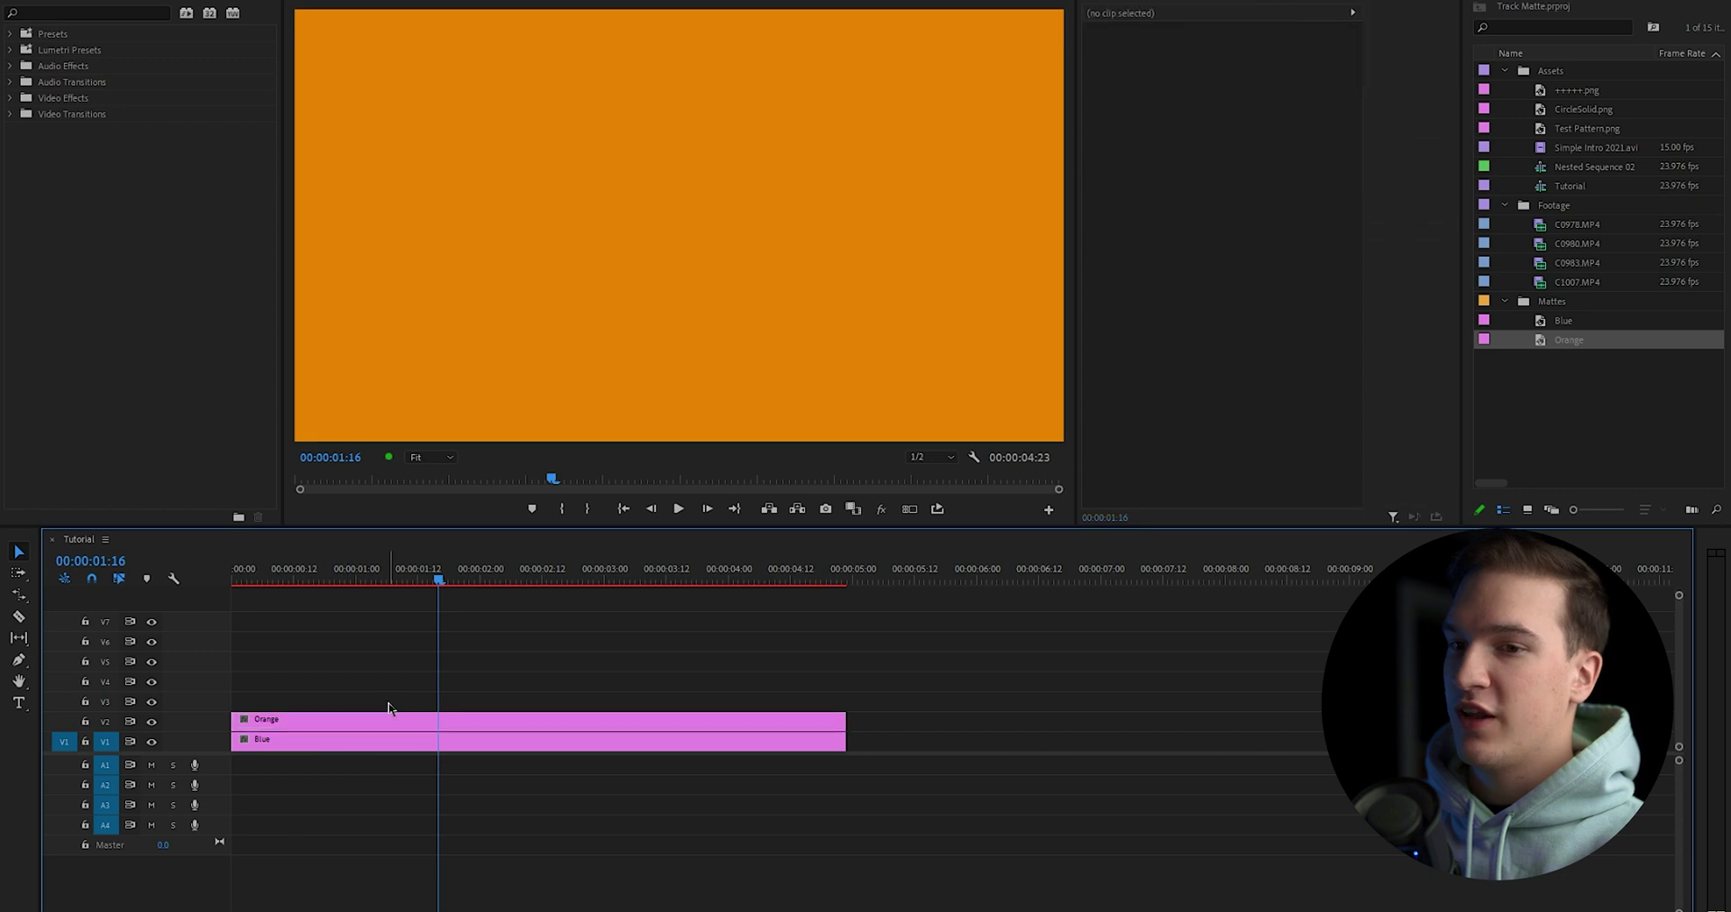
# - Search Effects for 'track matte' and apply Track Matte Key to the Blue clip
pyautogui.click(99, 12)
pyautogui.write('t')
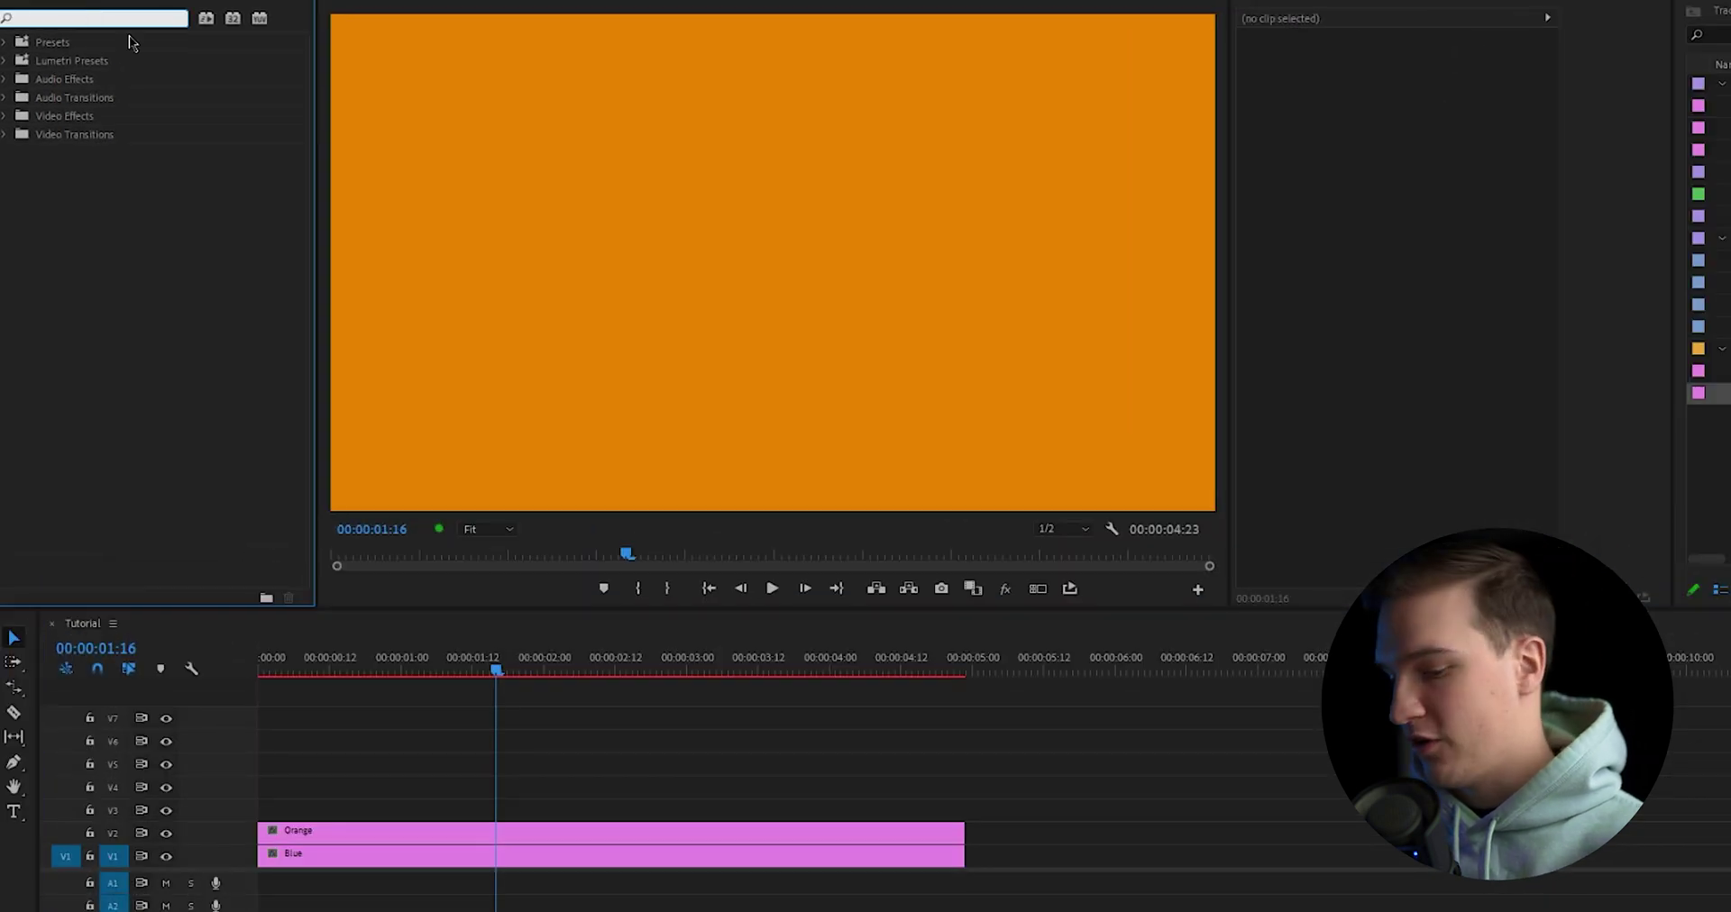
pyautogui.write('rack matte')
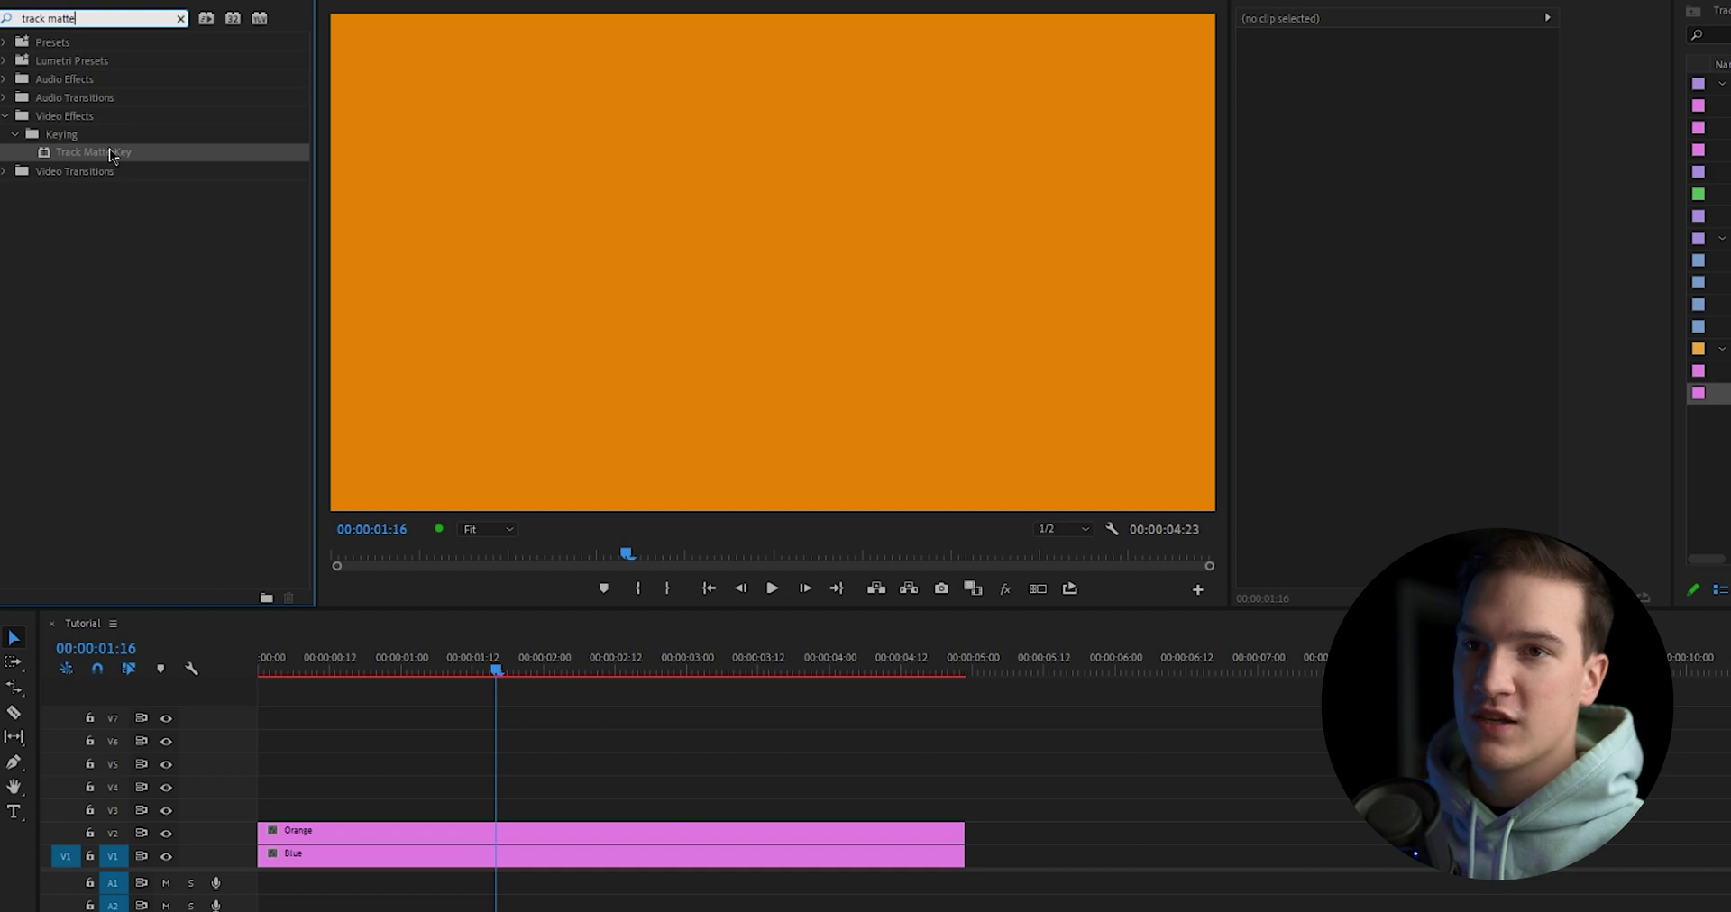
pyautogui.moveTo(113, 153); pyautogui.dragTo(448, 865)
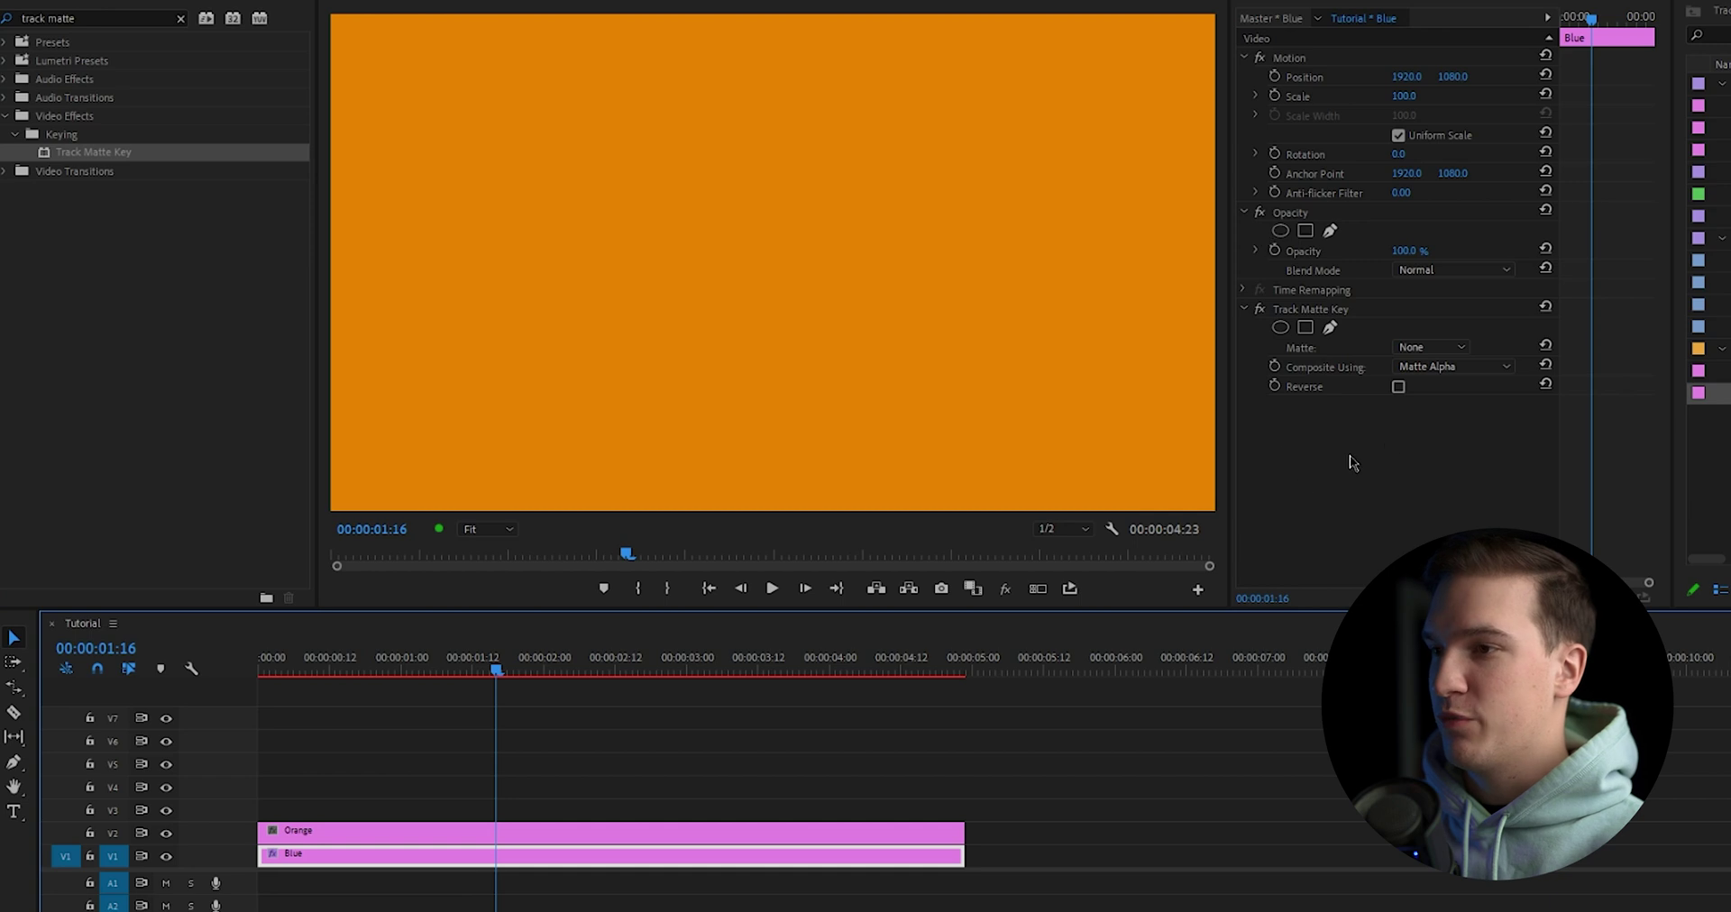
pyautogui.click(1345, 315)
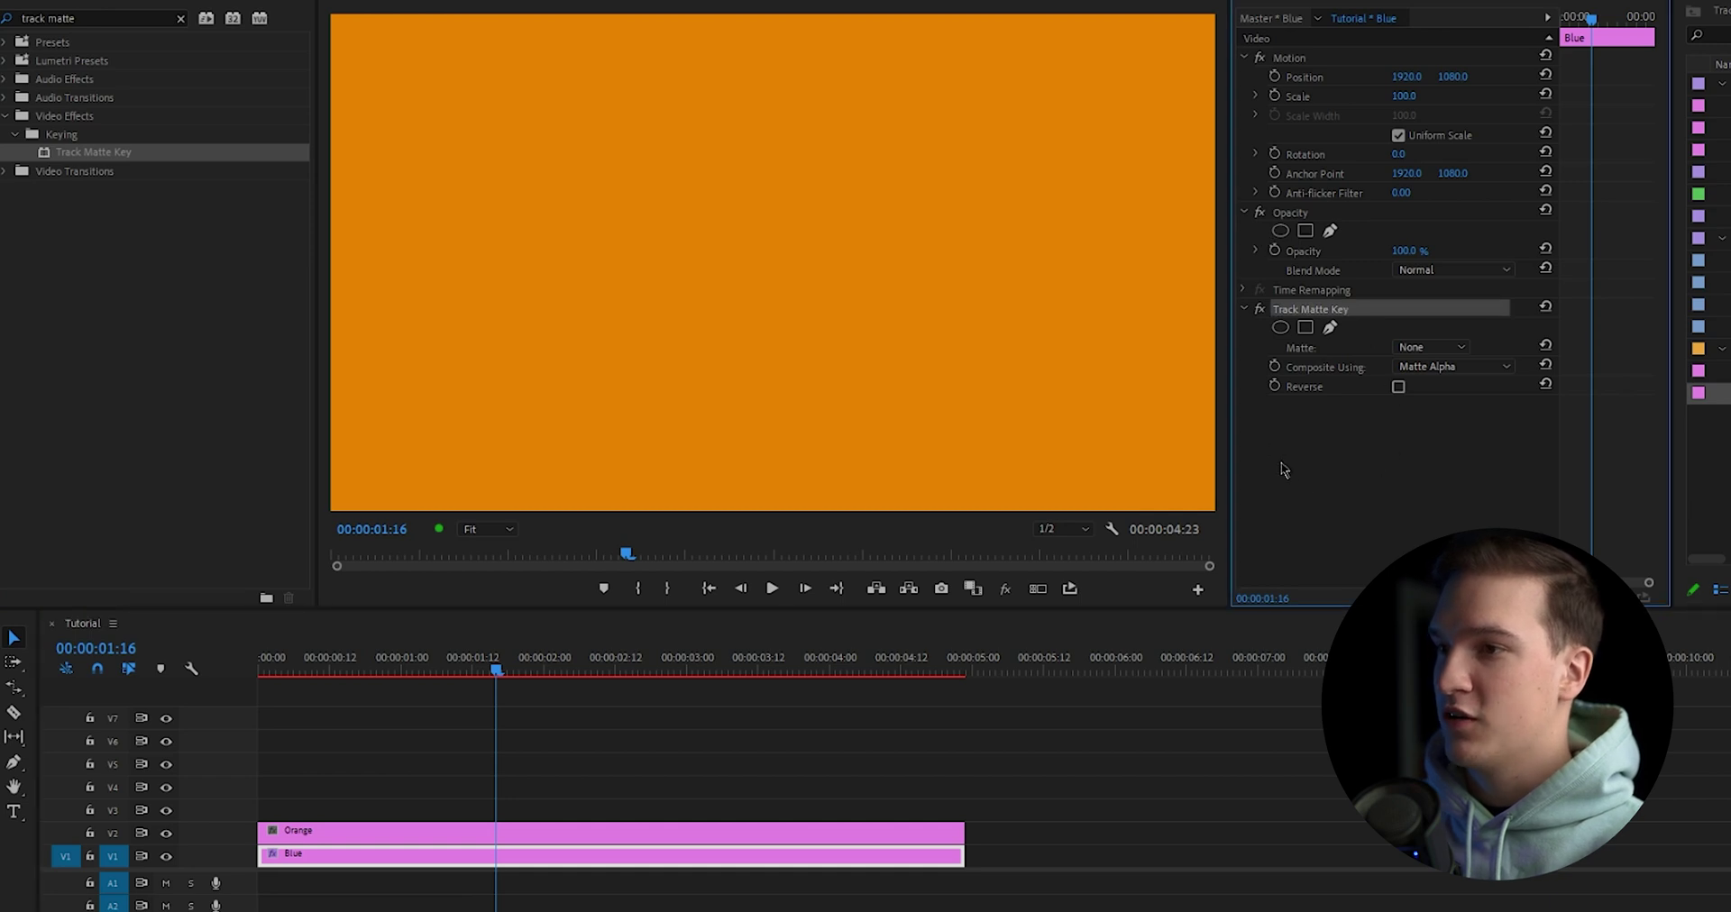
pyautogui.click(1415, 443)
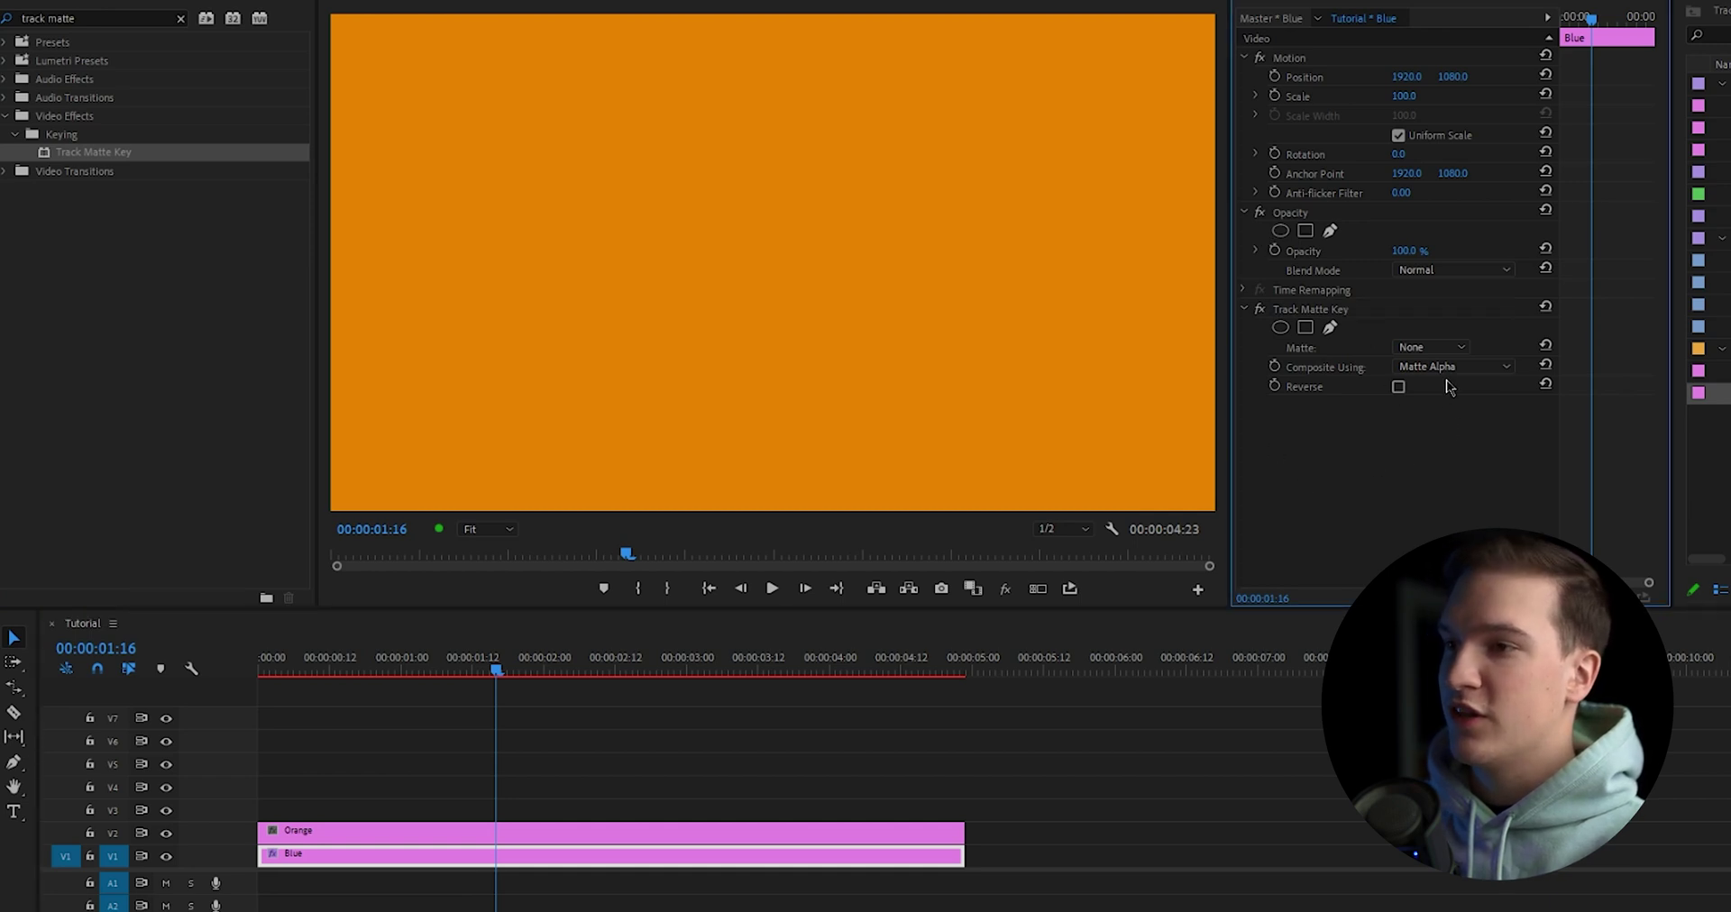
pyautogui.click(1440, 350)
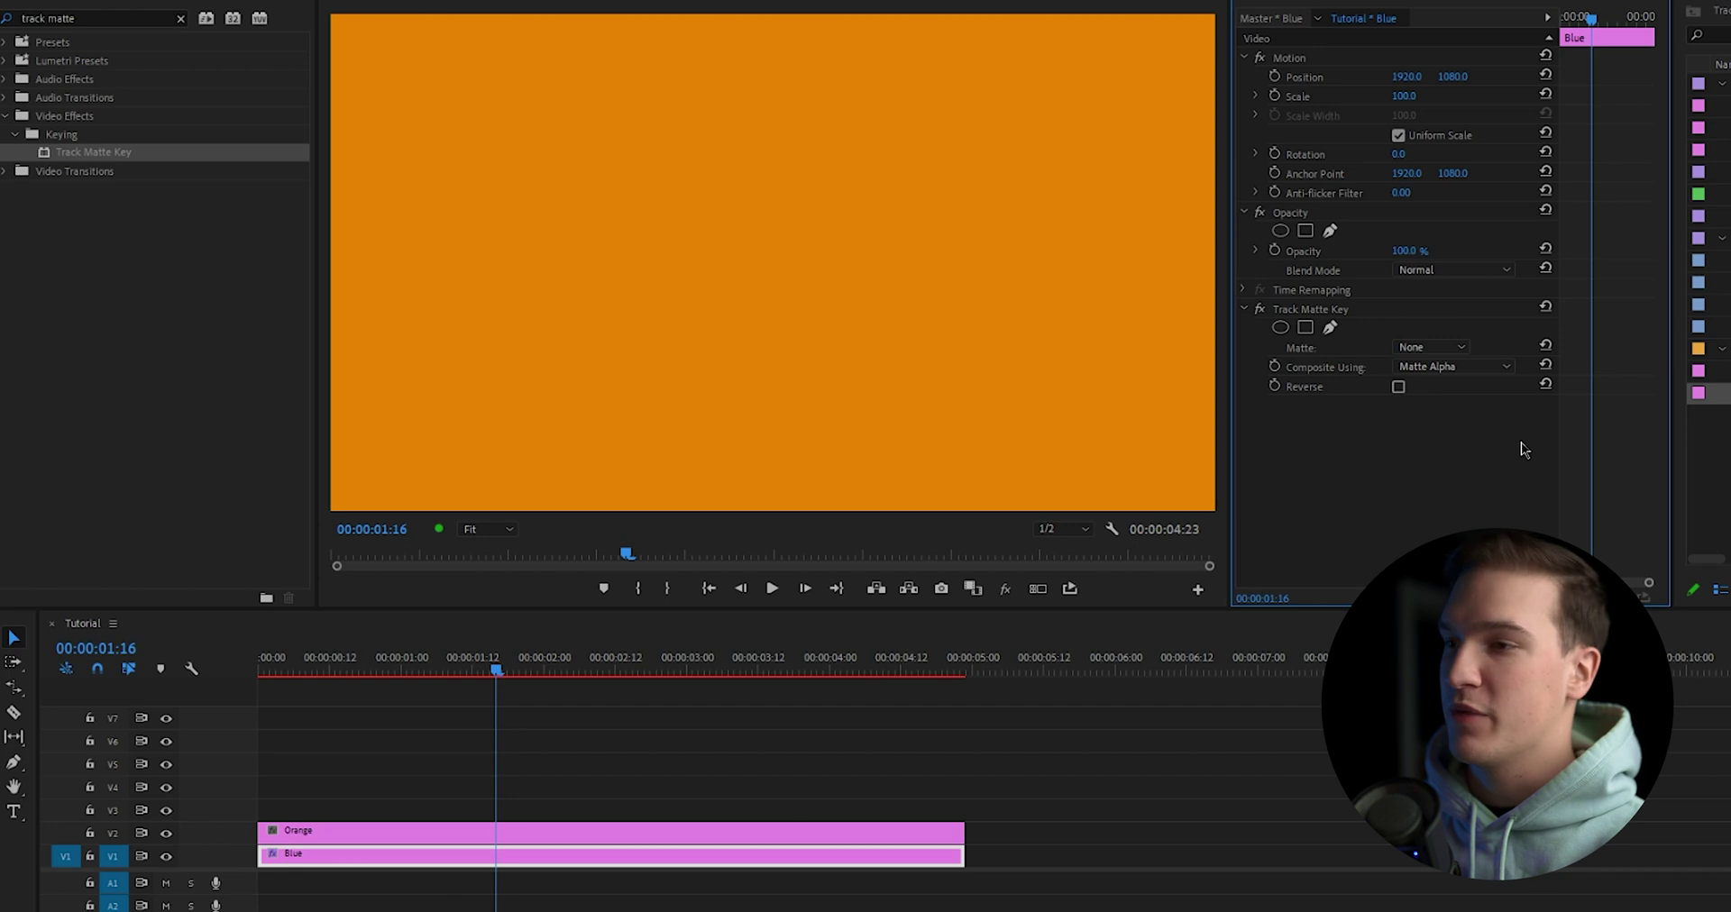
# - Add a rectangle mask to the Orange clip and set Blue's Track Matte Key matte to Video 2
pyautogui.click(546, 833)
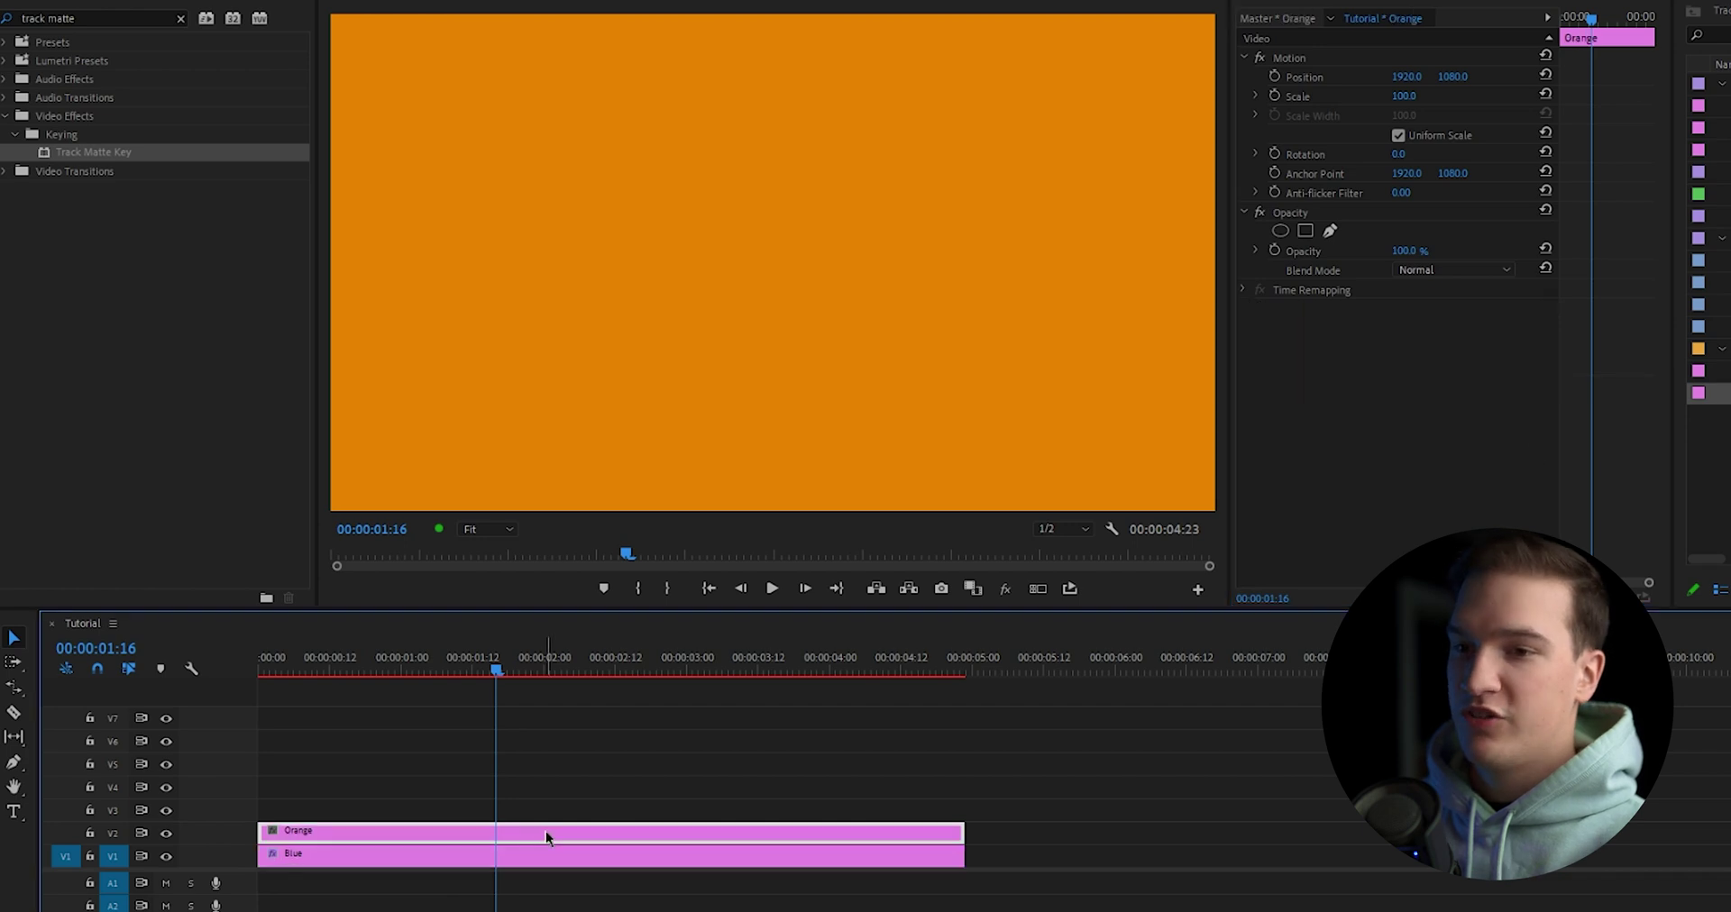
pyautogui.click(1304, 231)
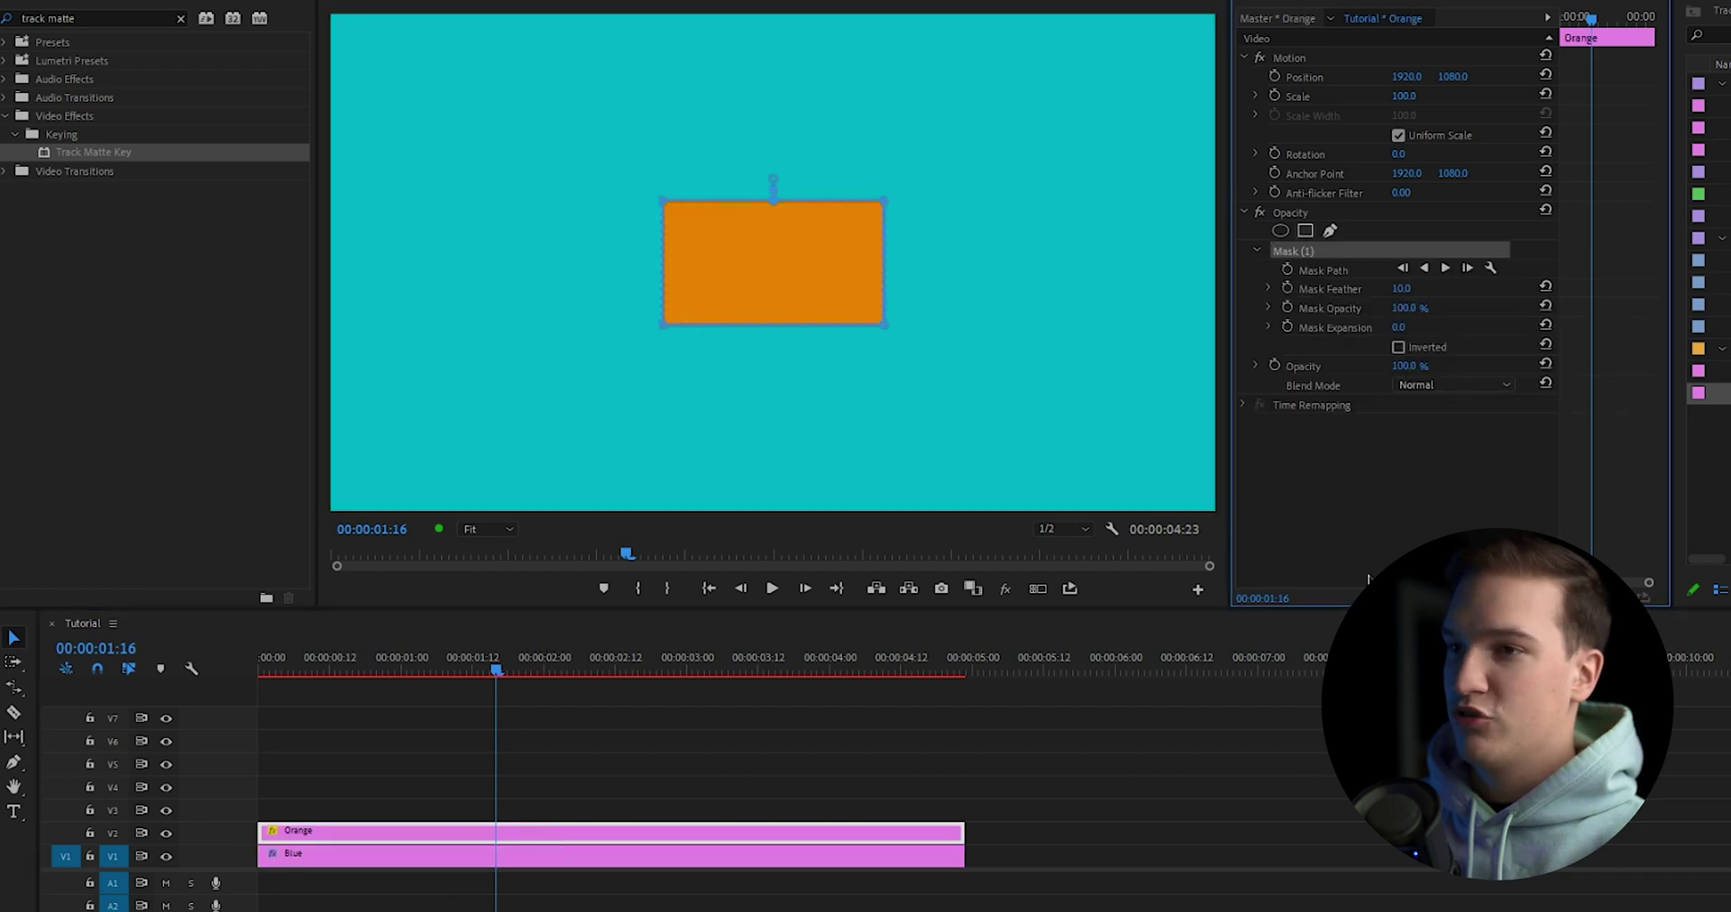
pyautogui.click(604, 865)
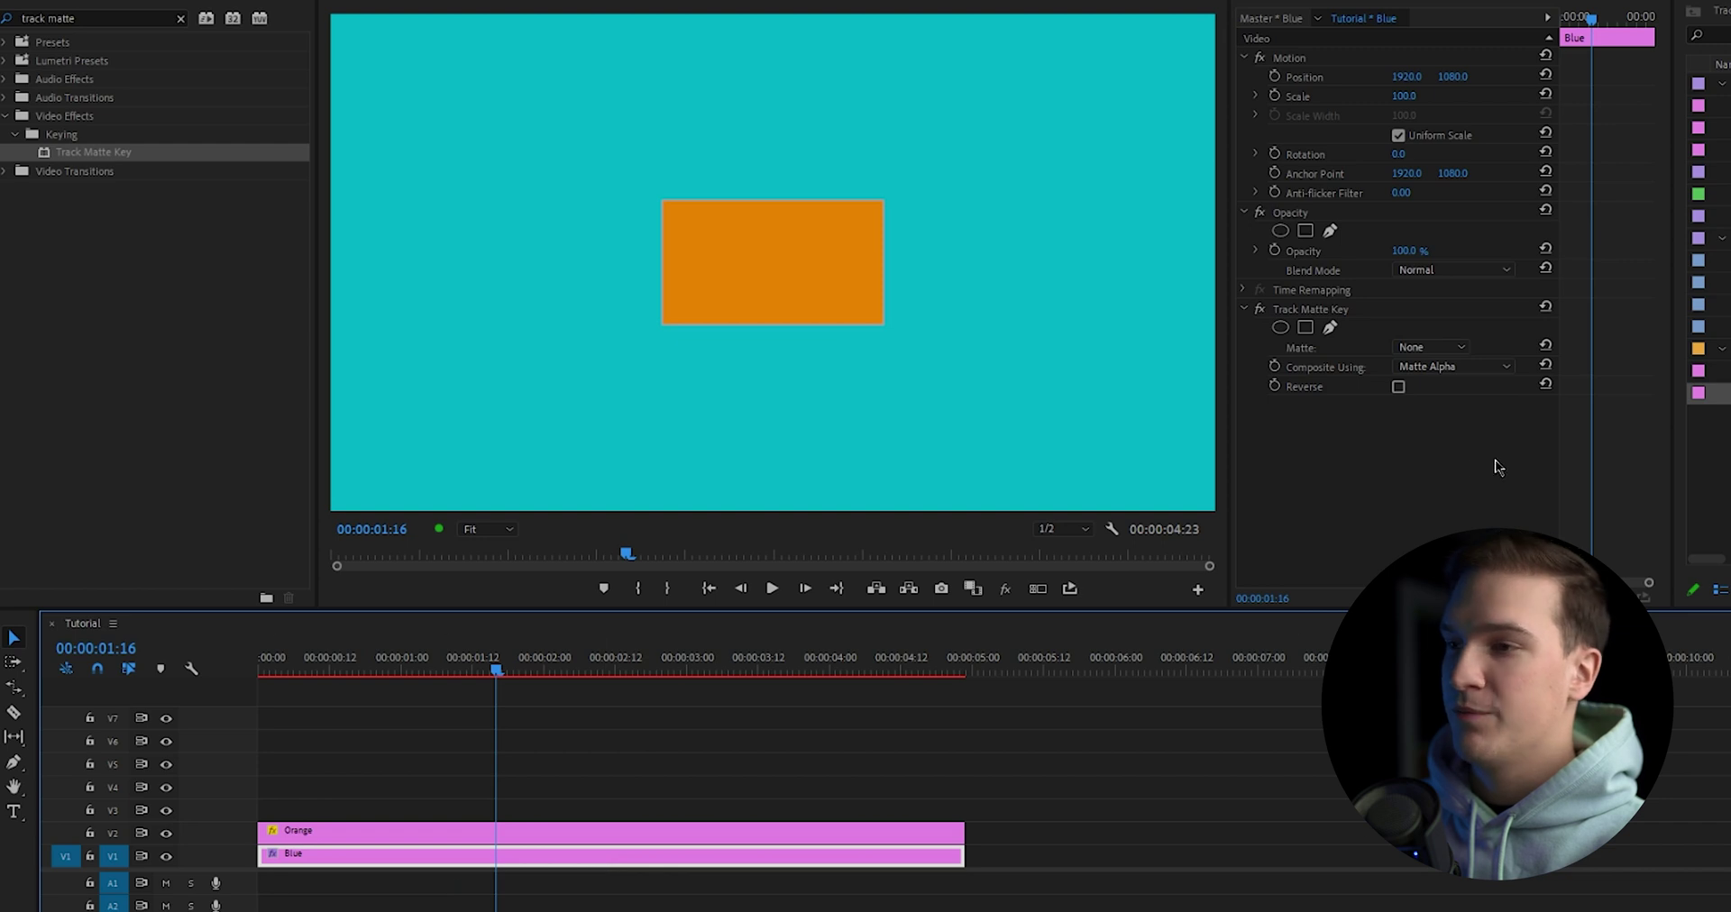
pyautogui.click(1440, 377)
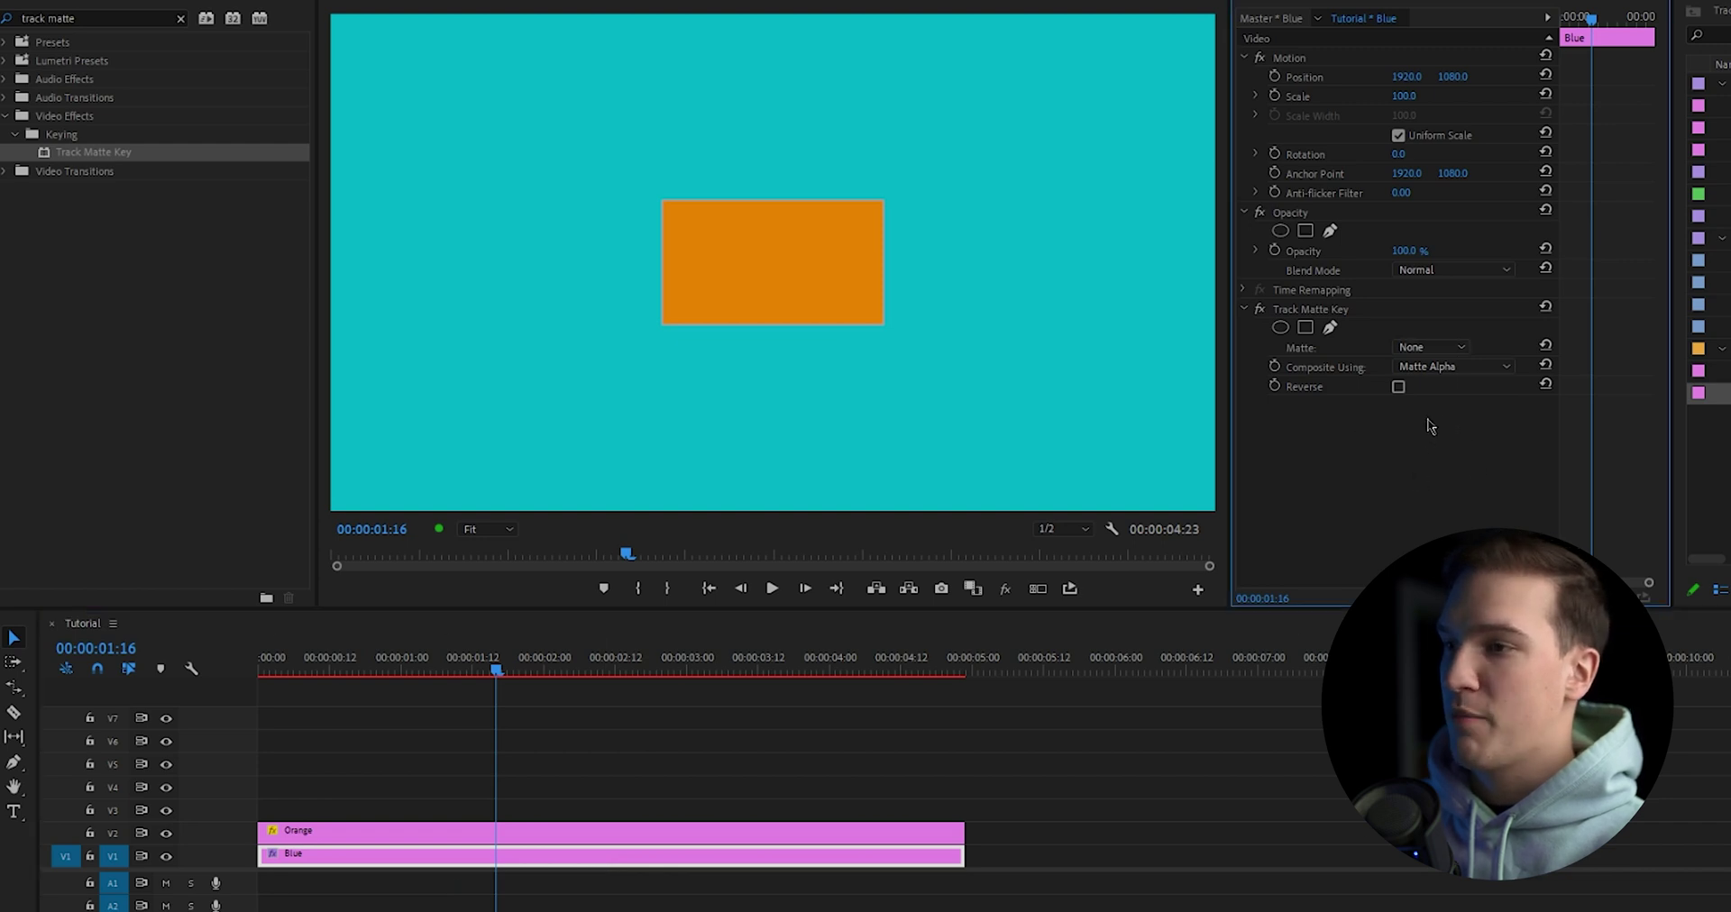
pyautogui.click(1442, 347)
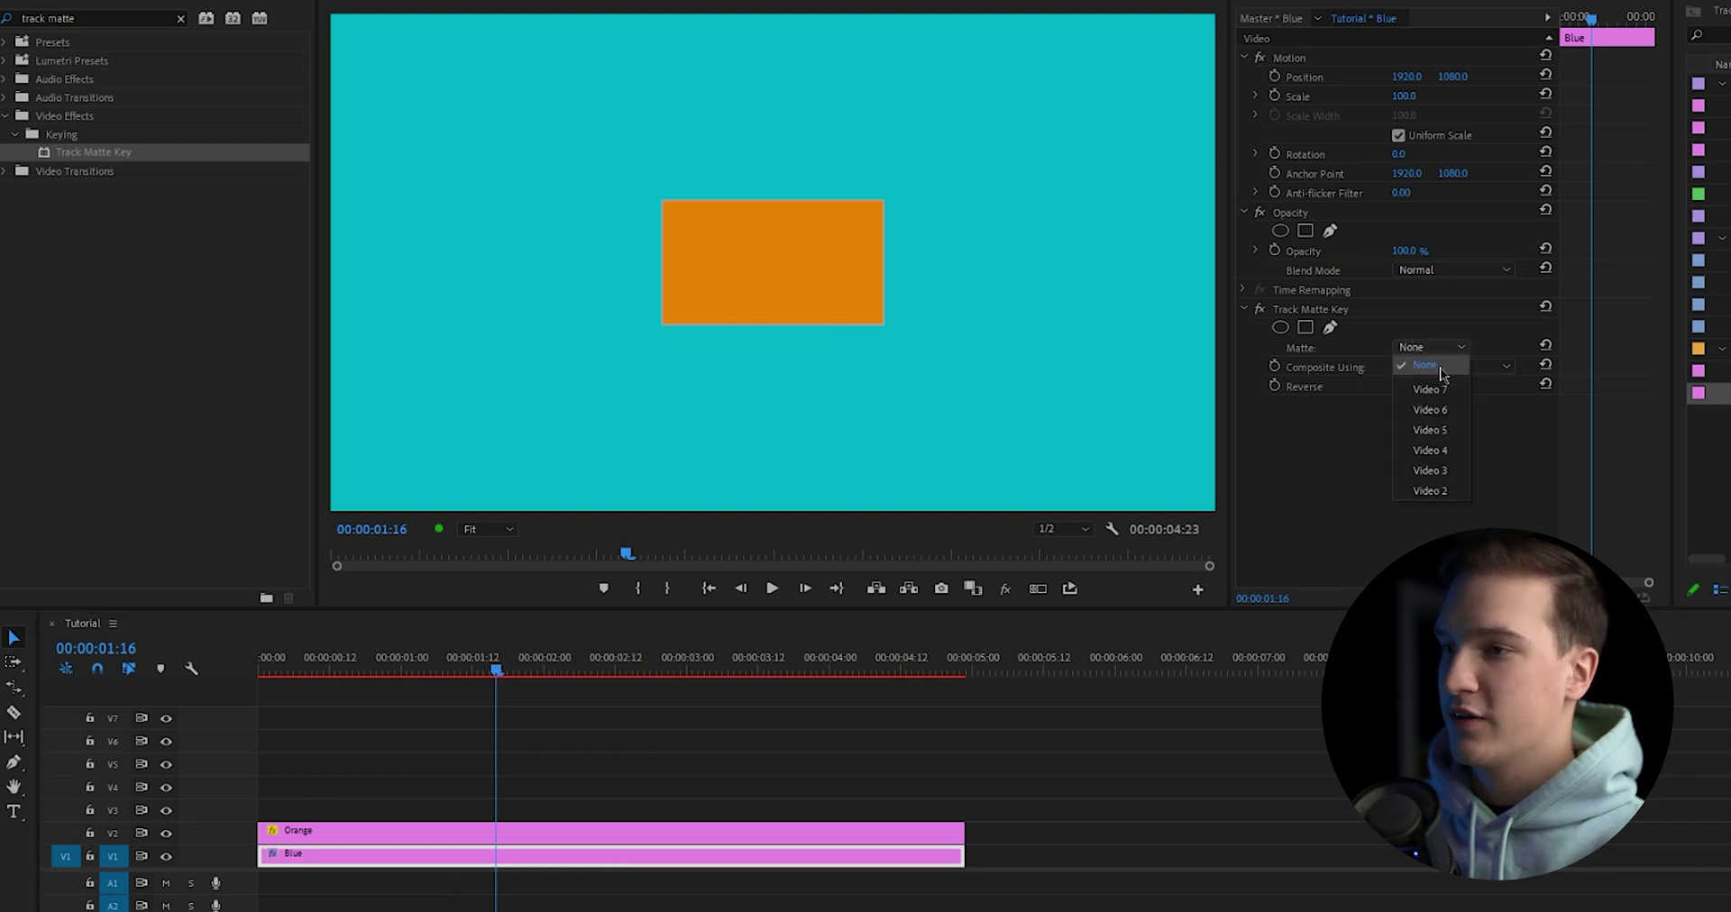
pyautogui.click(1451, 489)
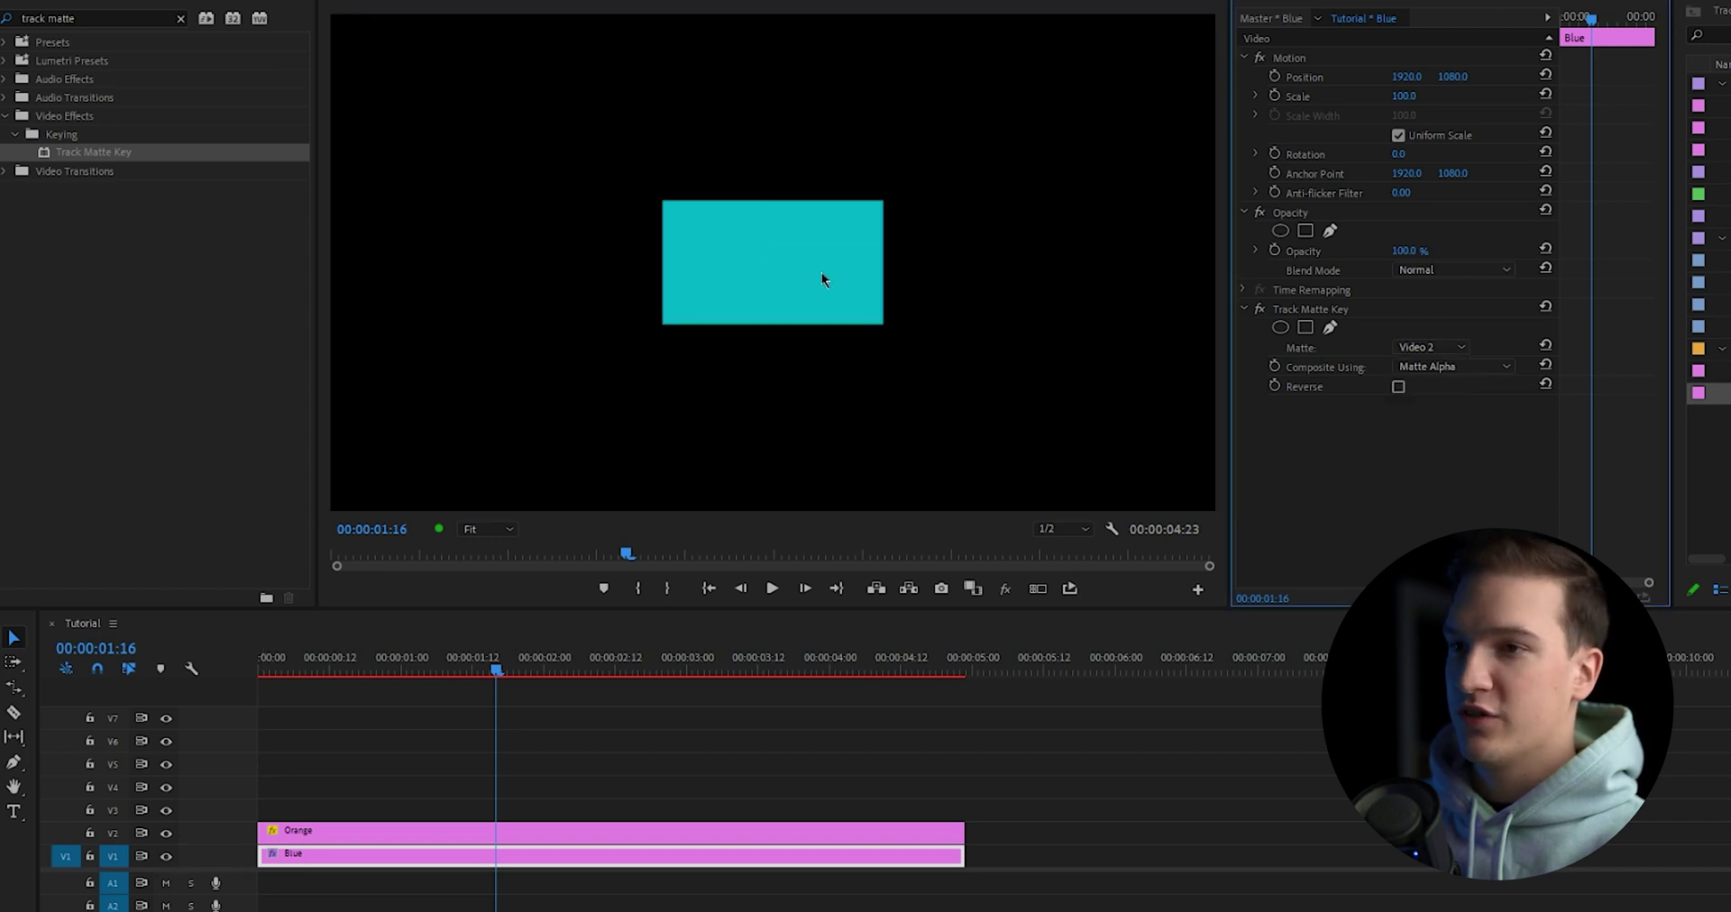
# - Toggle the Track Matte Key effect off and on, and test-move Orange's Position before undoing it
pyautogui.click(1260, 309)
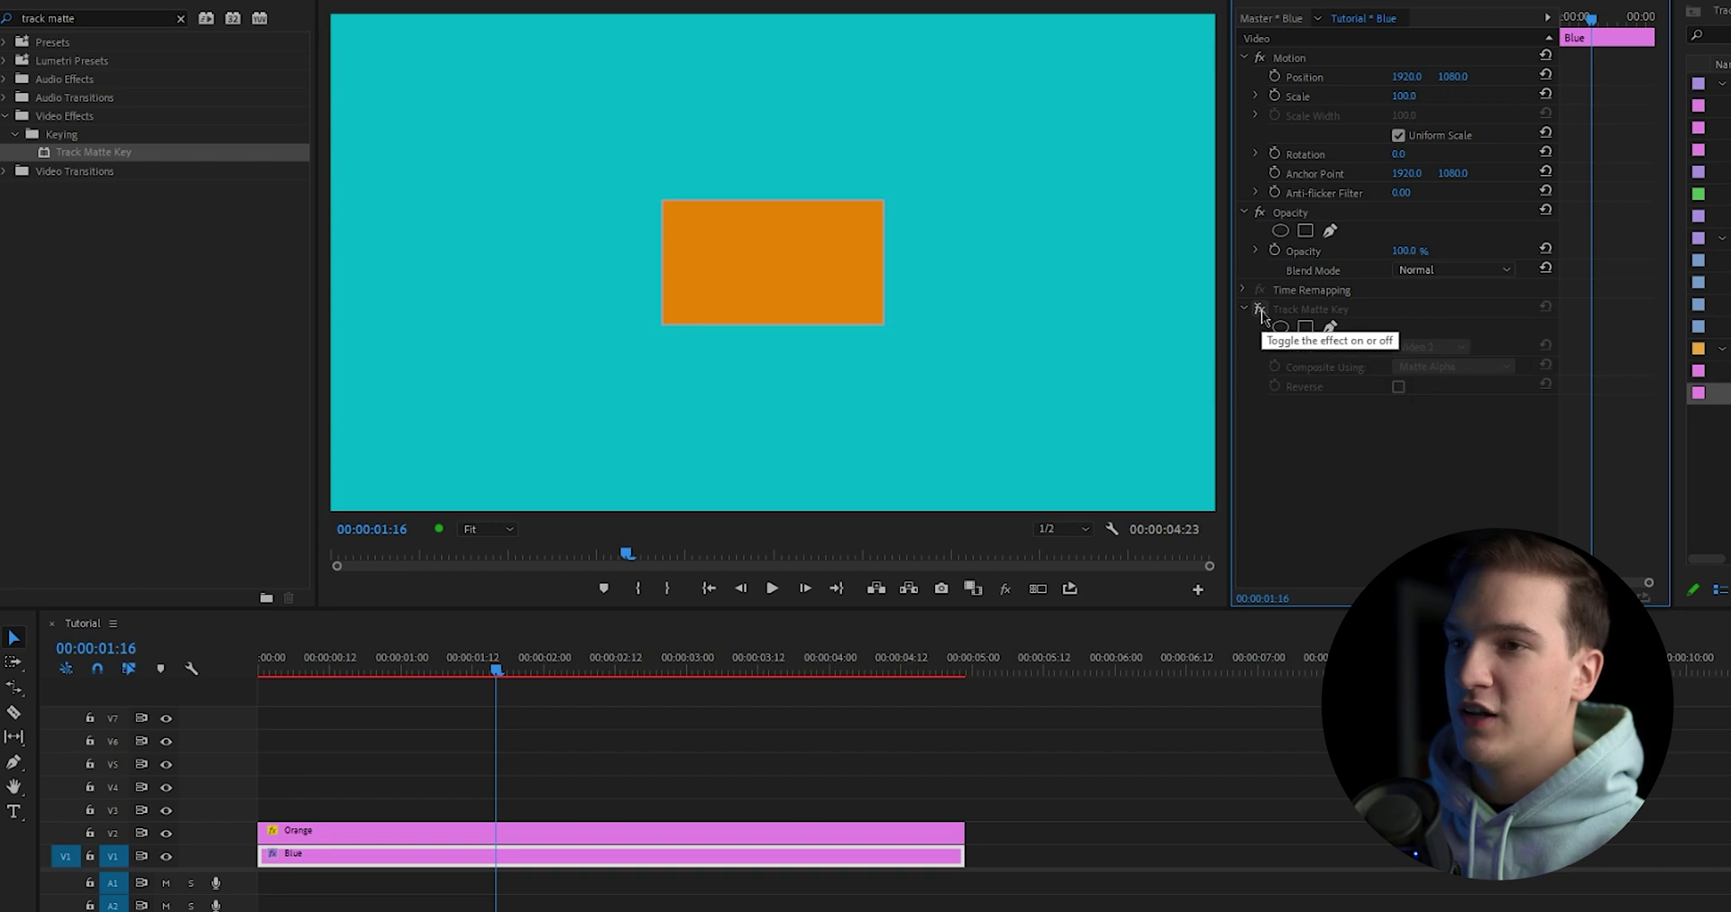
pyautogui.click(1260, 310)
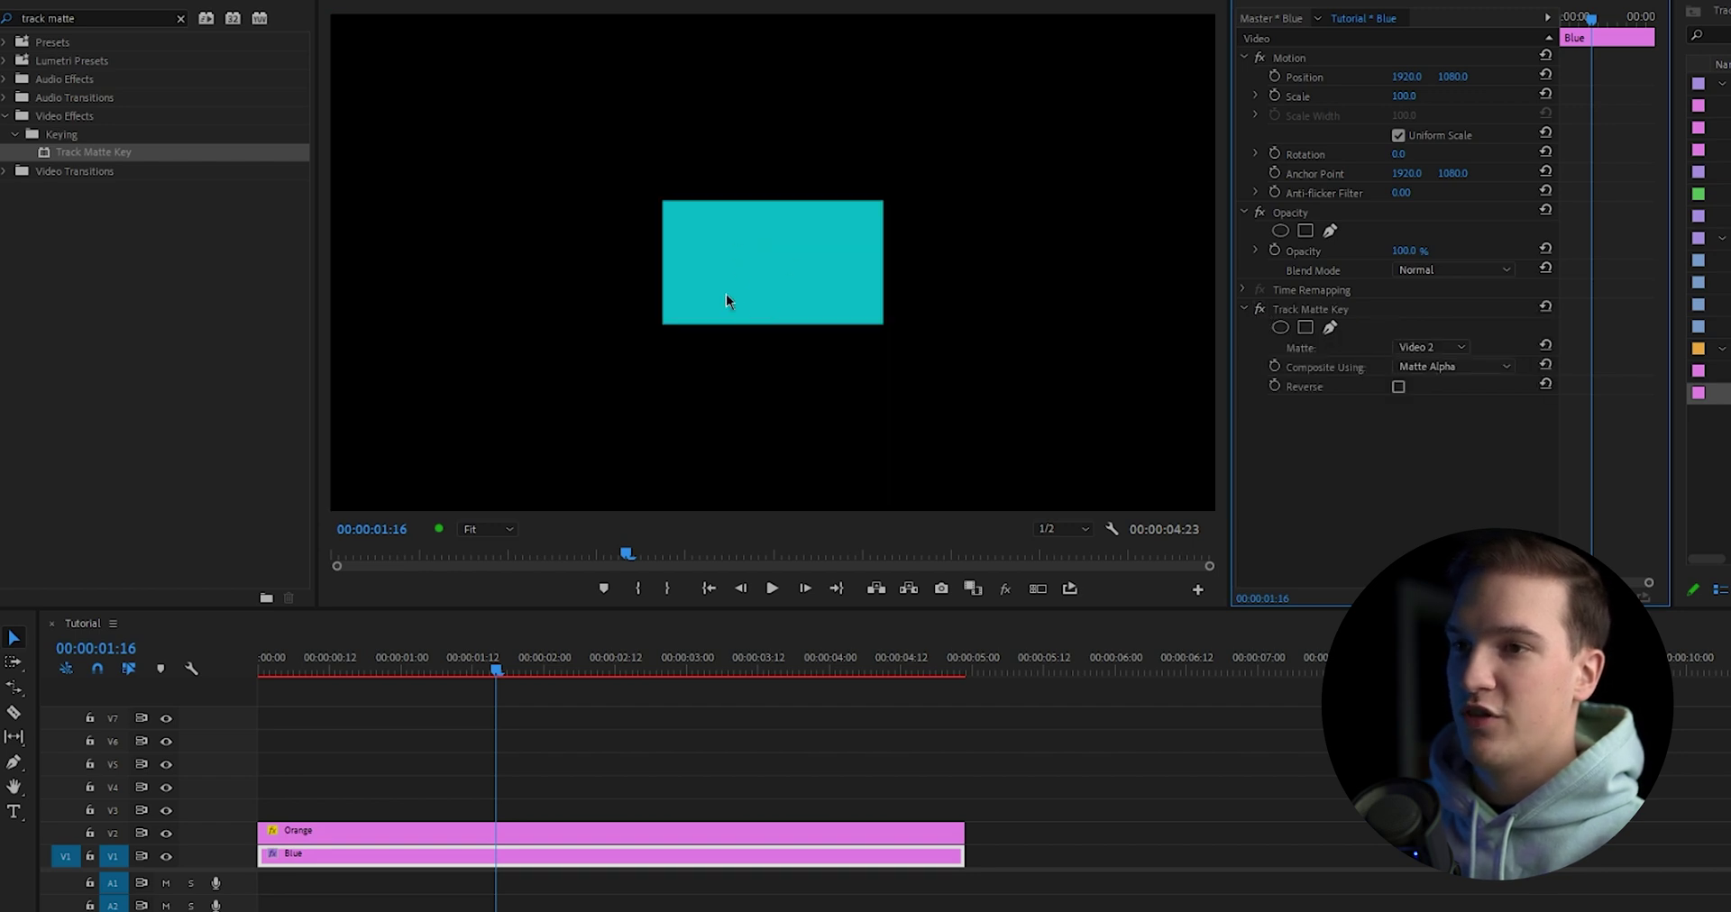
pyautogui.click(550, 838)
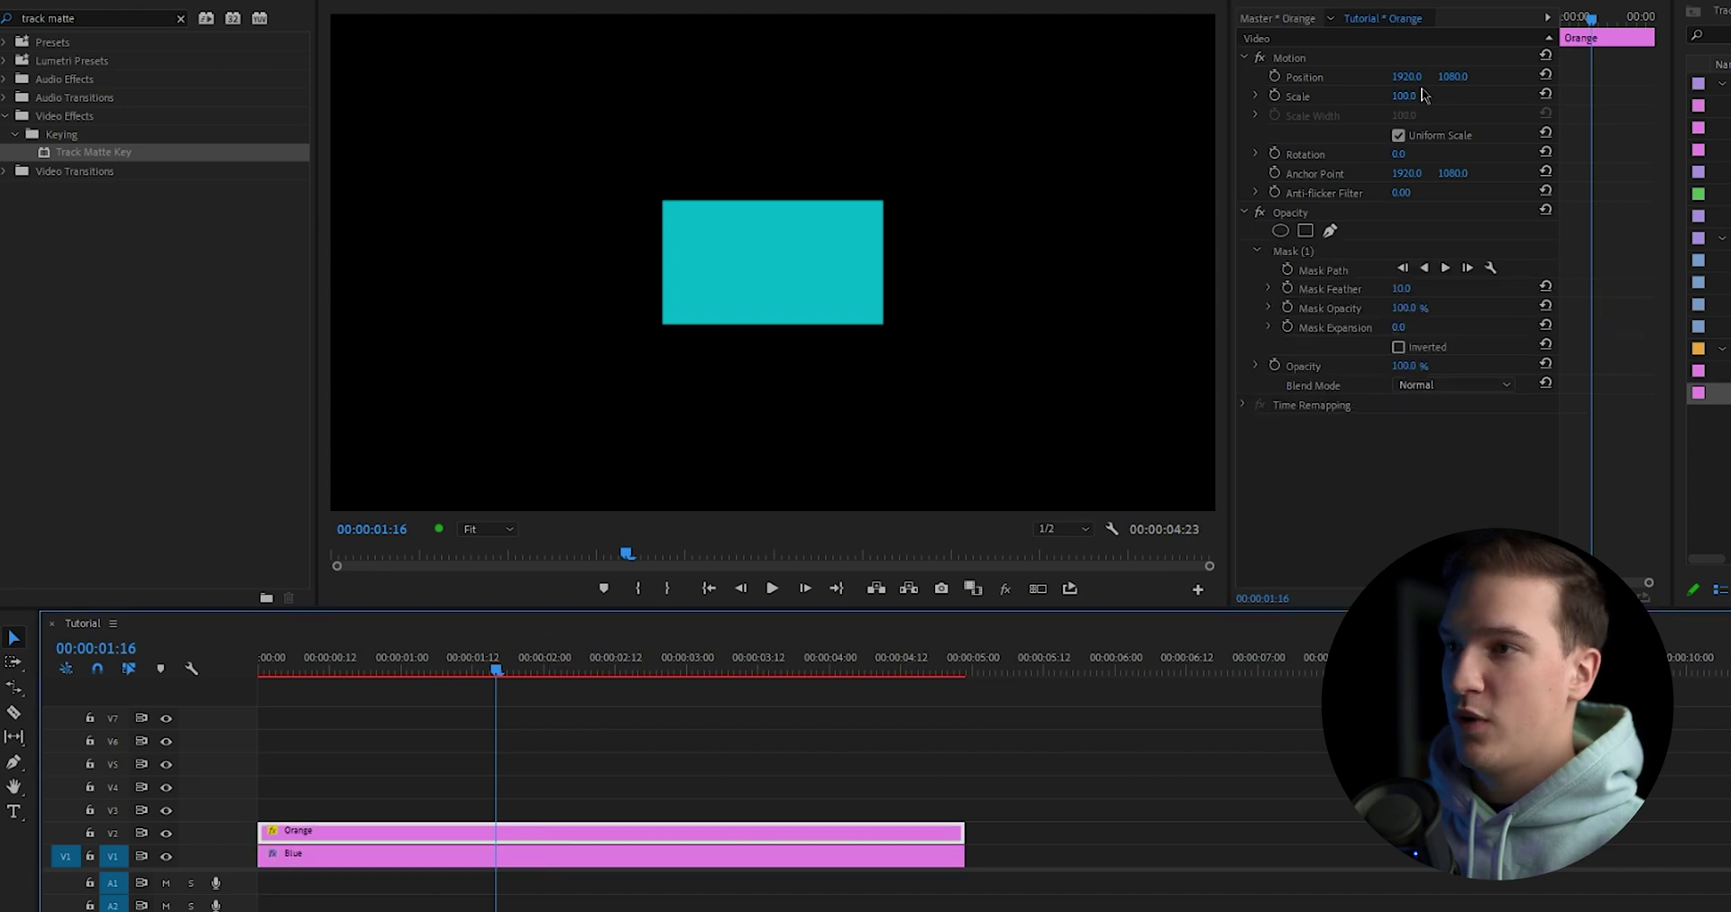
pyautogui.moveTo(1412, 78); pyautogui.dragTo(512, 77)
pyautogui.hotkey('ctrl', 'z')
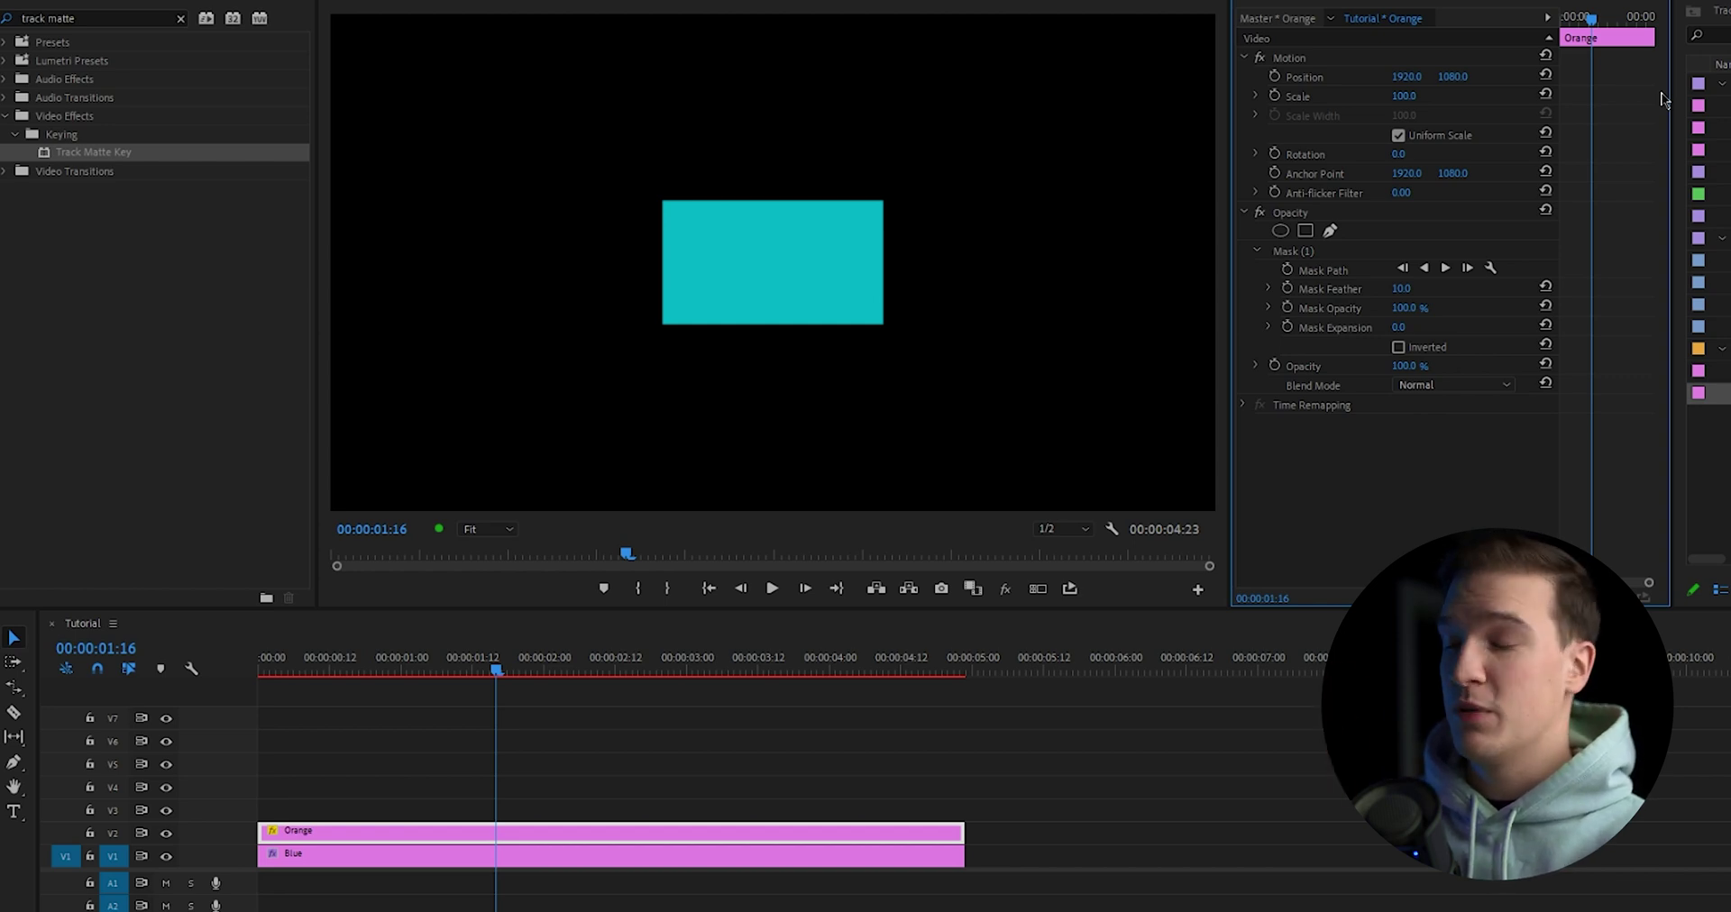
# - Enable Reverse on Blue's Track Matte Key to cut the rectangle out
pyautogui.click(542, 861)
pyautogui.click(1398, 388)
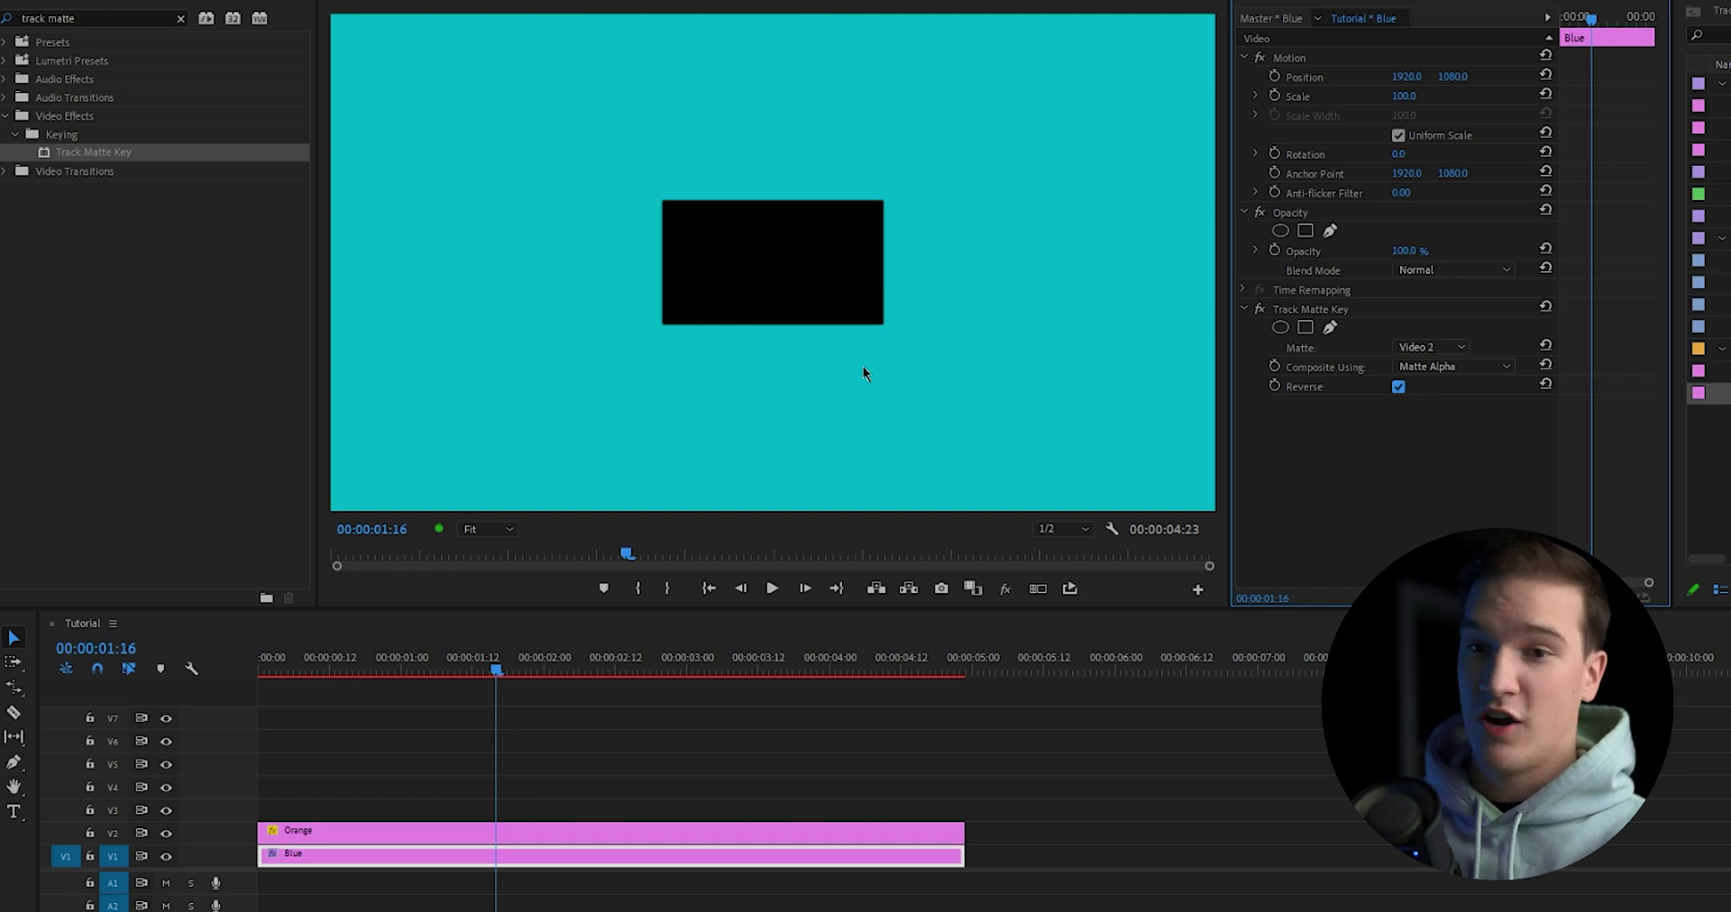
pyautogui.click(331, 775)
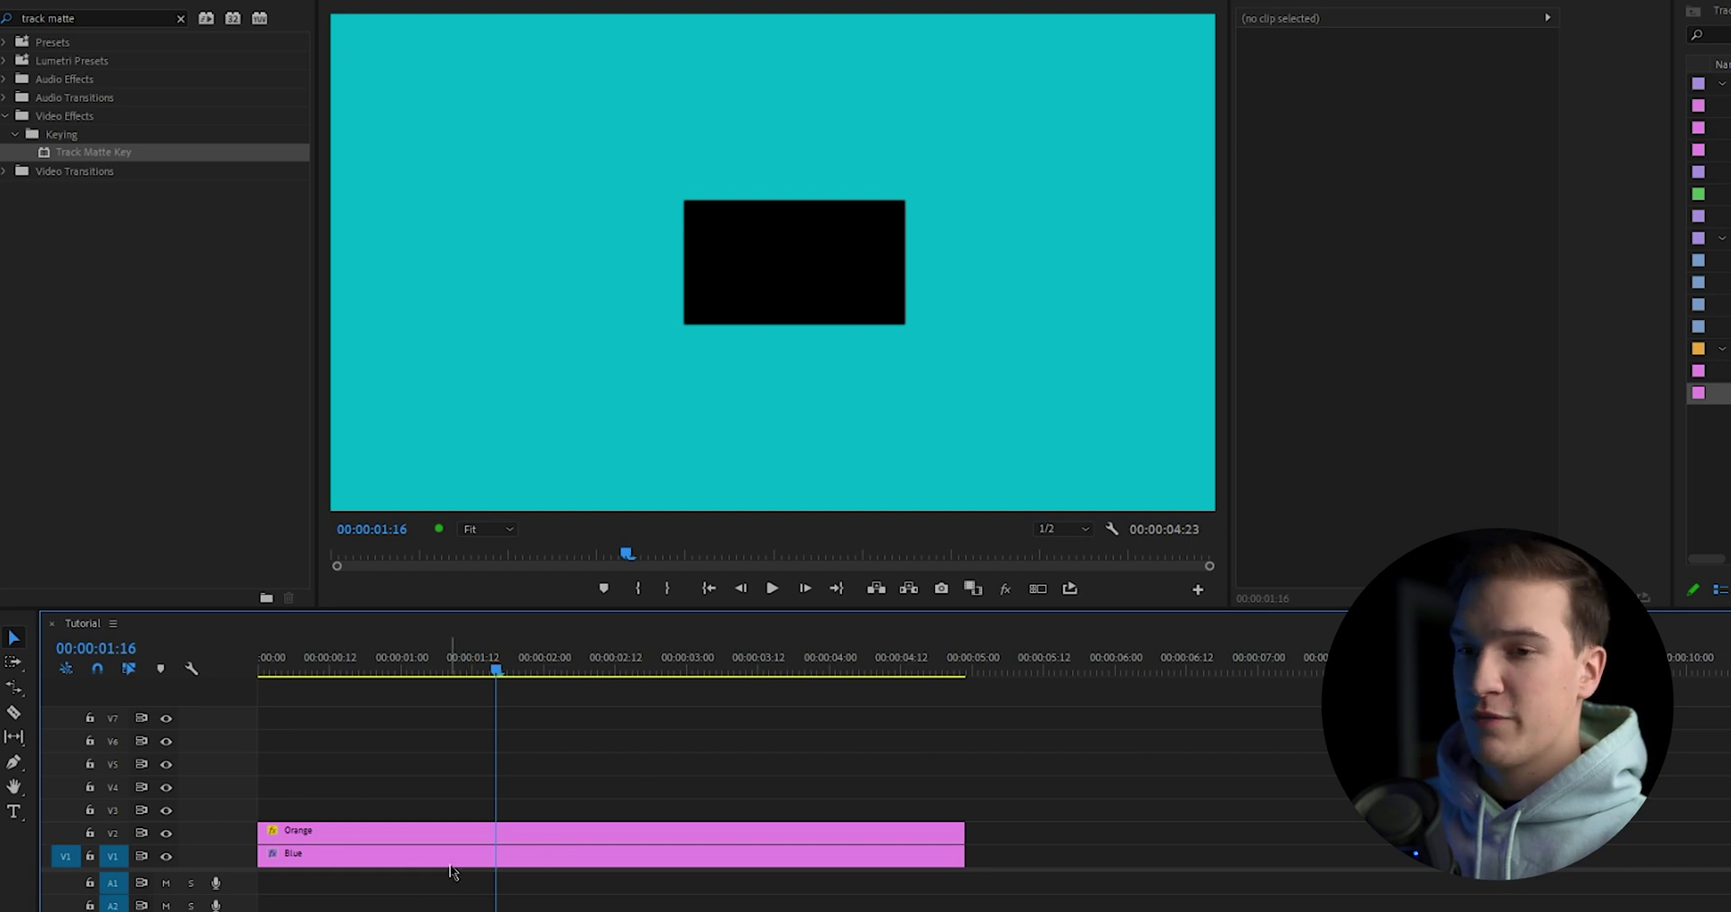
# - Move both clips up to V5 and V6 and set Blue's matte to Video 6
pyautogui.moveTo(280, 779); pyautogui.dragTo(570, 867)
pyautogui.moveTo(436, 857); pyautogui.dragTo(413, 792)
pyautogui.click(432, 768)
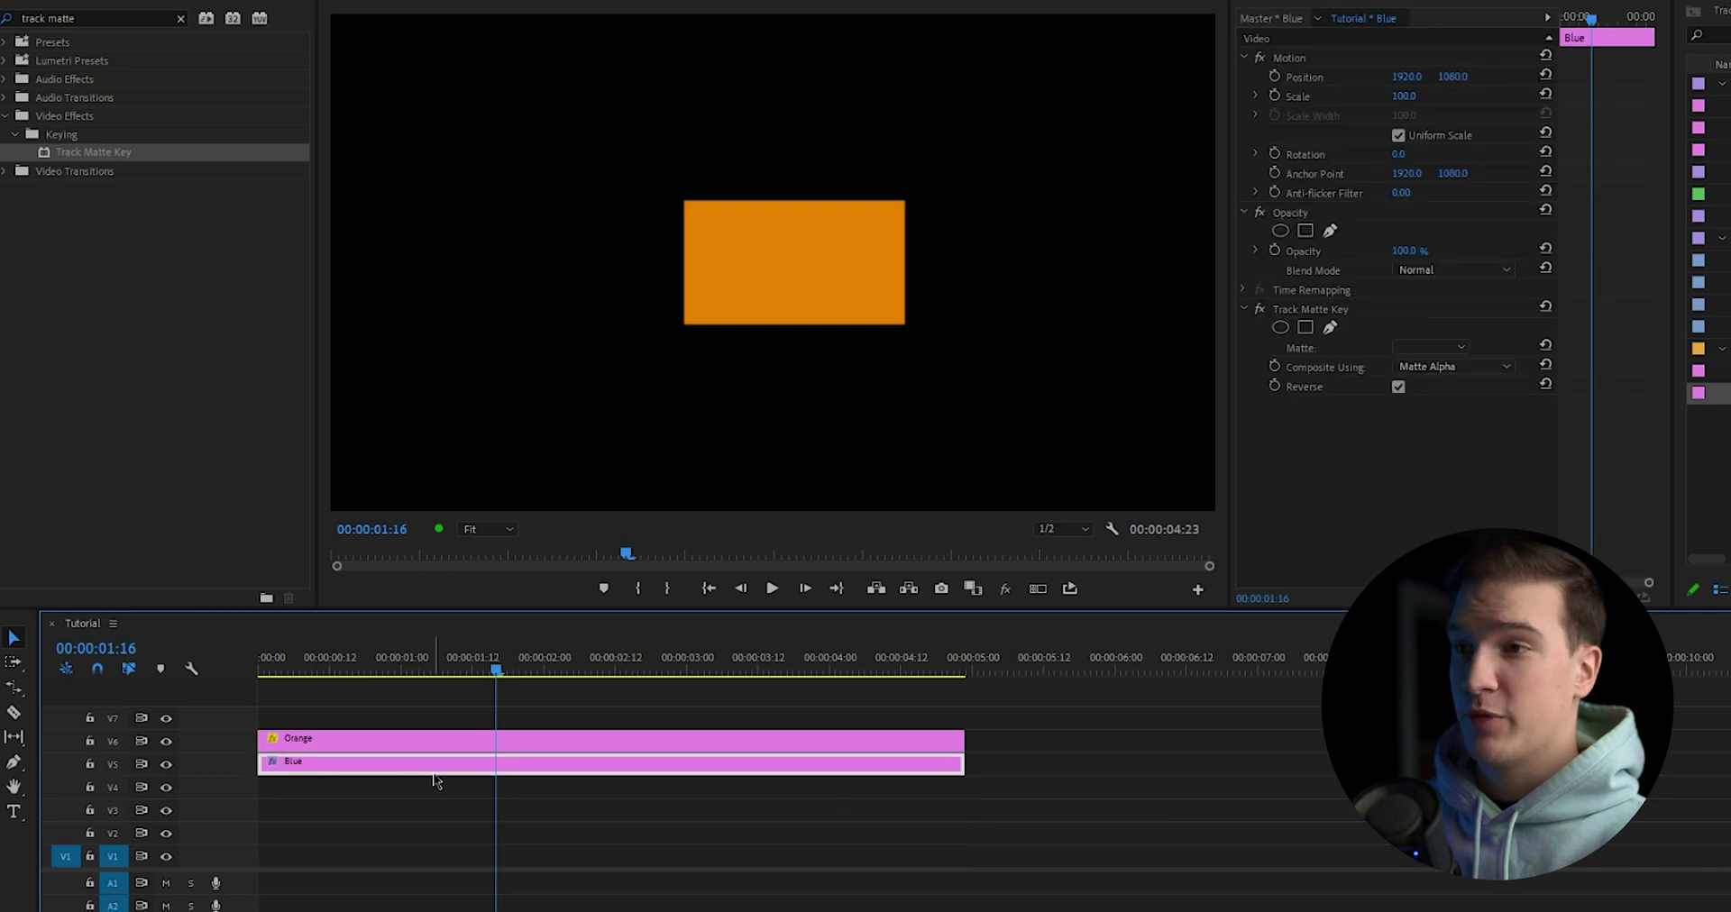
pyautogui.click(1434, 347)
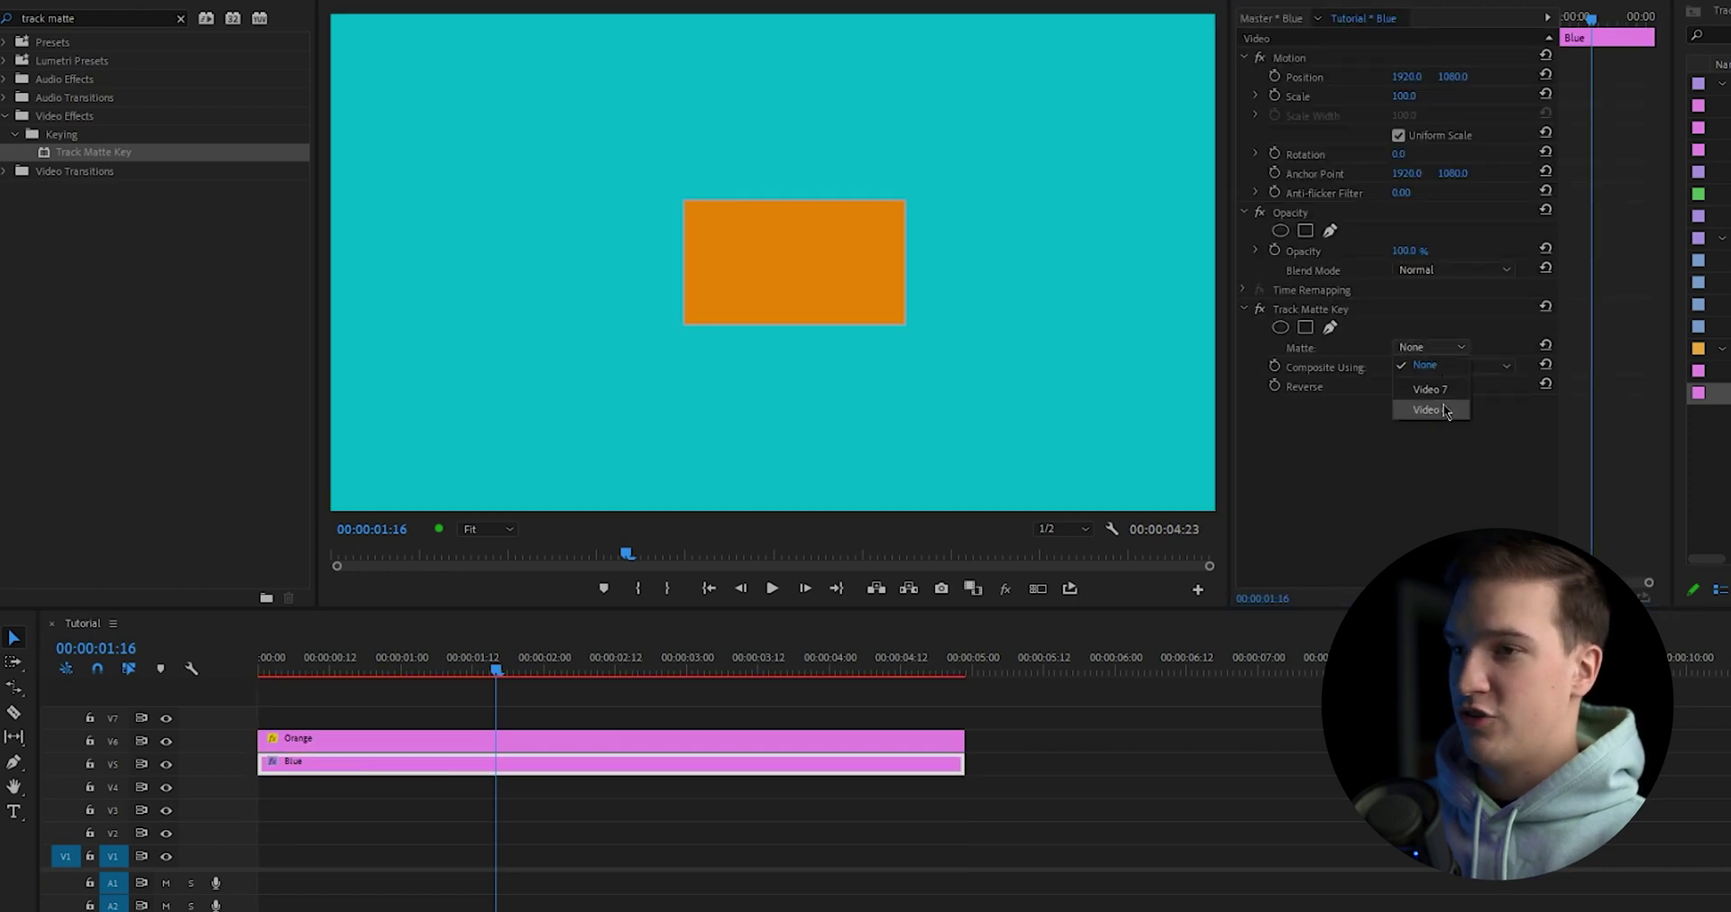
pyautogui.click(1442, 410)
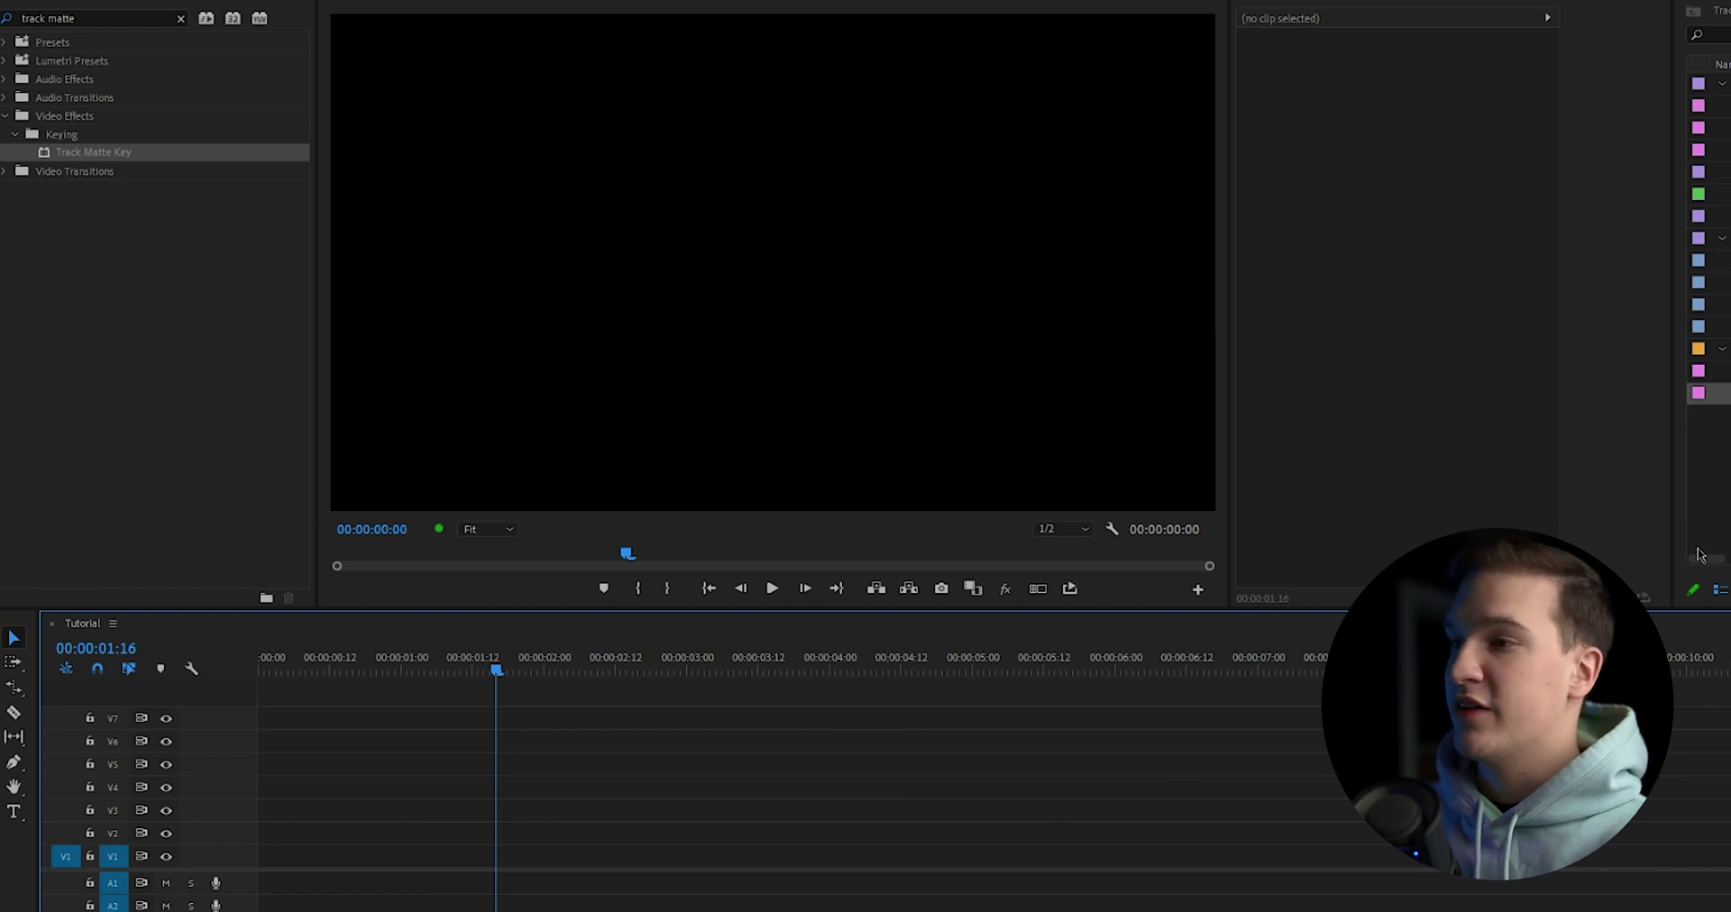
# - Place Blue on V1 and add a two-line 'TRACK' / 'MATTE' title above it
pyautogui.moveTo(1699, 370); pyautogui.dragTo(270, 856)
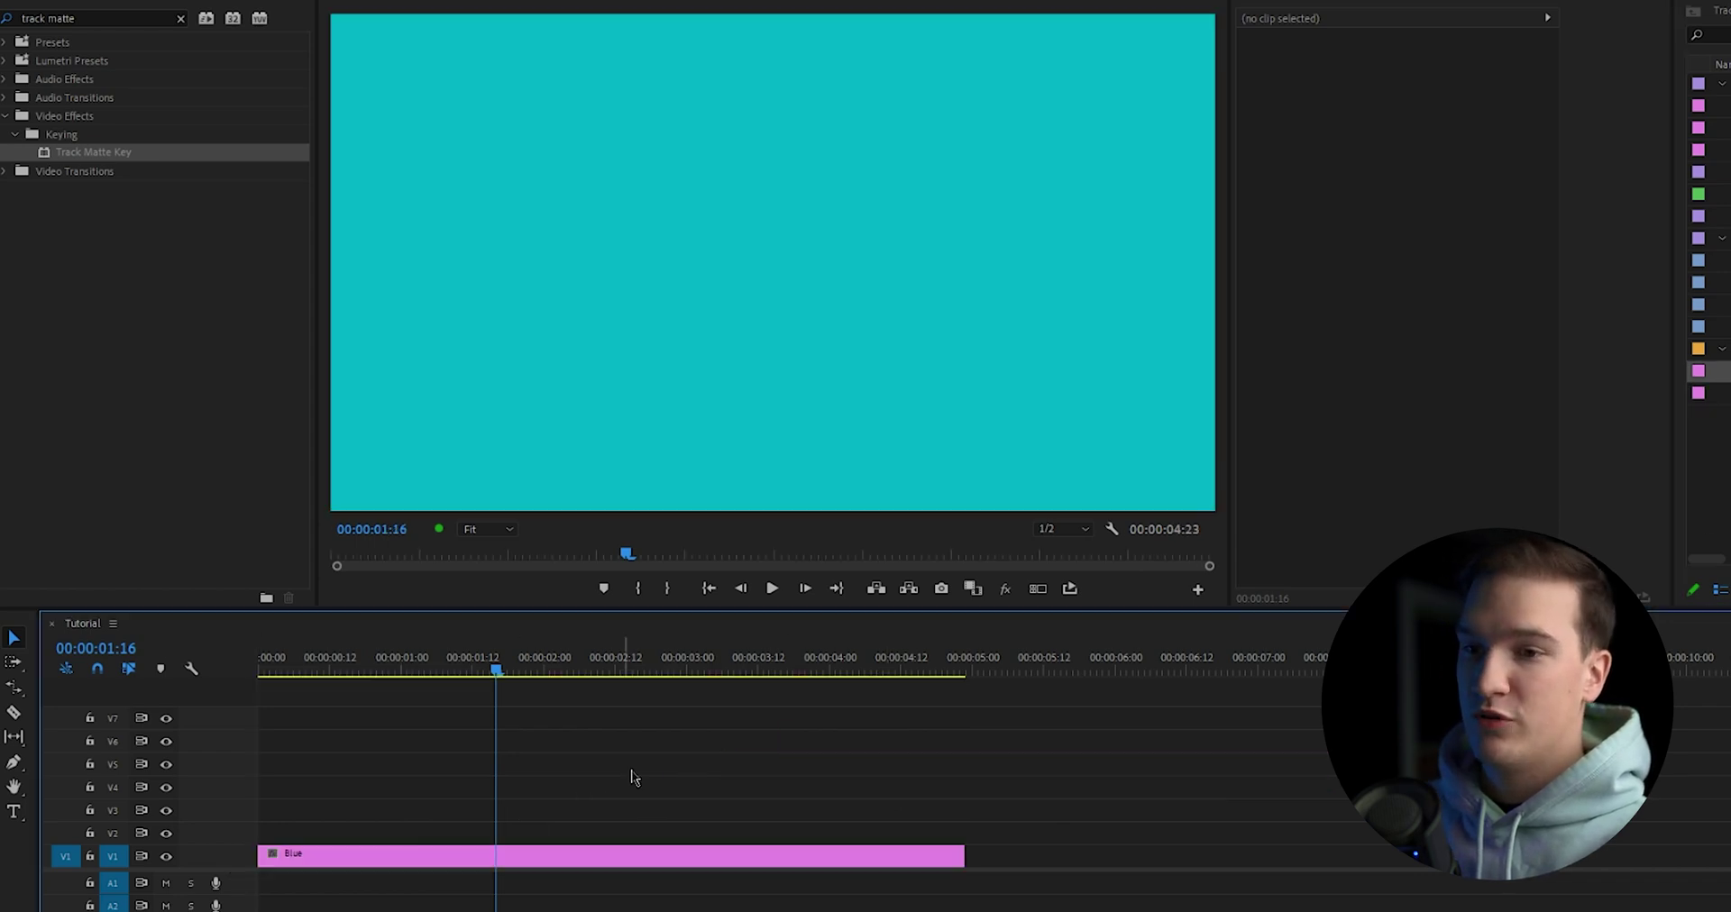
pyautogui.click(14, 812)
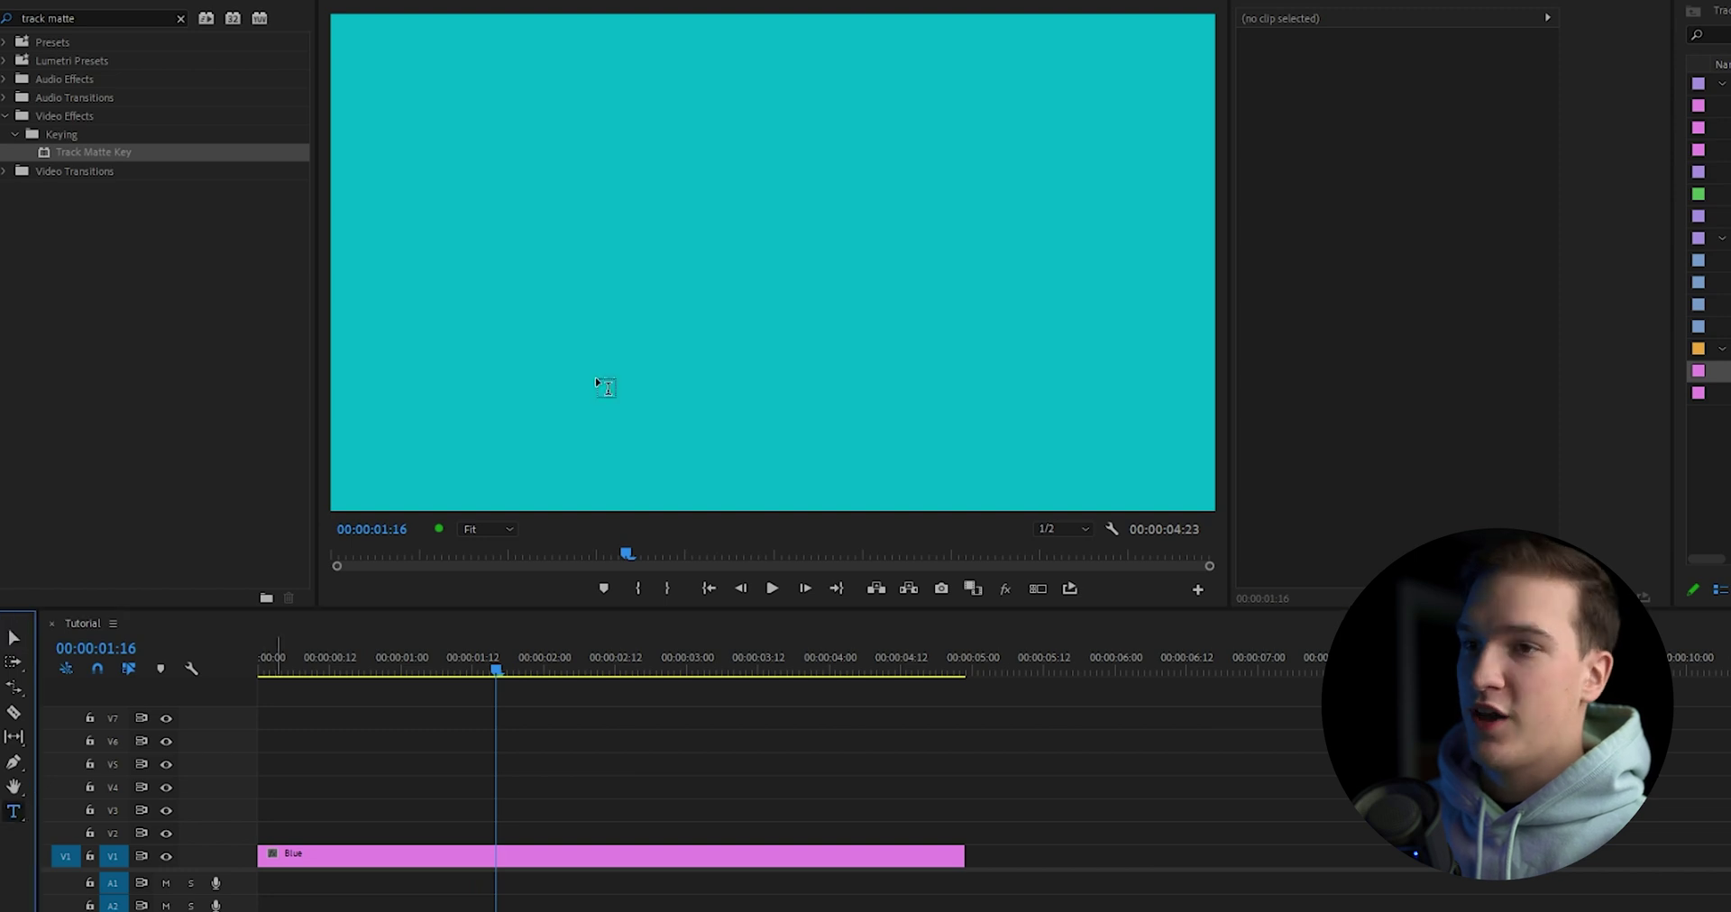
pyautogui.click(745, 271)
pyautogui.write('TRACK')
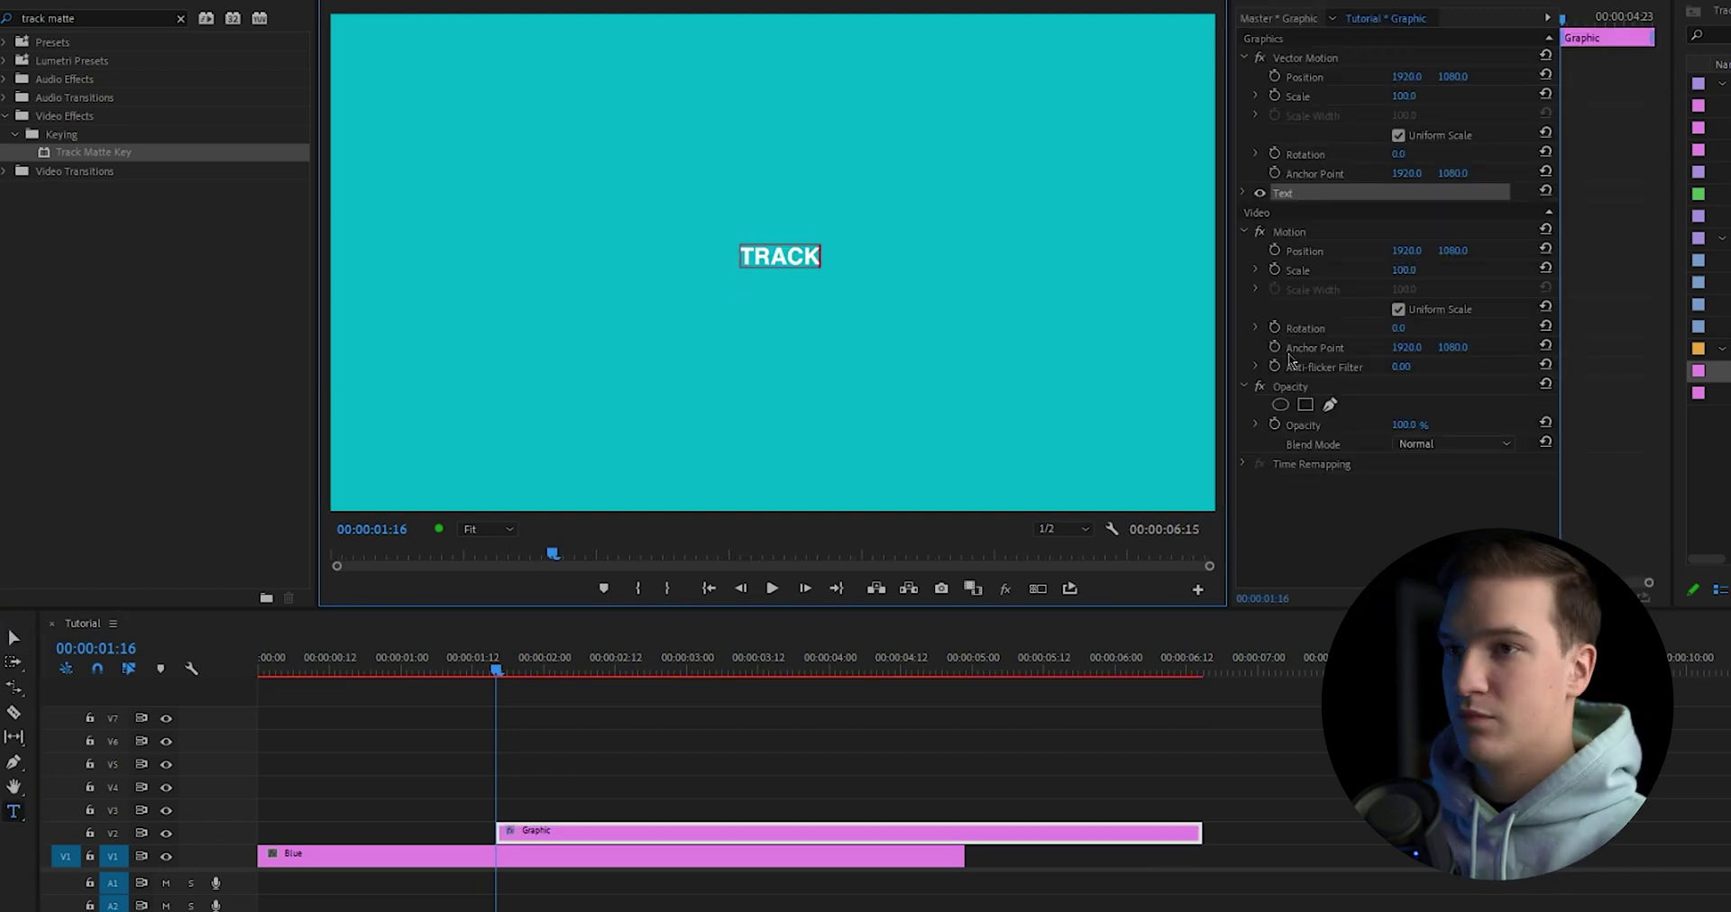
pyautogui.press('Return')
pyautogui.write('MATTE')
# - Enlarge the TRACK MATTE title text and apply Track Matte Key to the Blue clip
pyautogui.hotkey('ctrl', 'a')
pyautogui.moveTo(1431, 446); pyautogui.dragTo(1510, 446)
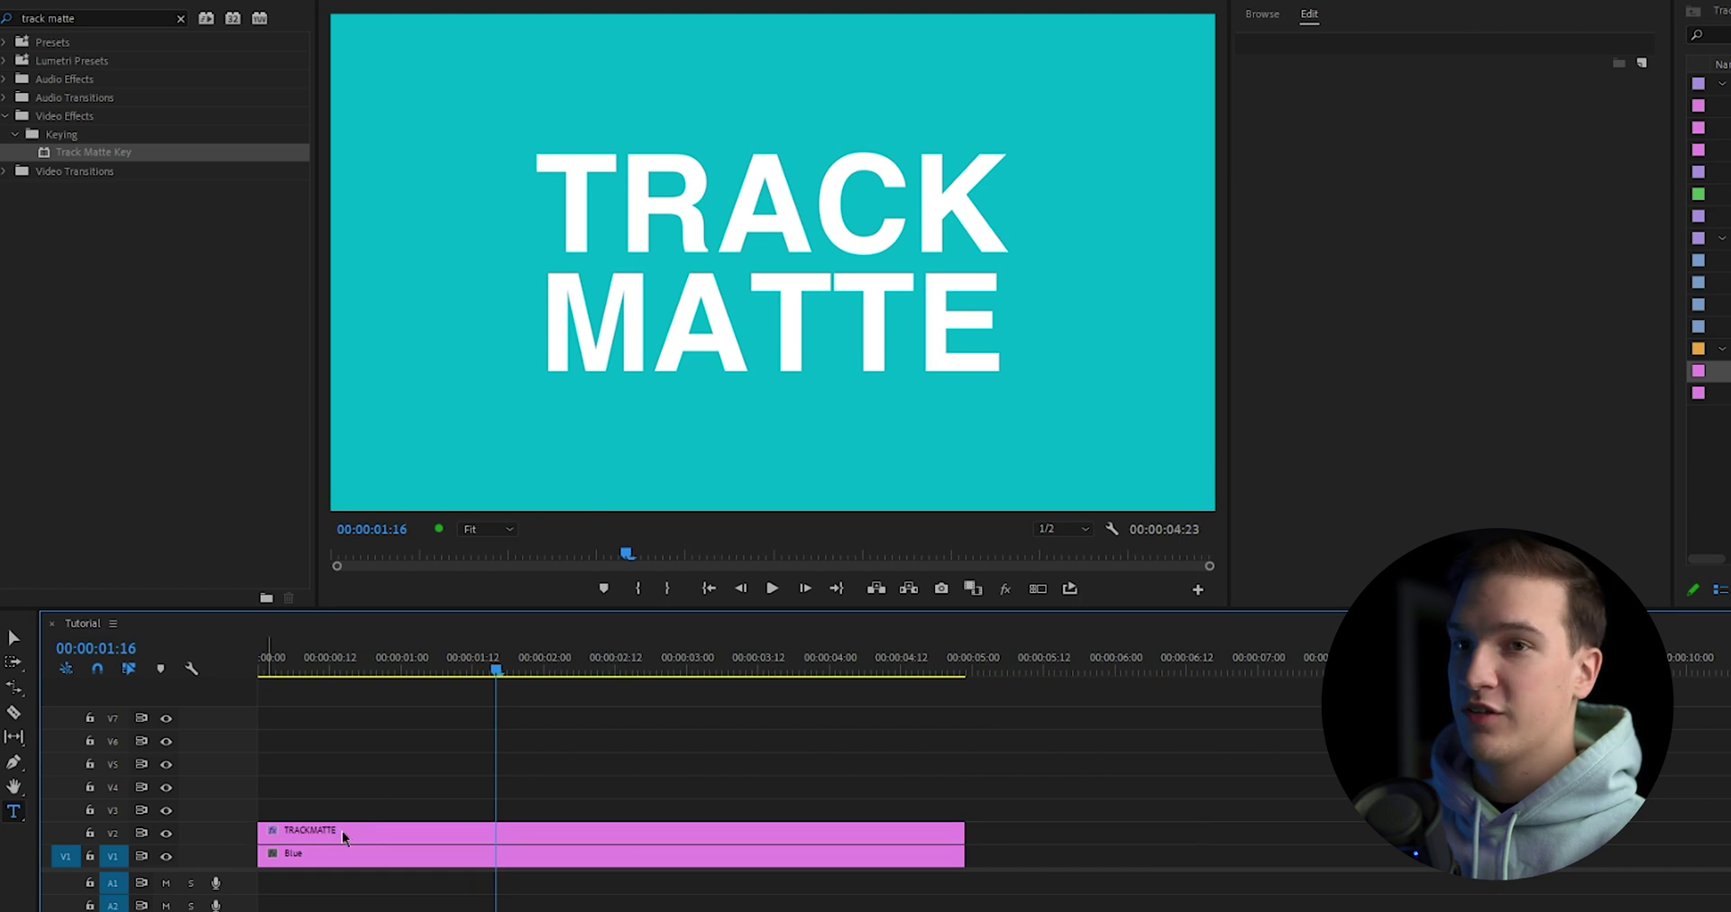
pyautogui.moveTo(96, 162); pyautogui.dragTo(443, 835)
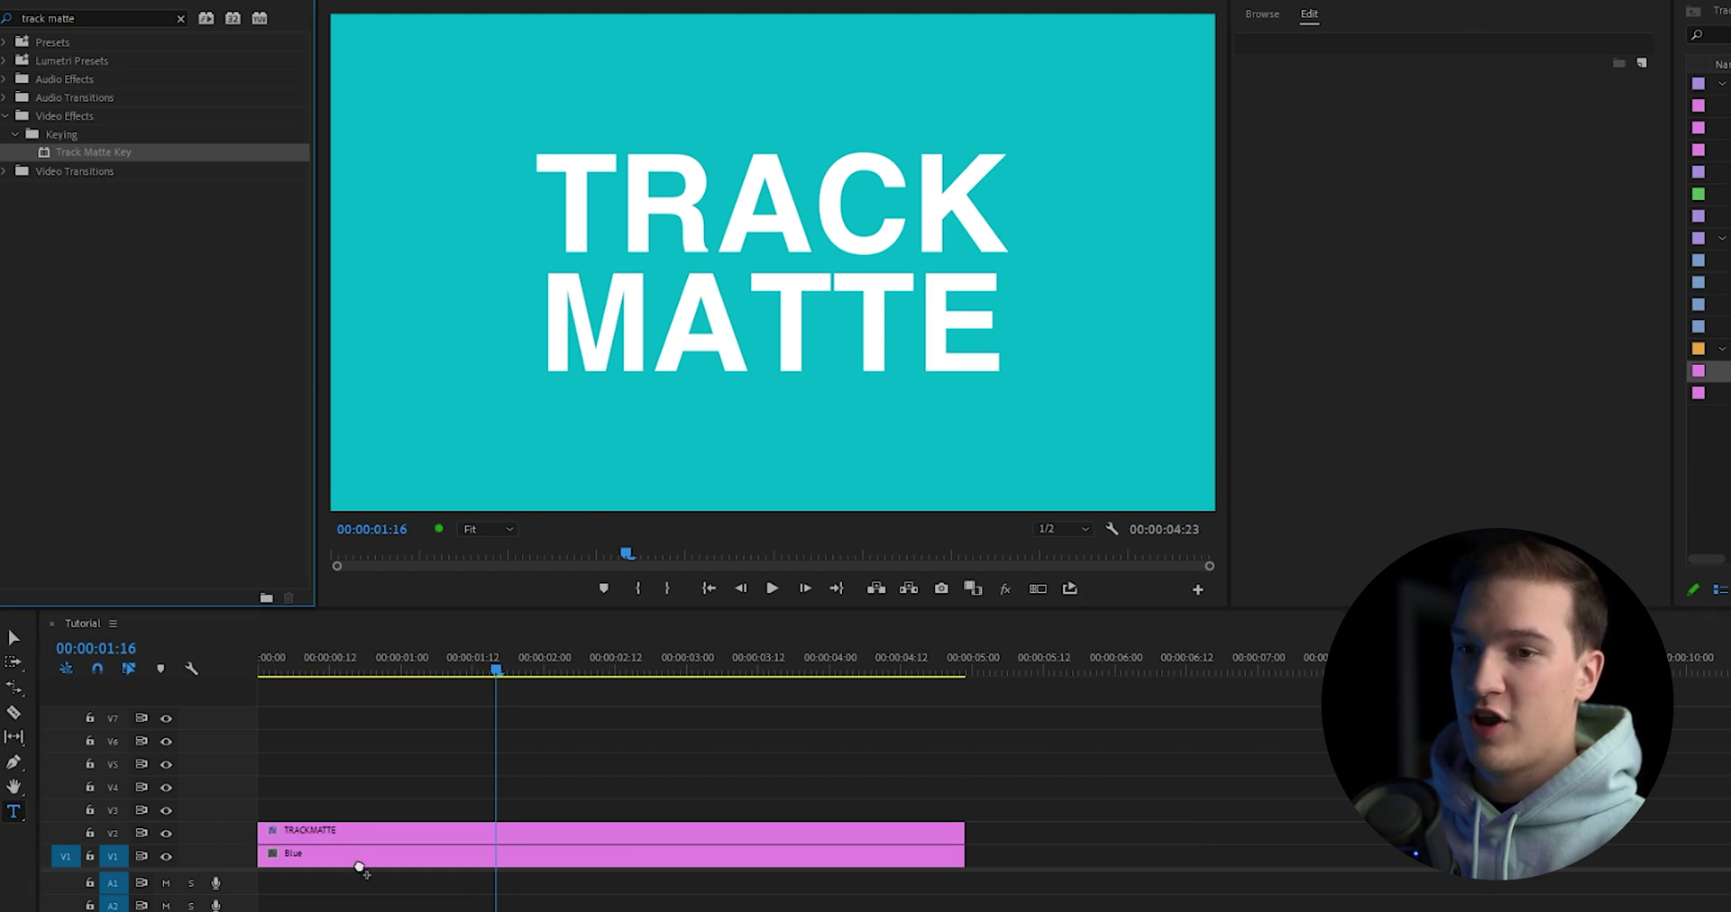
pyautogui.moveTo(360, 868); pyautogui.dragTo(359, 861)
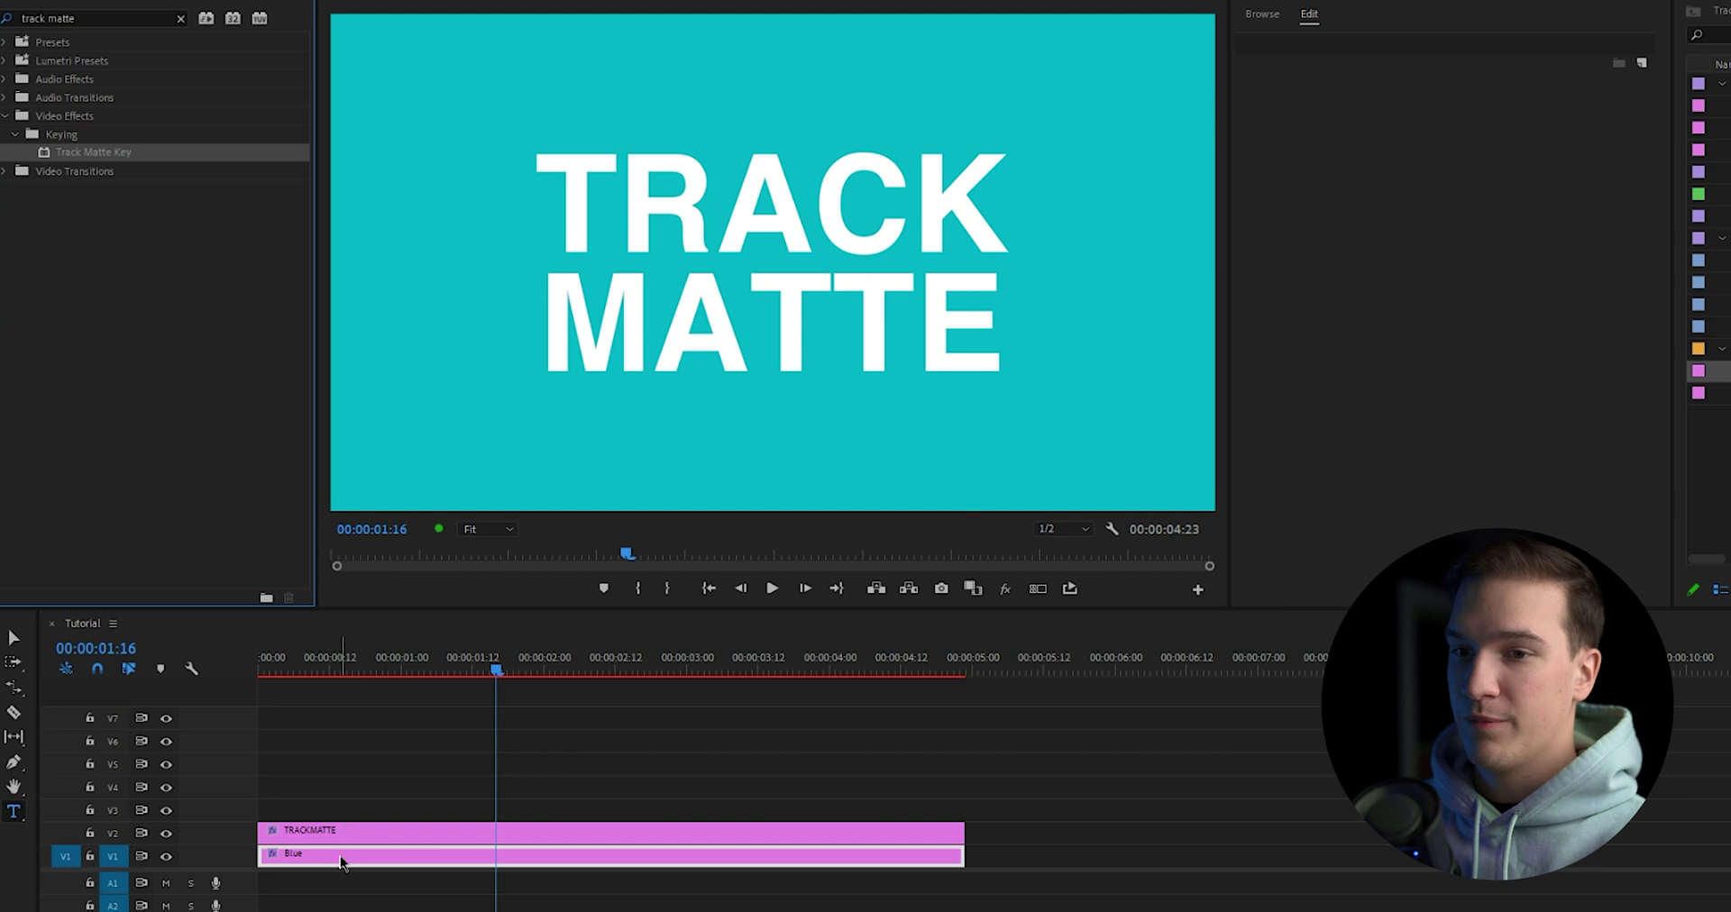
# - In Blue's Effect Controls, choose Video 2 as the matte and enable Reverse
pyautogui.click(1277, 9)
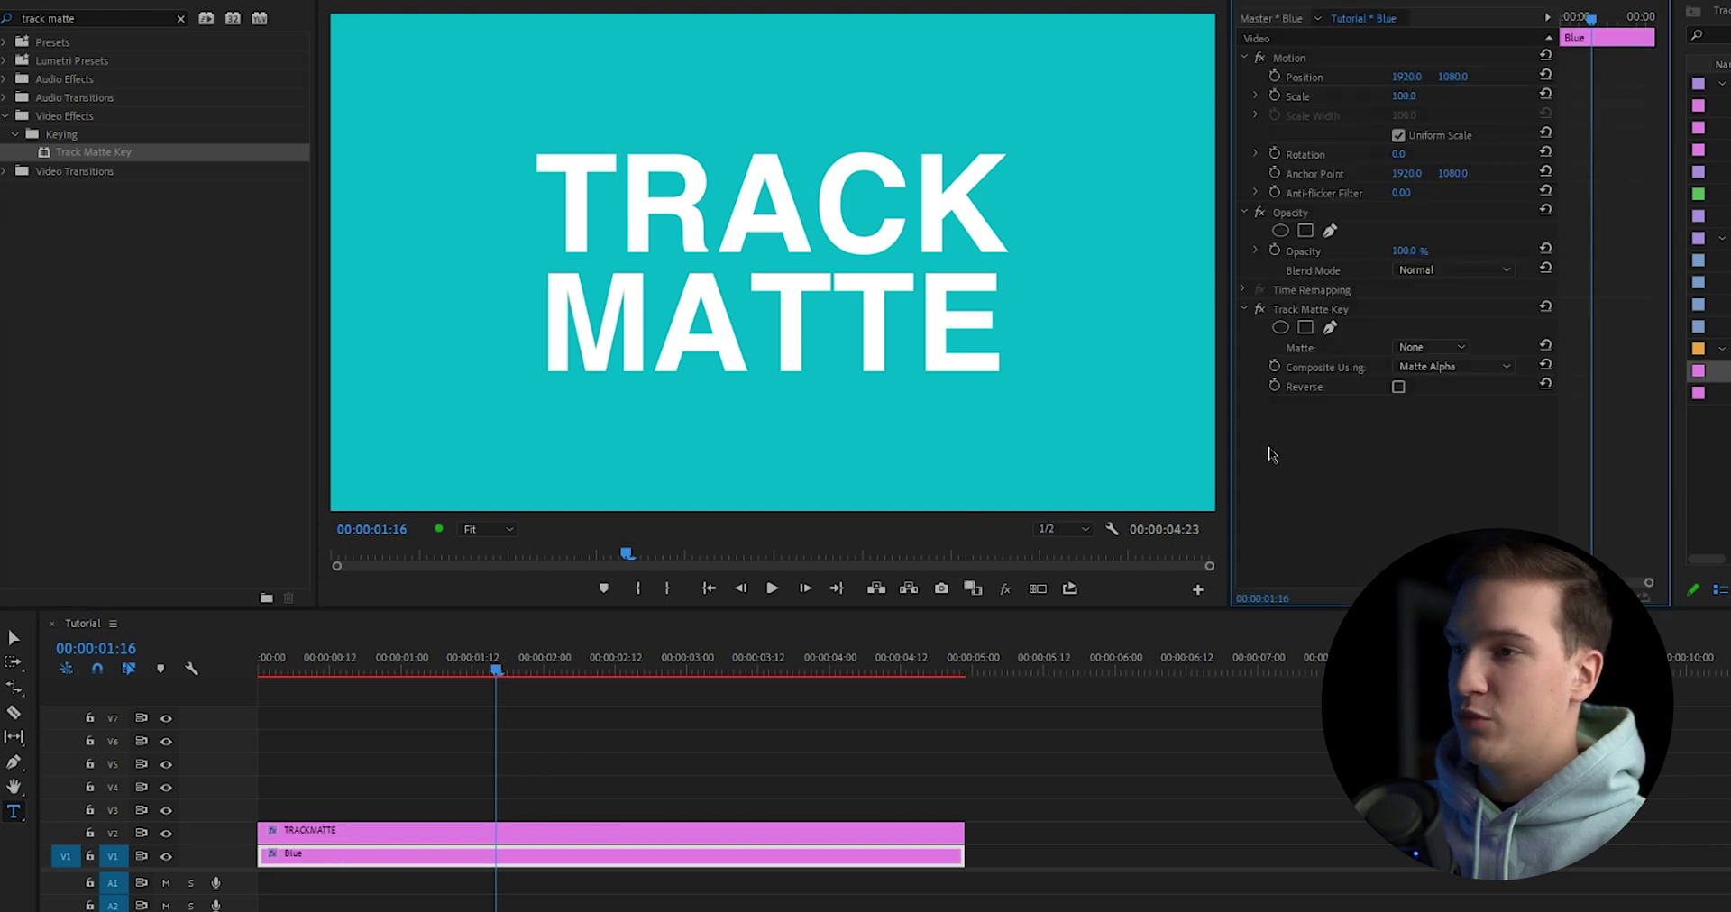
pyautogui.click(1432, 348)
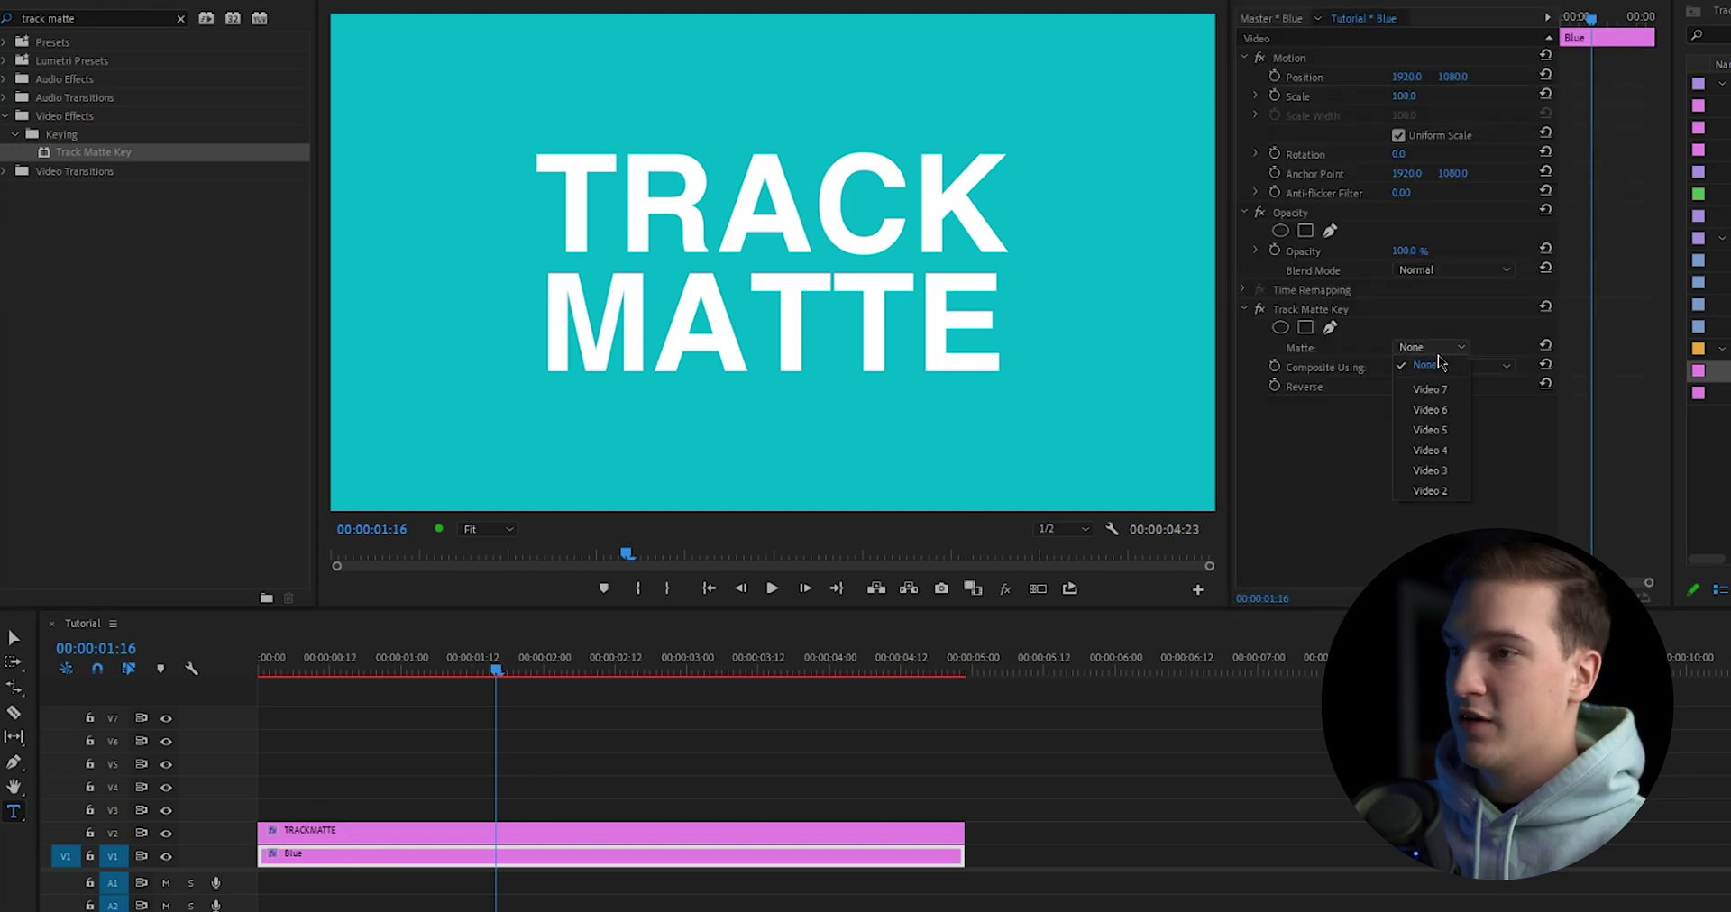
pyautogui.click(1442, 491)
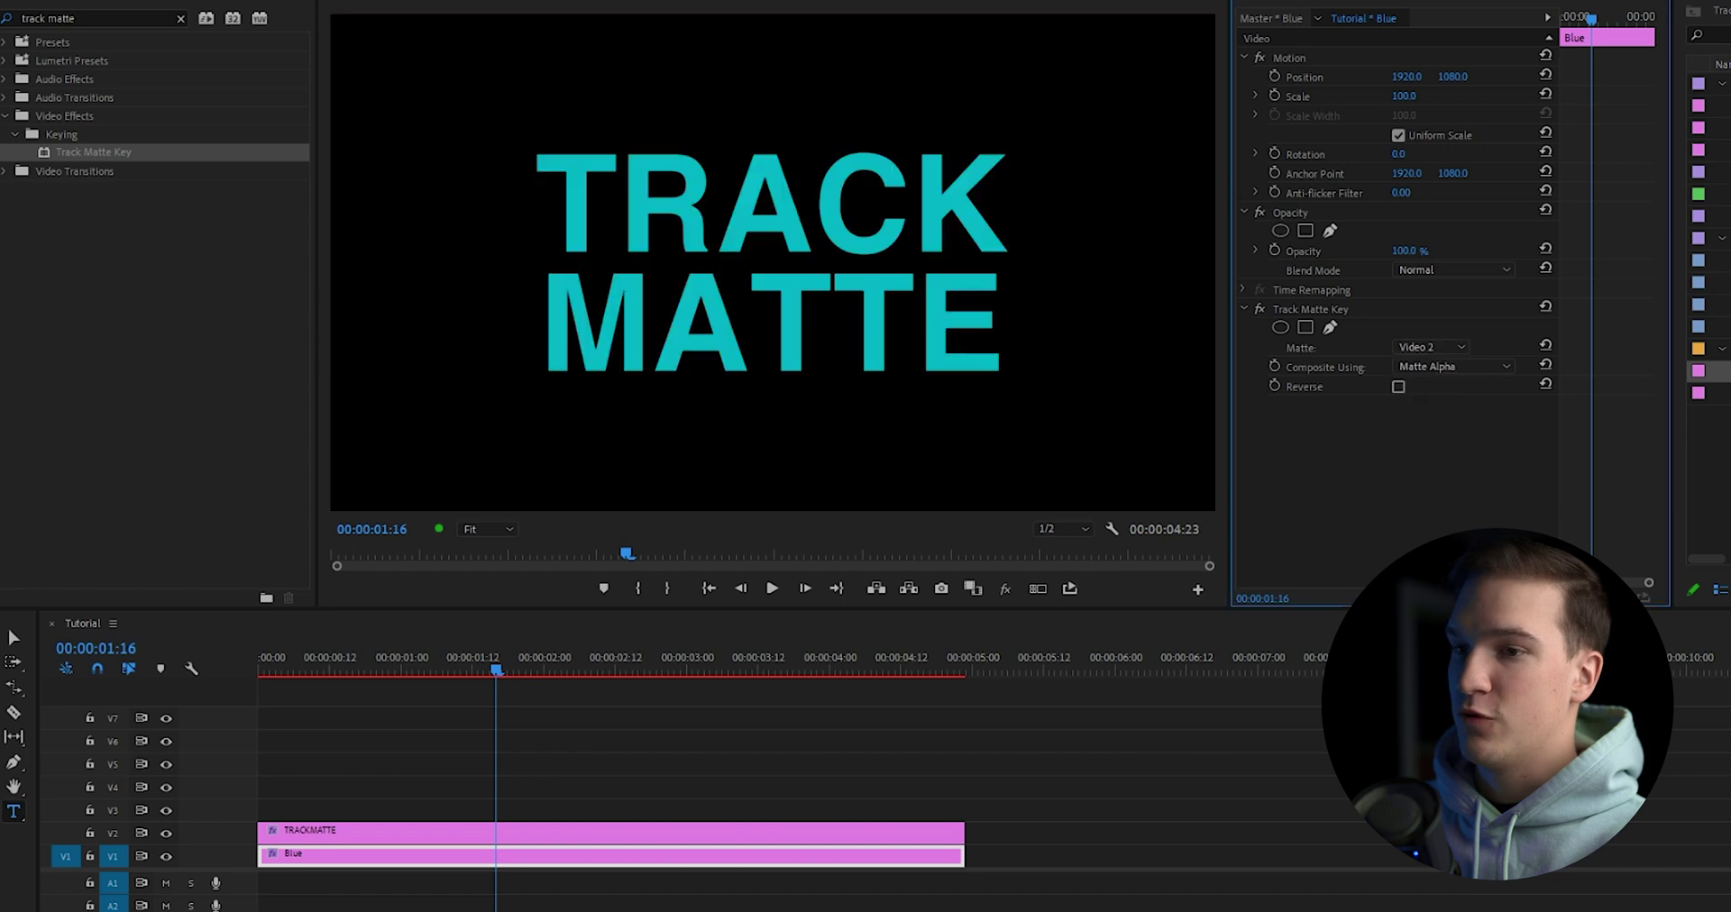
pyautogui.click(569, 811)
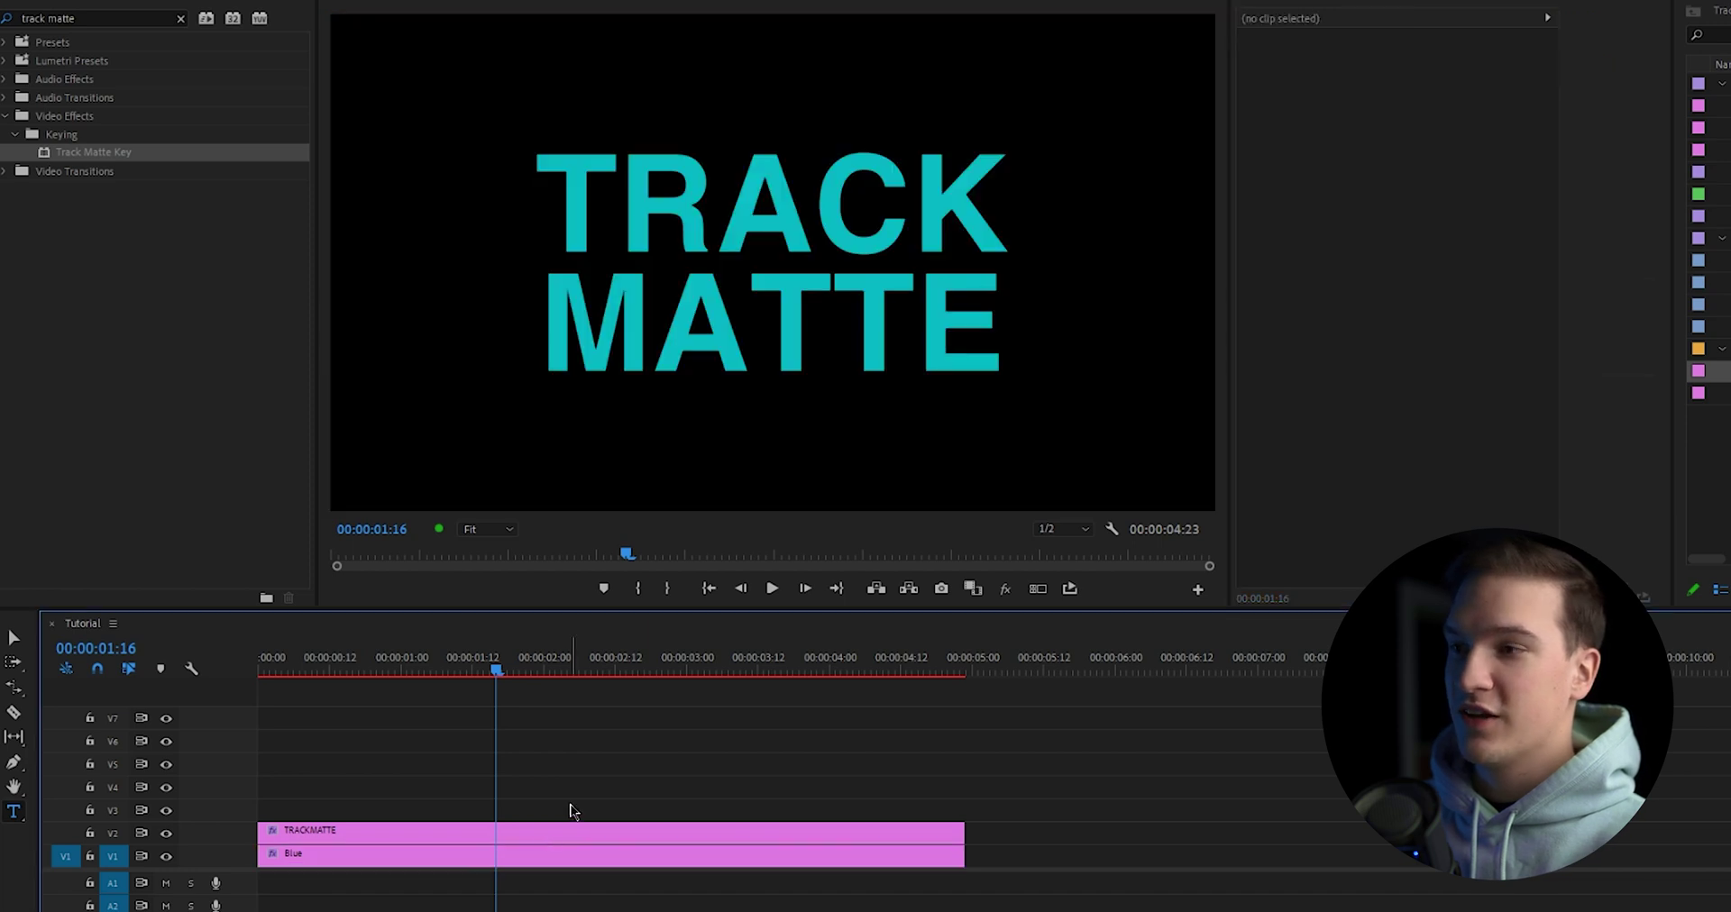
pyautogui.click(577, 854)
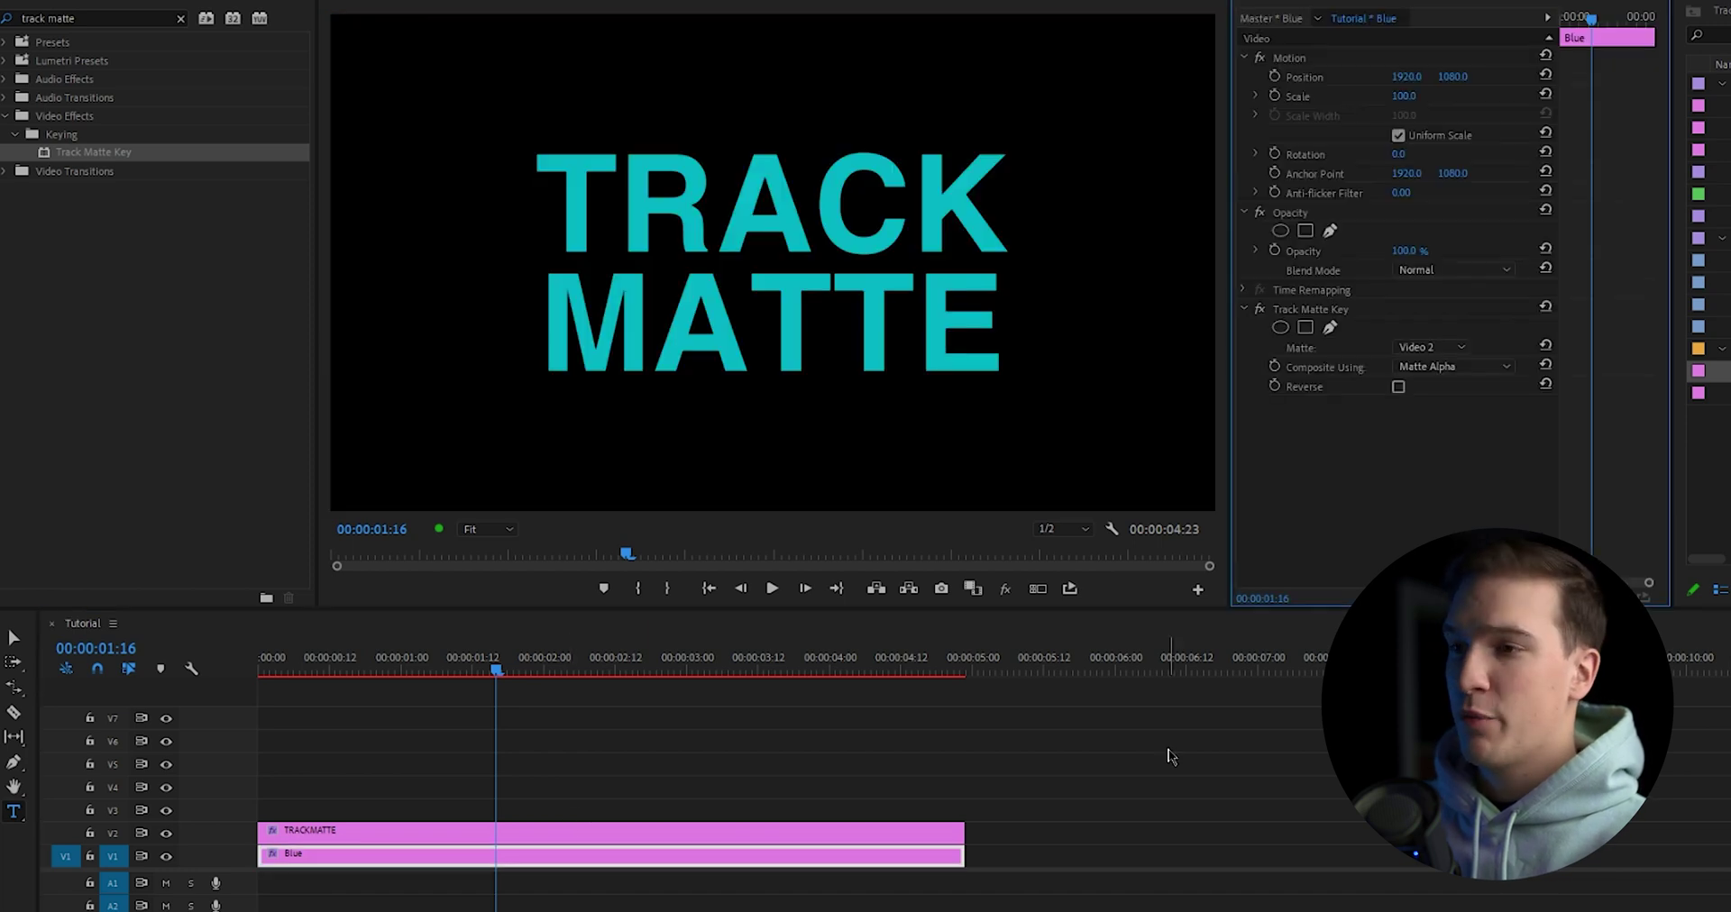
pyautogui.click(1398, 387)
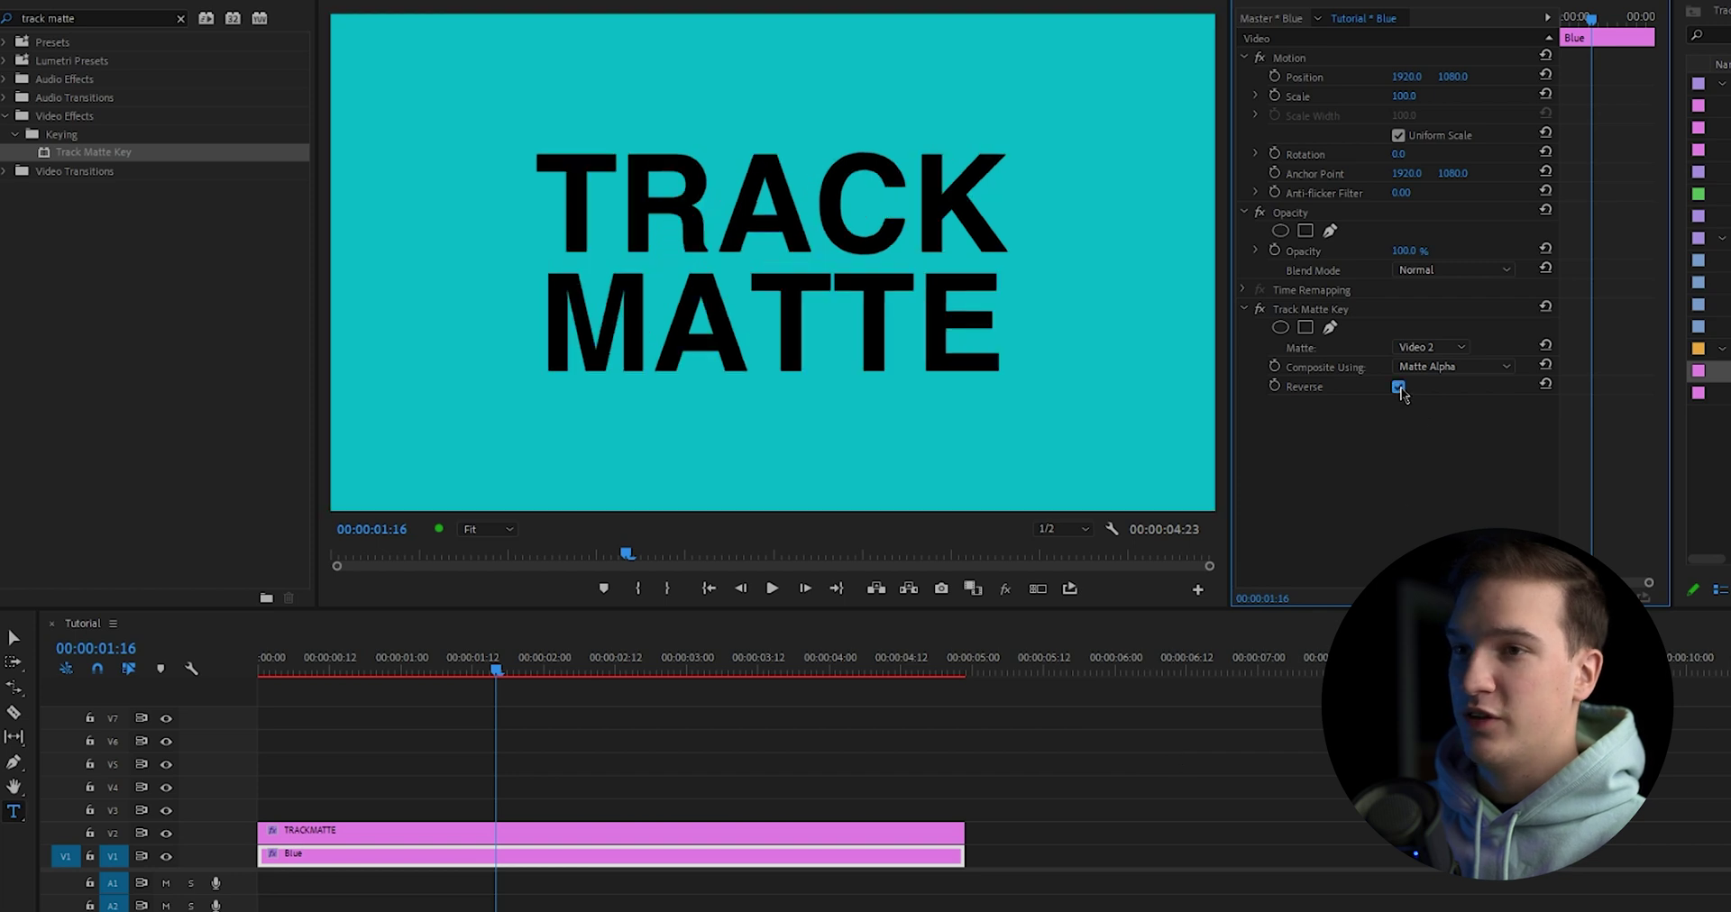
pyautogui.click(638, 808)
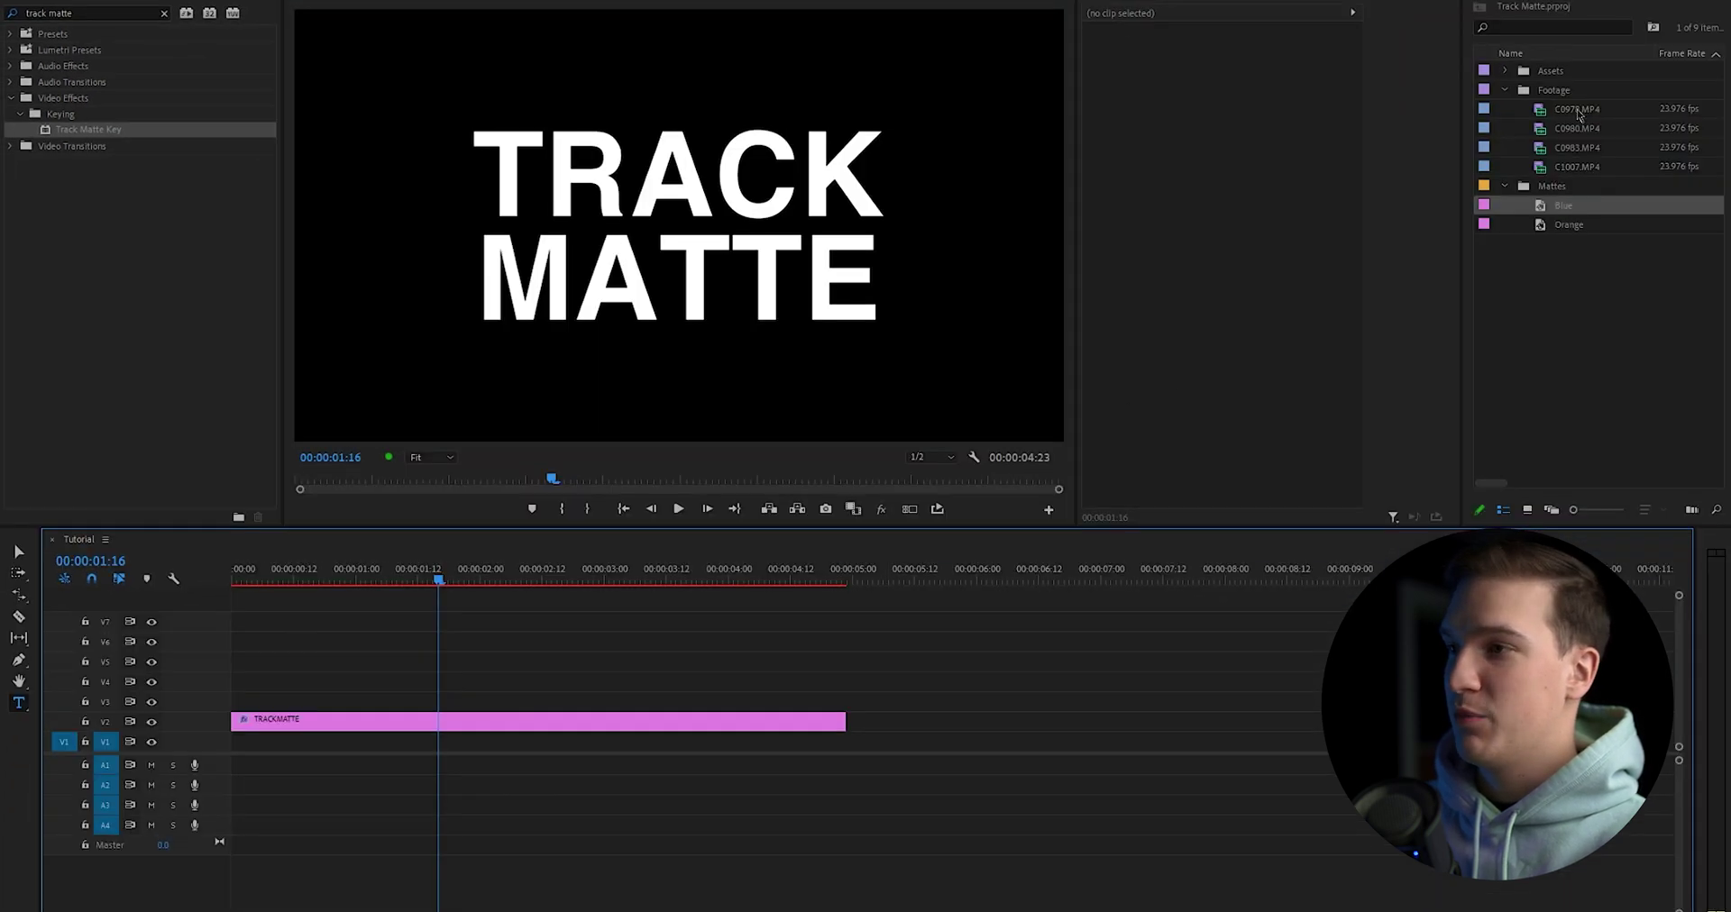
# - Put C0978.MP4 on V1 and give it Track Matte Key with Video 2 as the matte
pyautogui.moveTo(1579, 115); pyautogui.dragTo(537, 747)
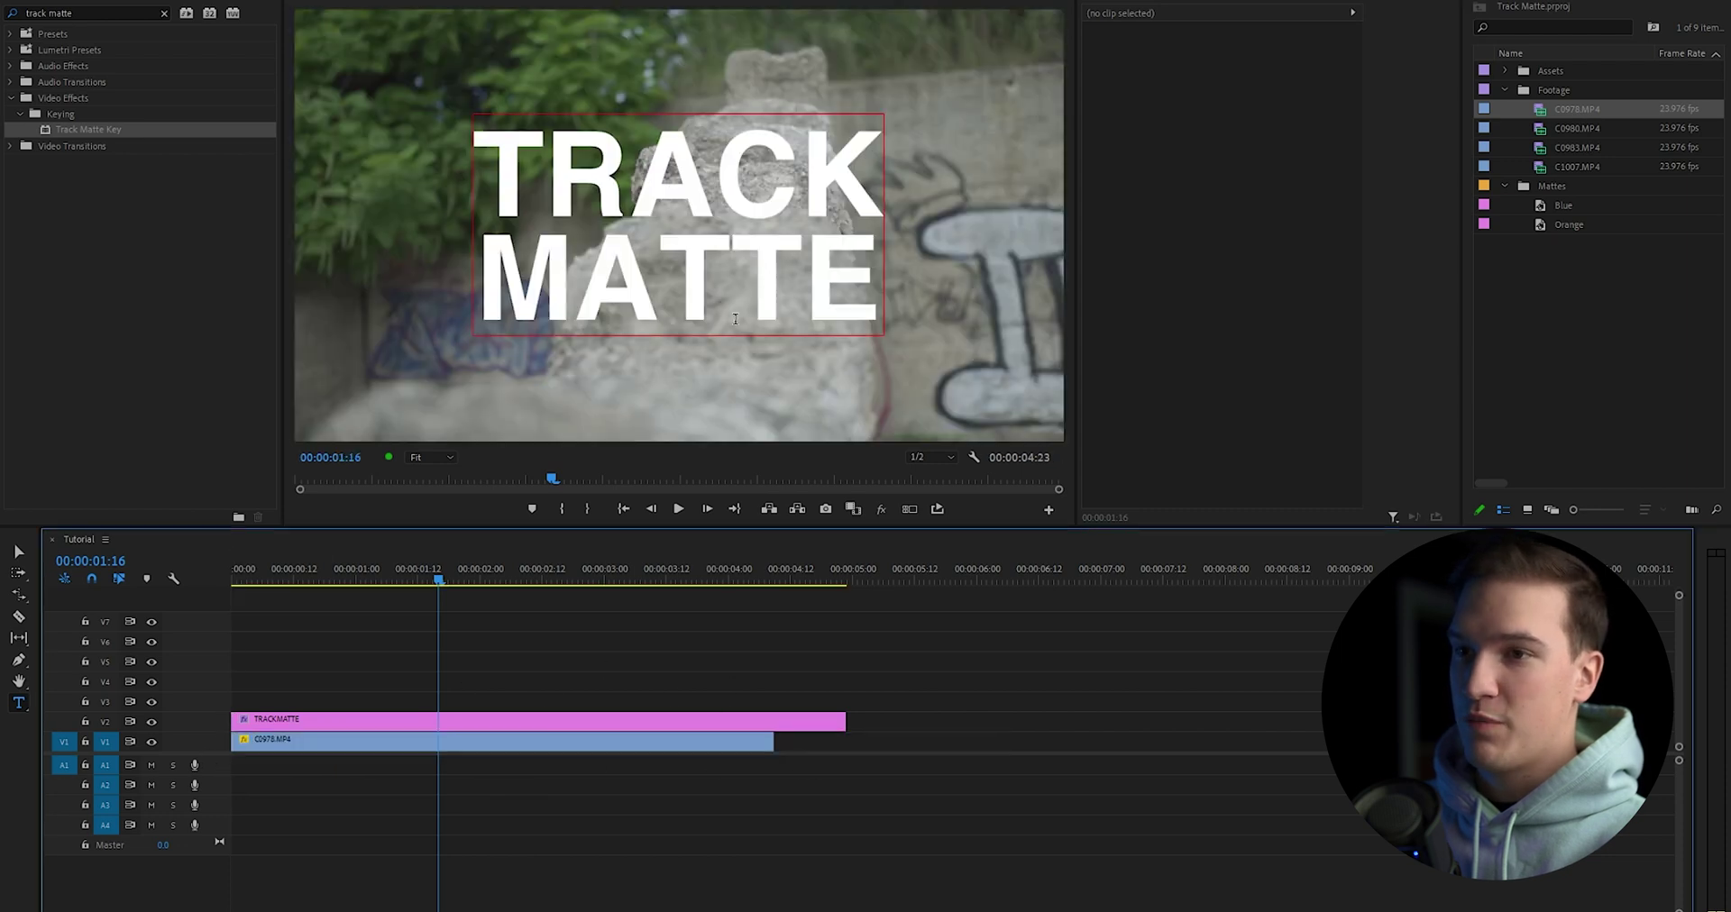
pyautogui.click(468, 741)
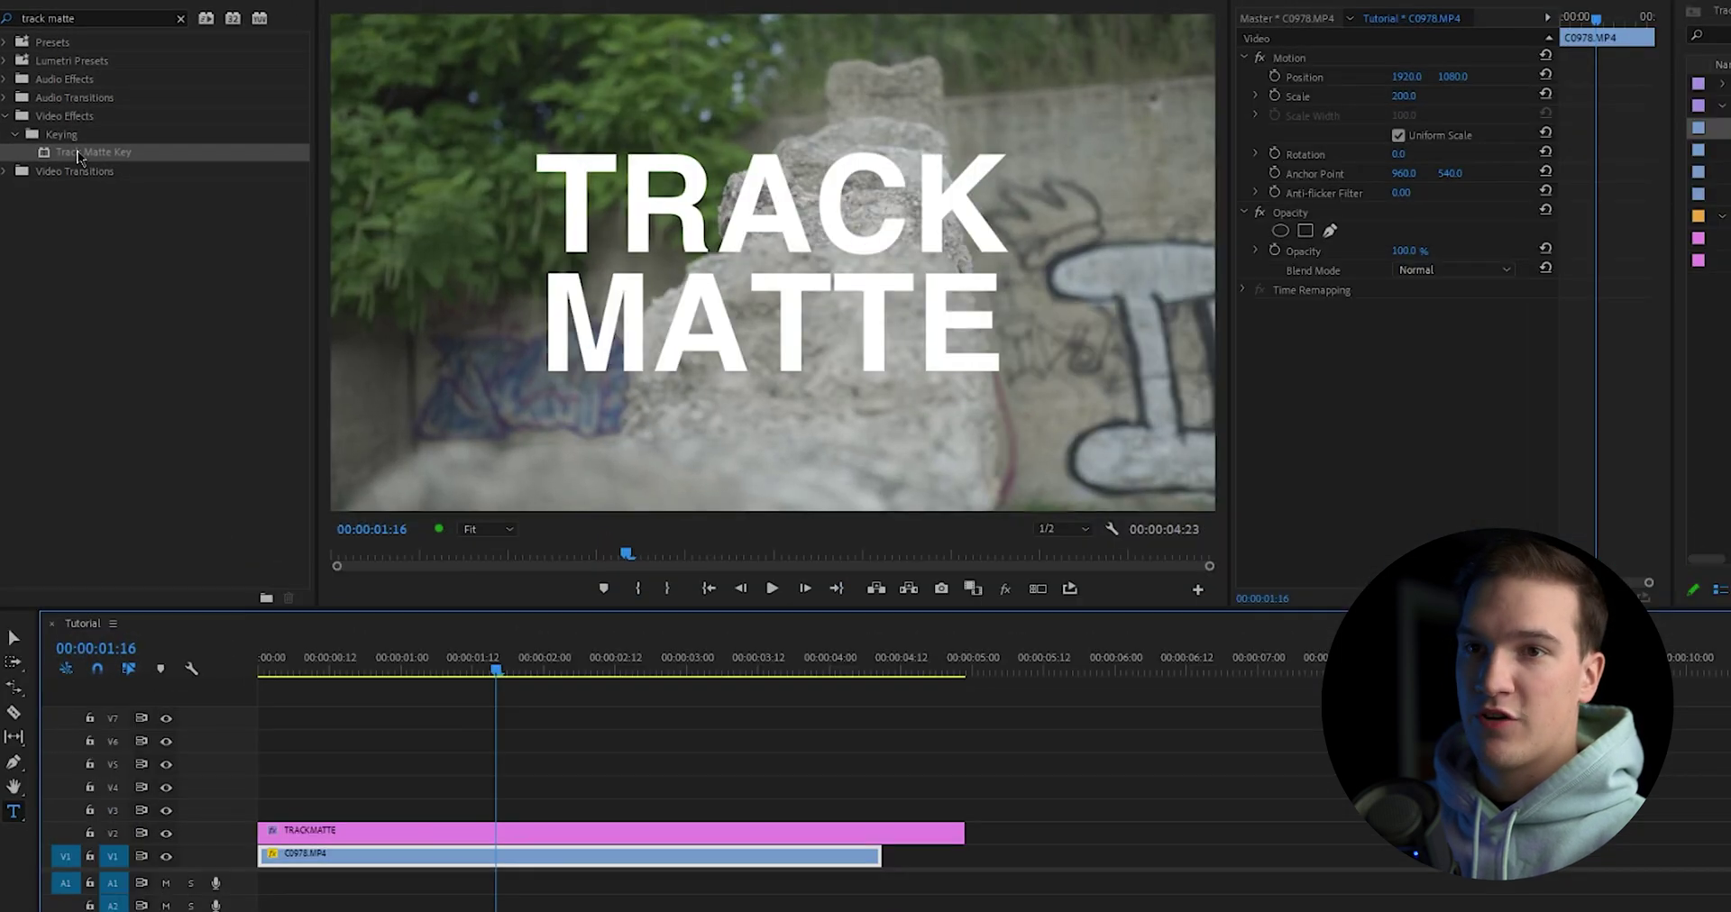
pyautogui.moveTo(78, 158); pyautogui.dragTo(356, 856)
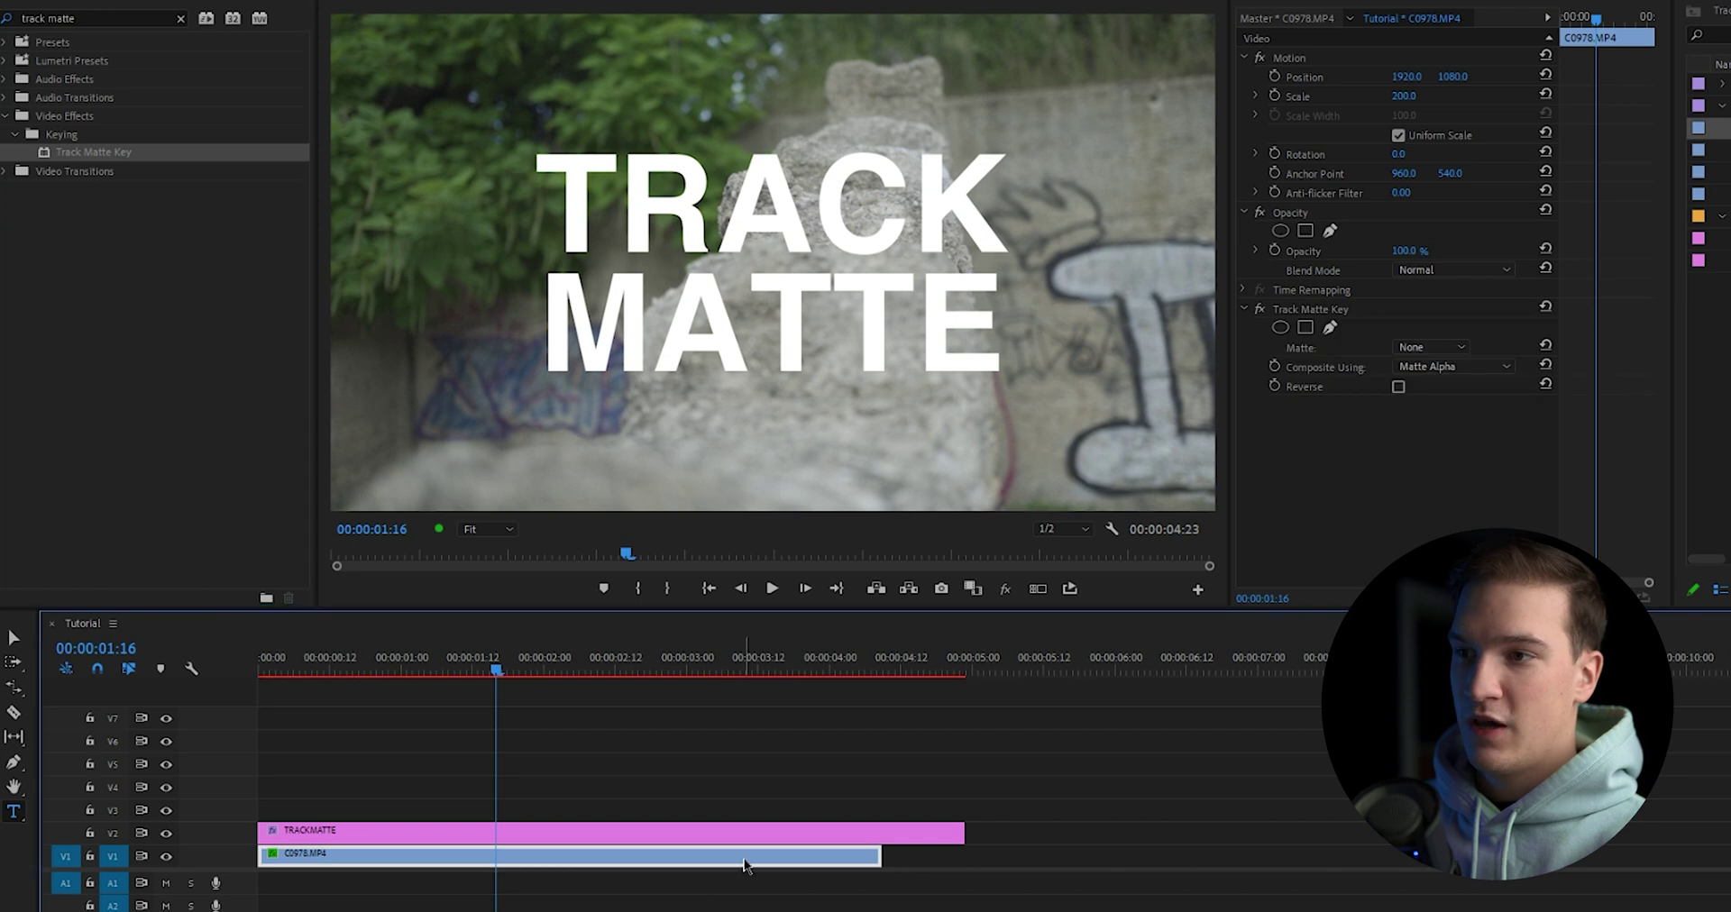
pyautogui.click(1433, 350)
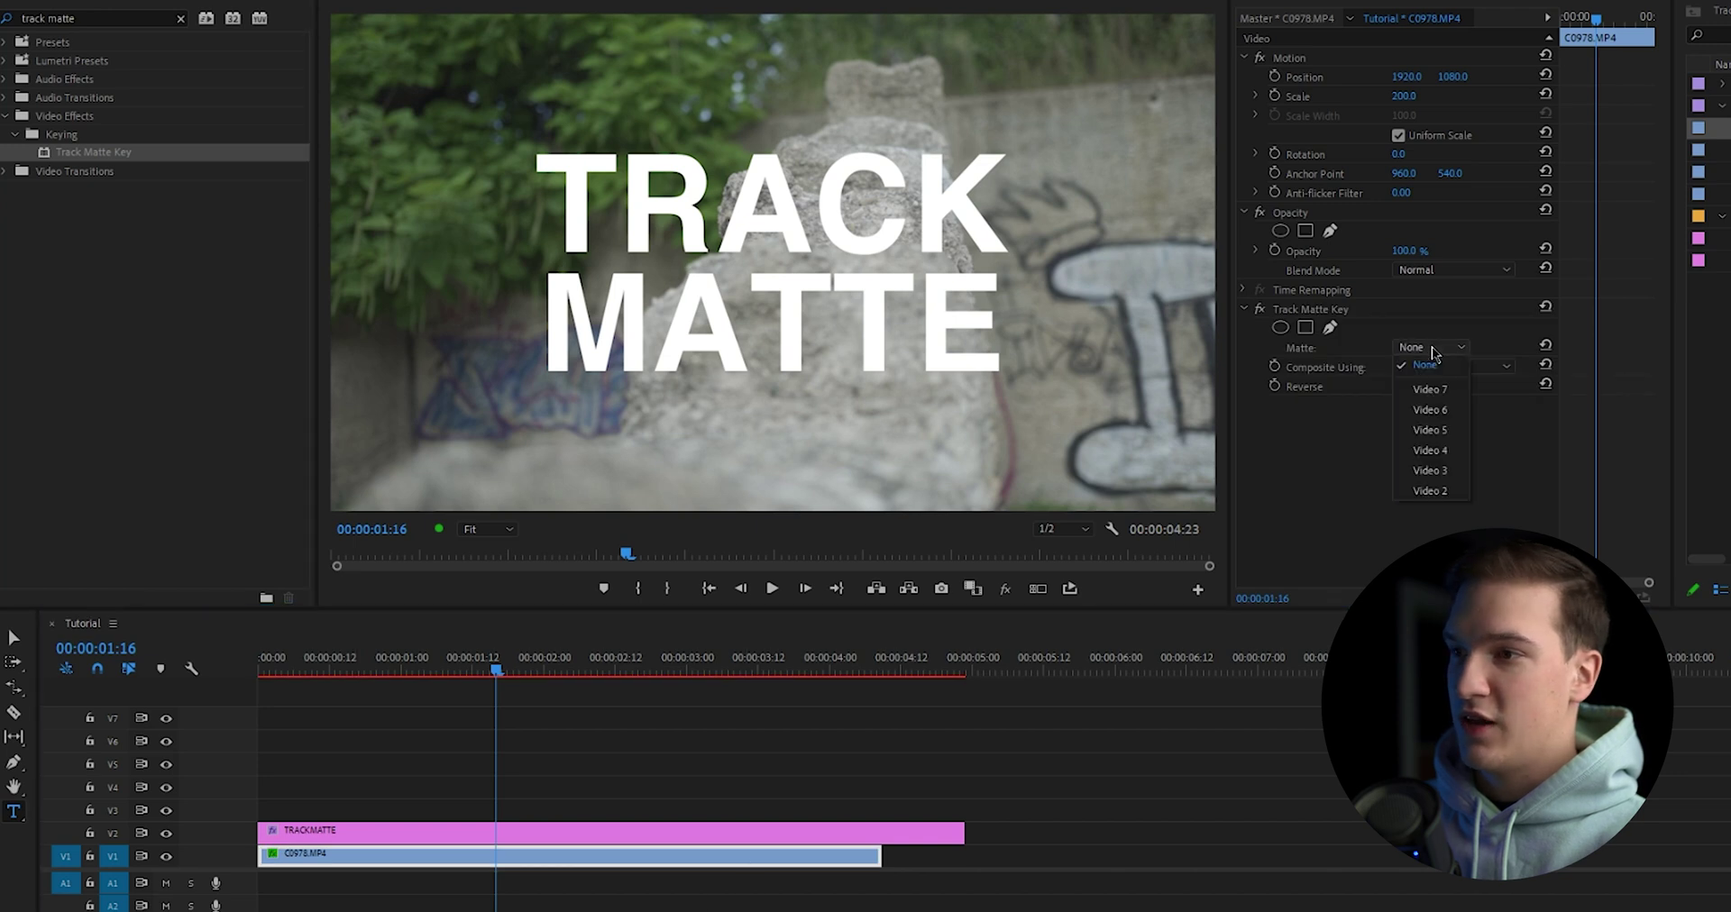
pyautogui.click(1430, 492)
pyautogui.click(730, 767)
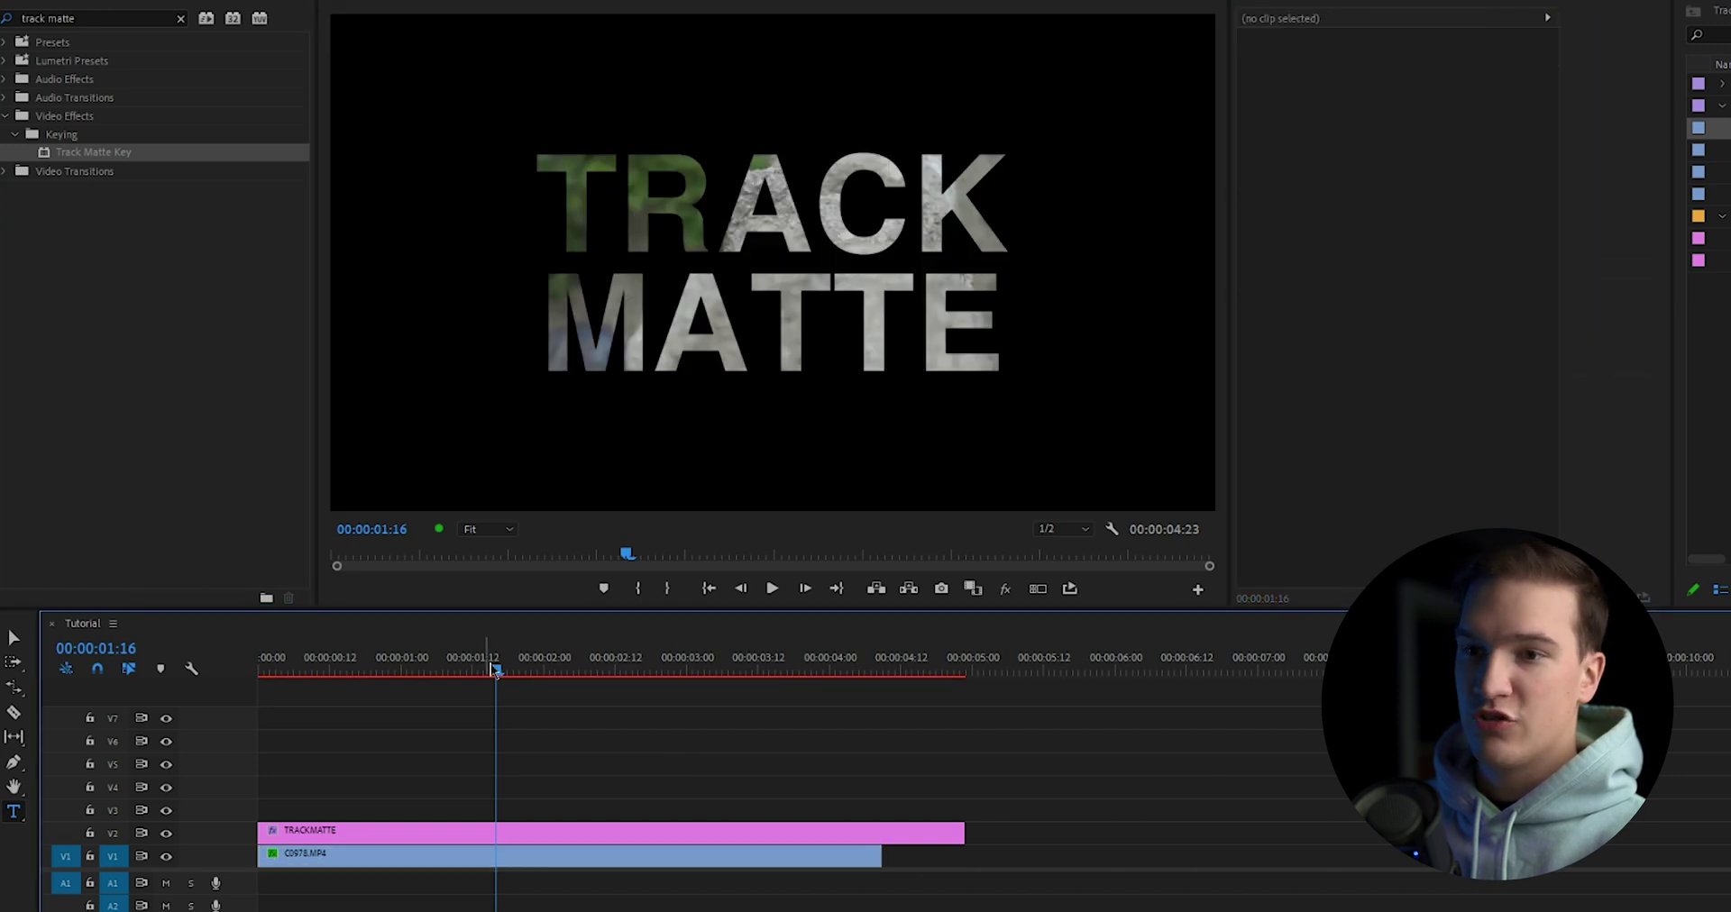
# - Play back from the start, then reverse C0978.MP4's matte for black TRACK MATTE letters
pyautogui.moveTo(495, 669); pyautogui.dragTo(274, 704)
pyautogui.click(505, 742)
pyautogui.press('space')
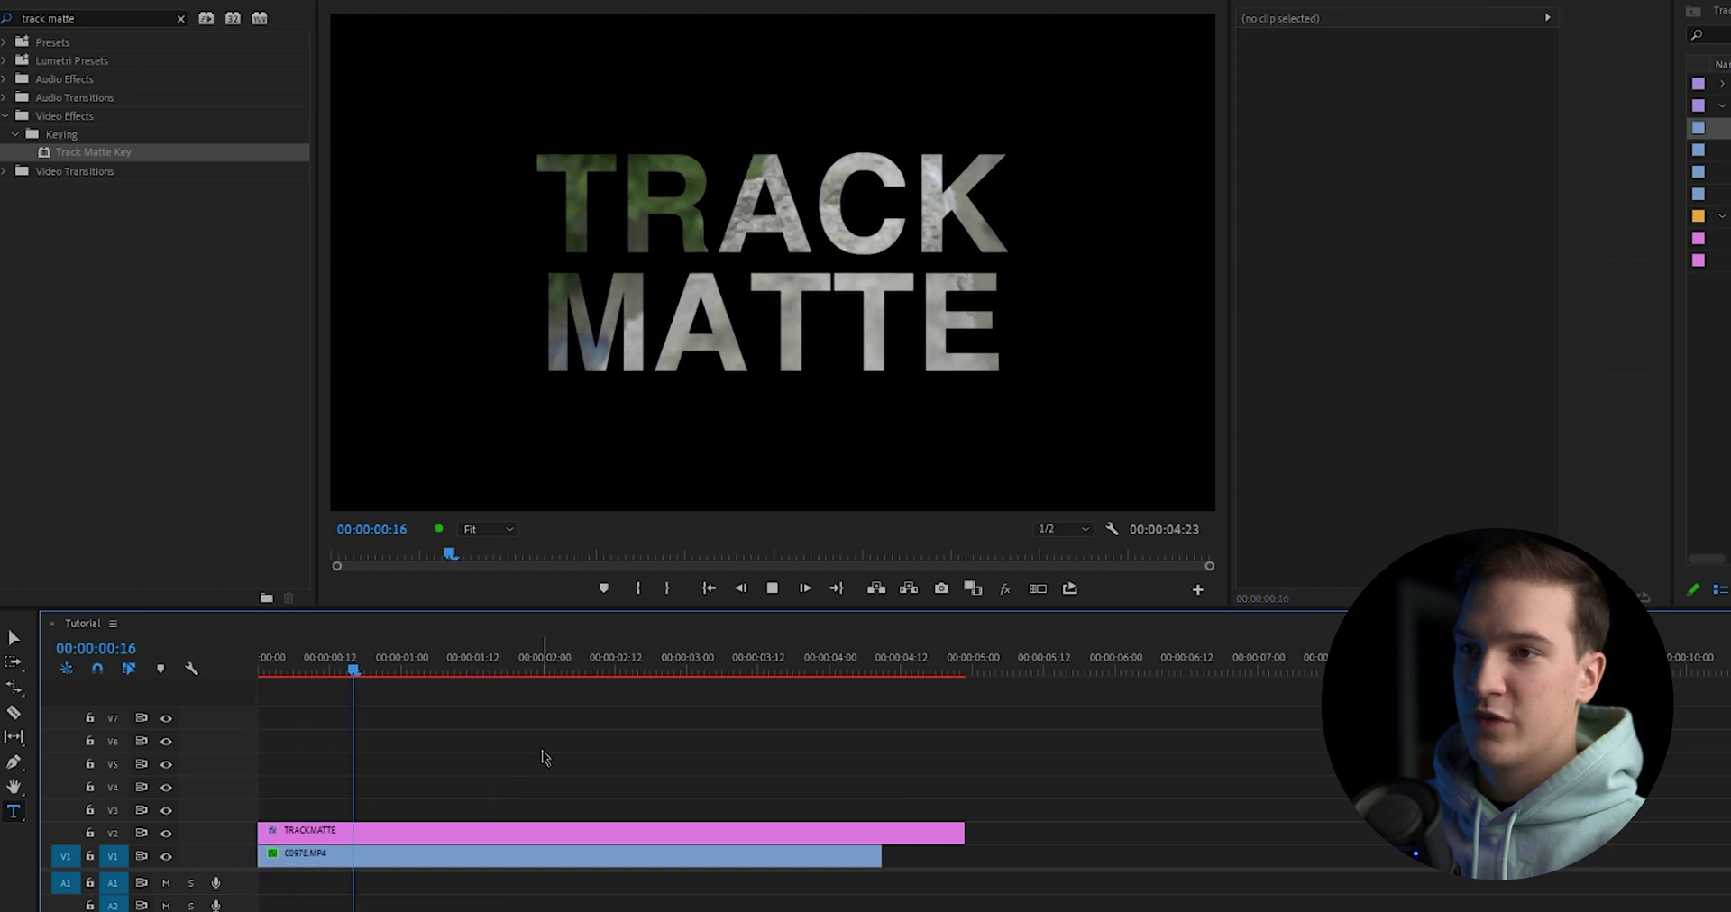
pyautogui.click(578, 852)
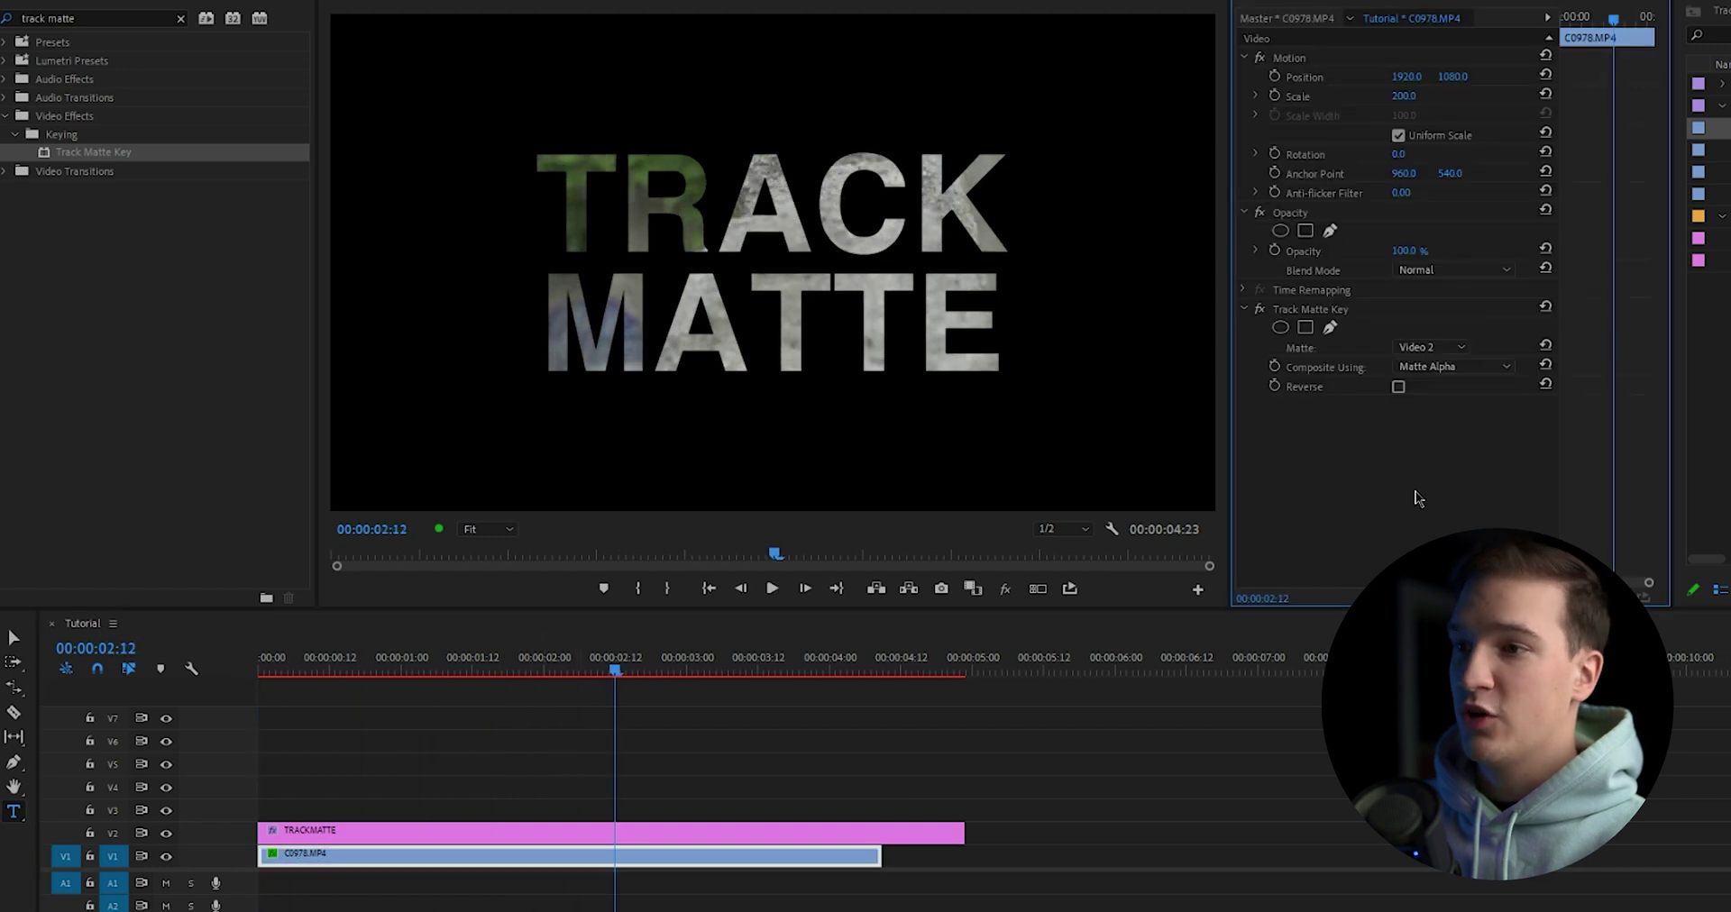
pyautogui.click(1398, 387)
pyautogui.click(957, 744)
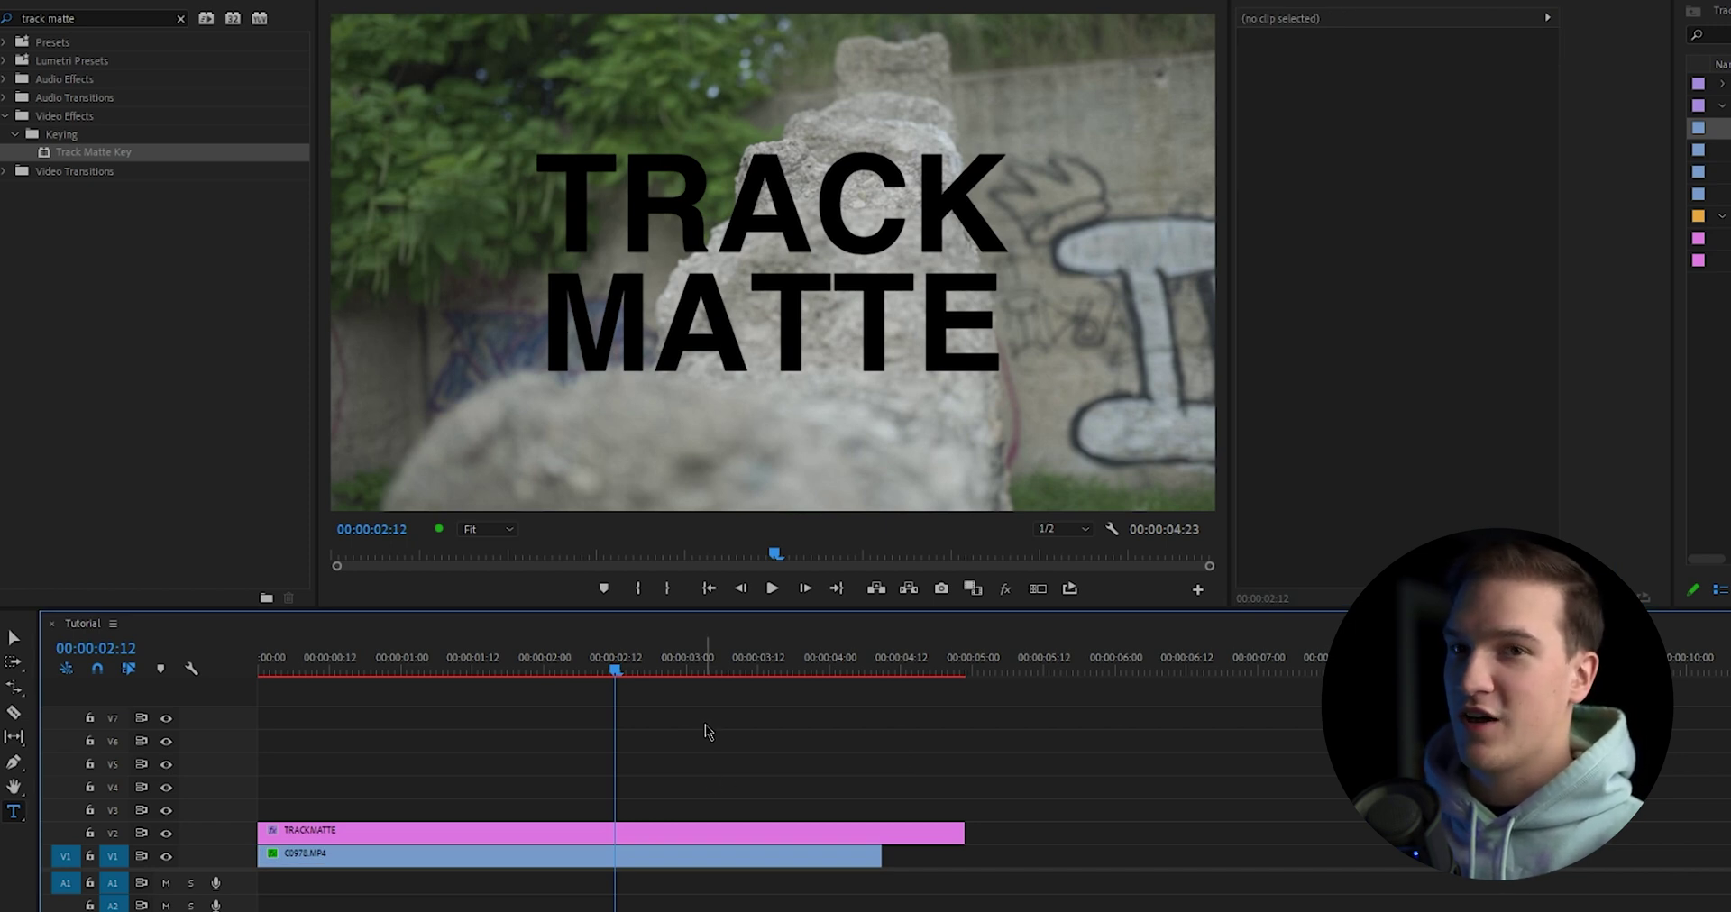
pyautogui.moveTo(328, 773); pyautogui.dragTo(549, 861)
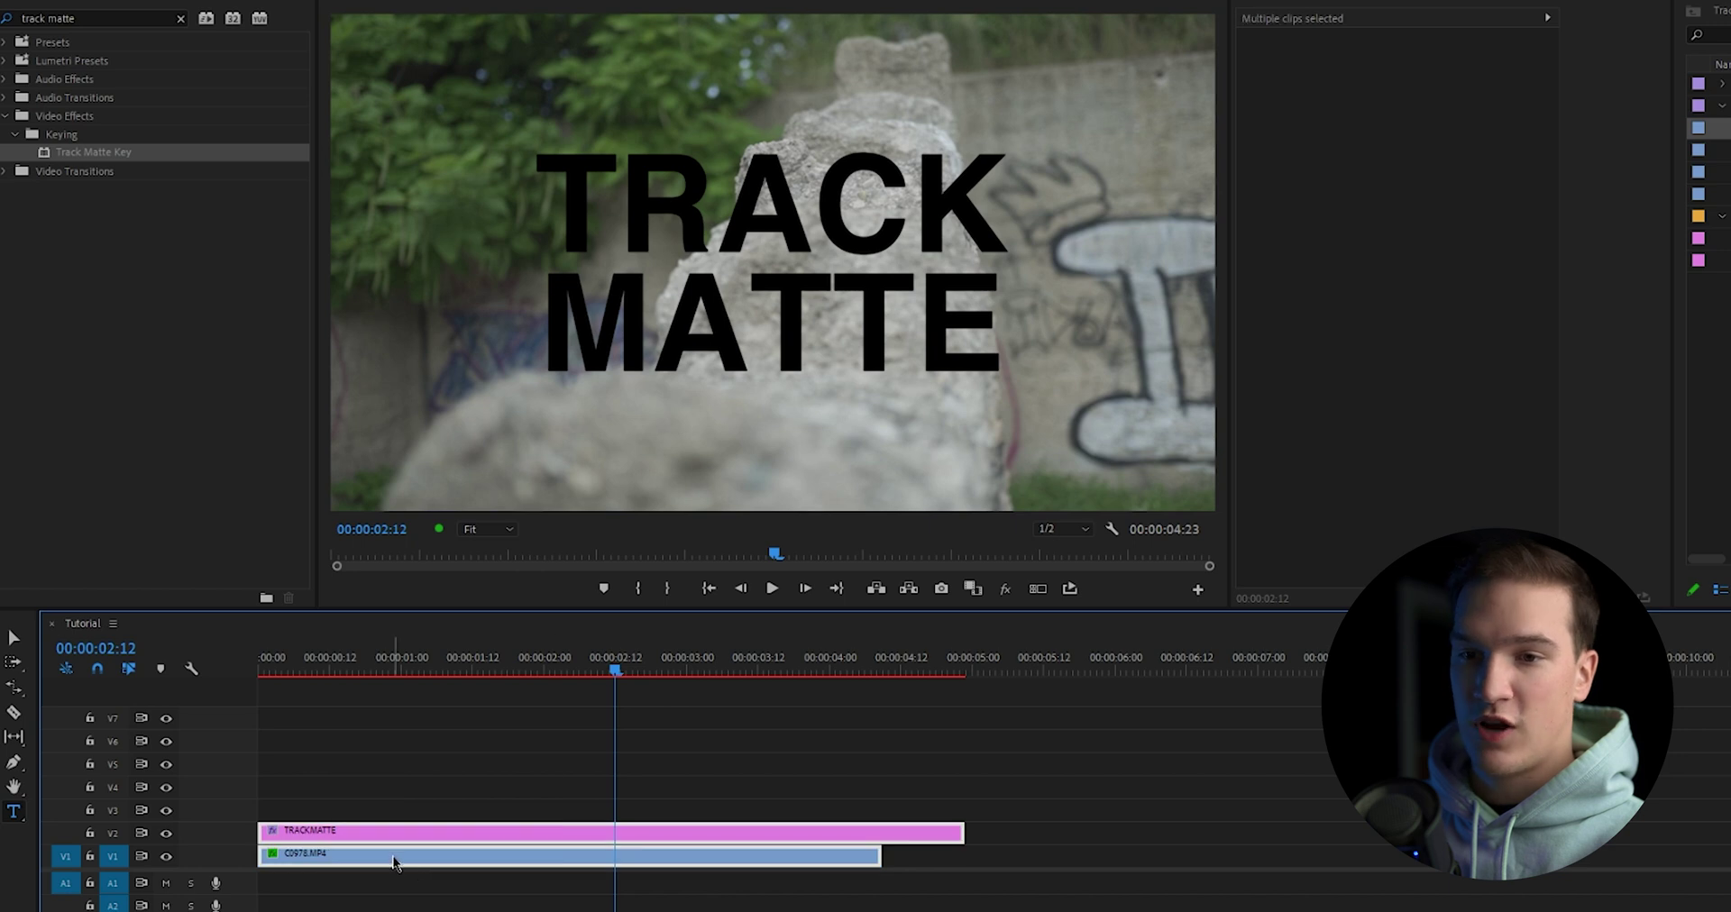
# - Move the text and C0978.MP4 up to V4/V3, set the matte to Video 4, and add C0983.MP4 on V2
pyautogui.moveTo(397, 858); pyautogui.dragTo(374, 784)
pyautogui.click(512, 851)
pyautogui.click(439, 820)
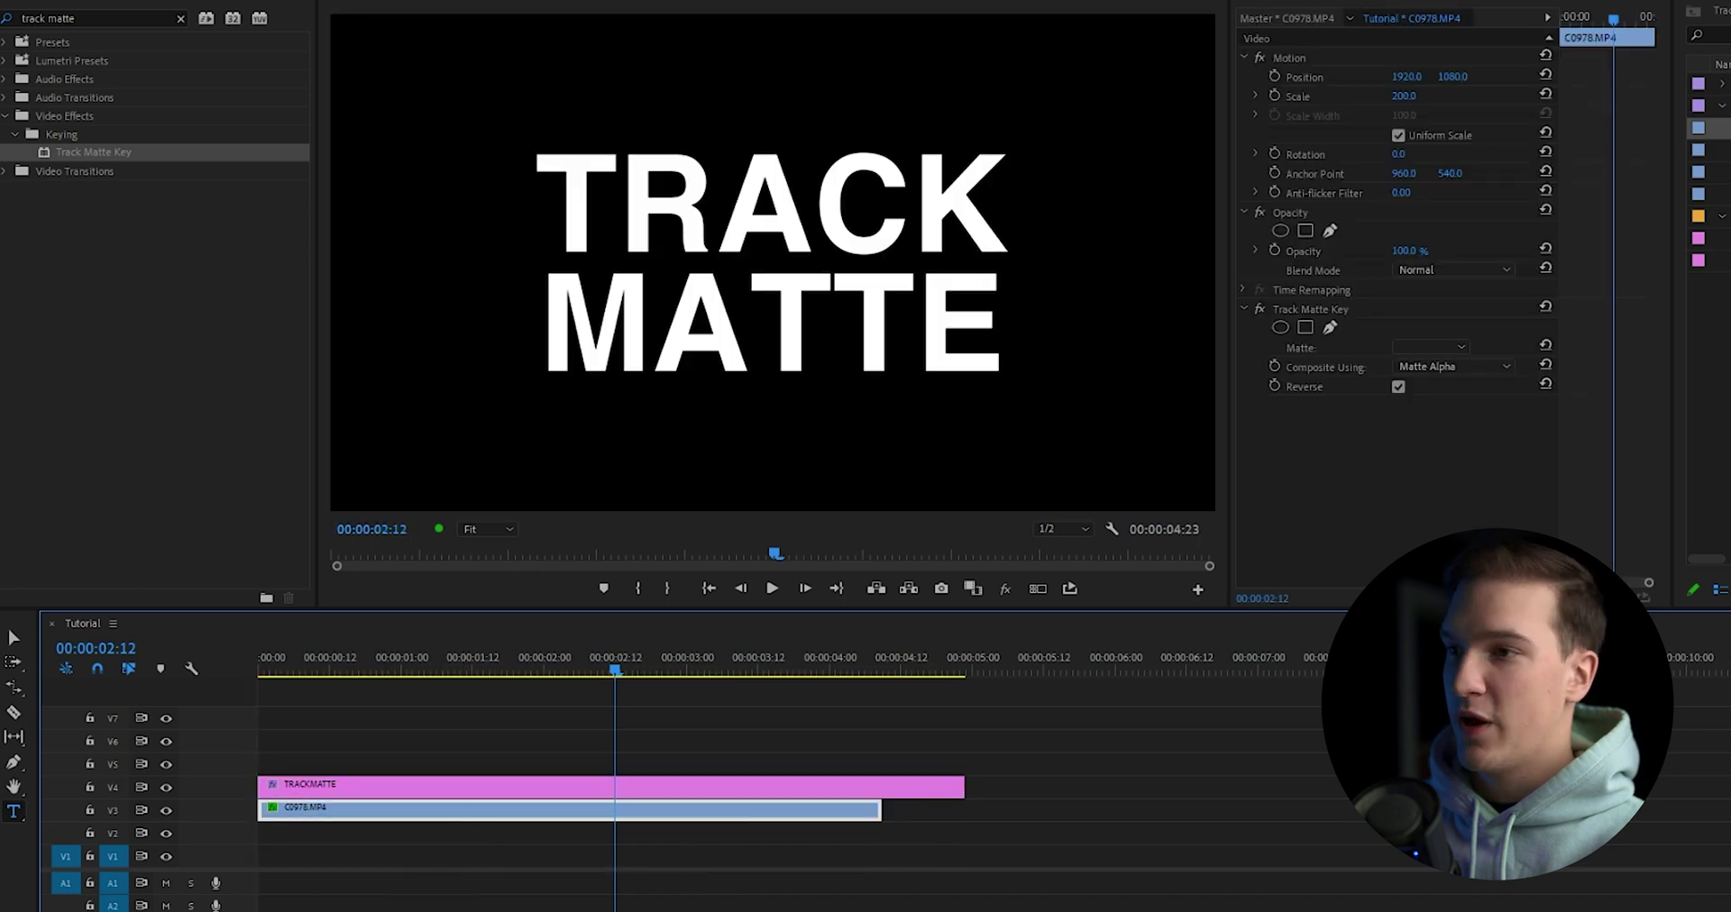
pyautogui.click(1454, 349)
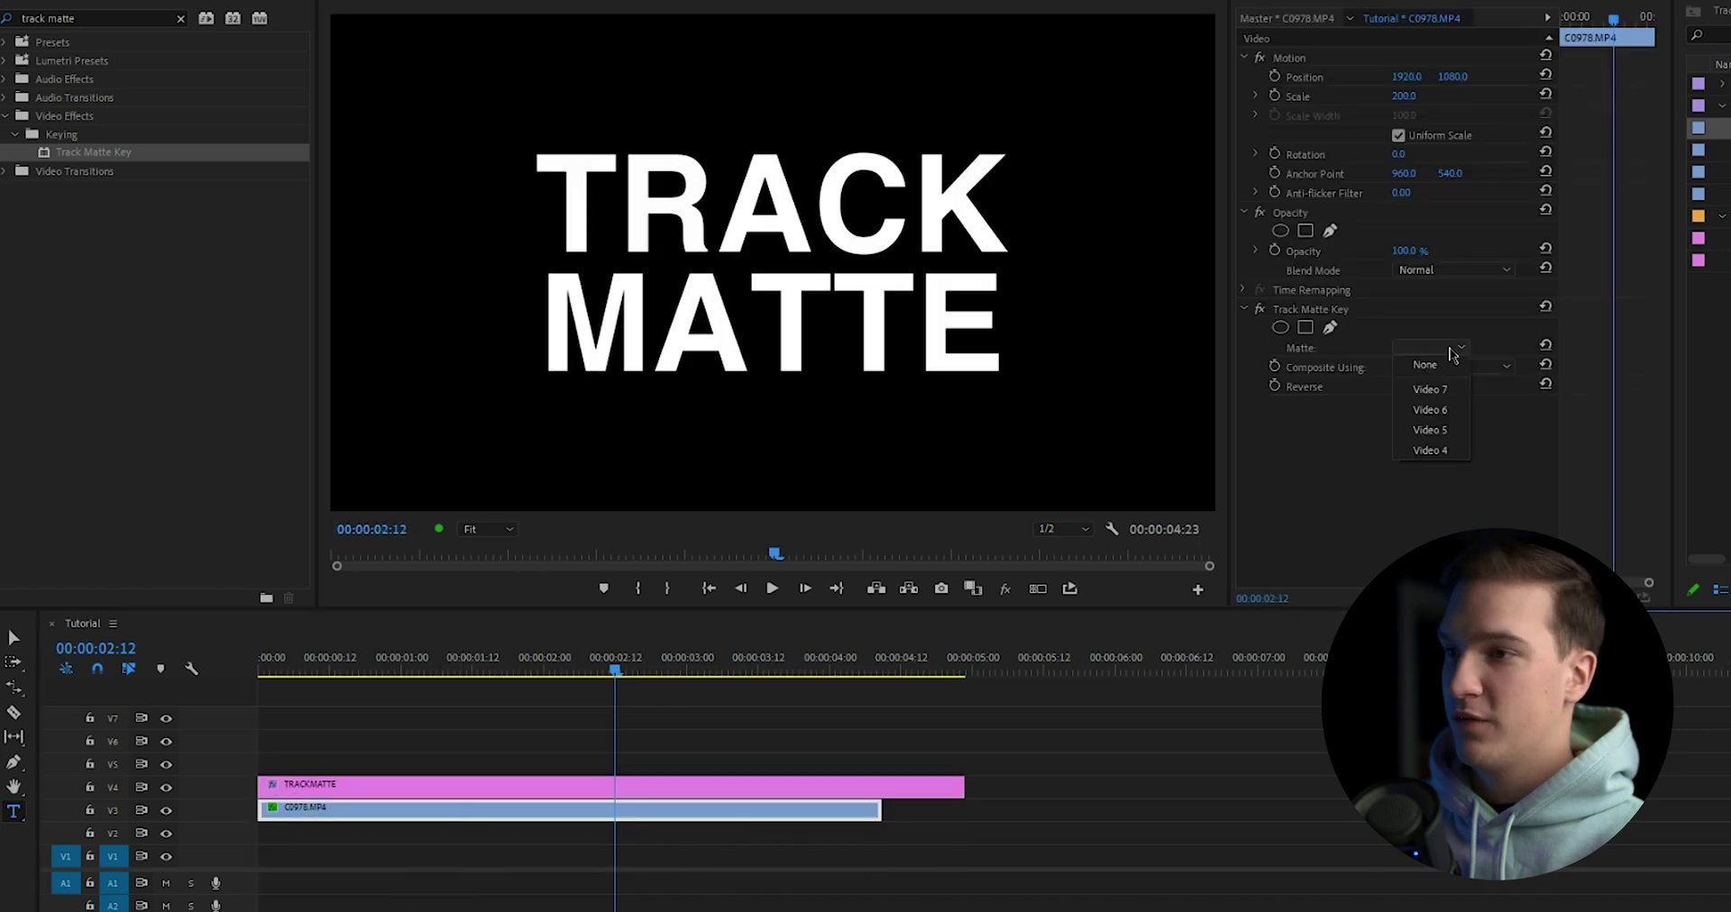
pyautogui.click(1441, 457)
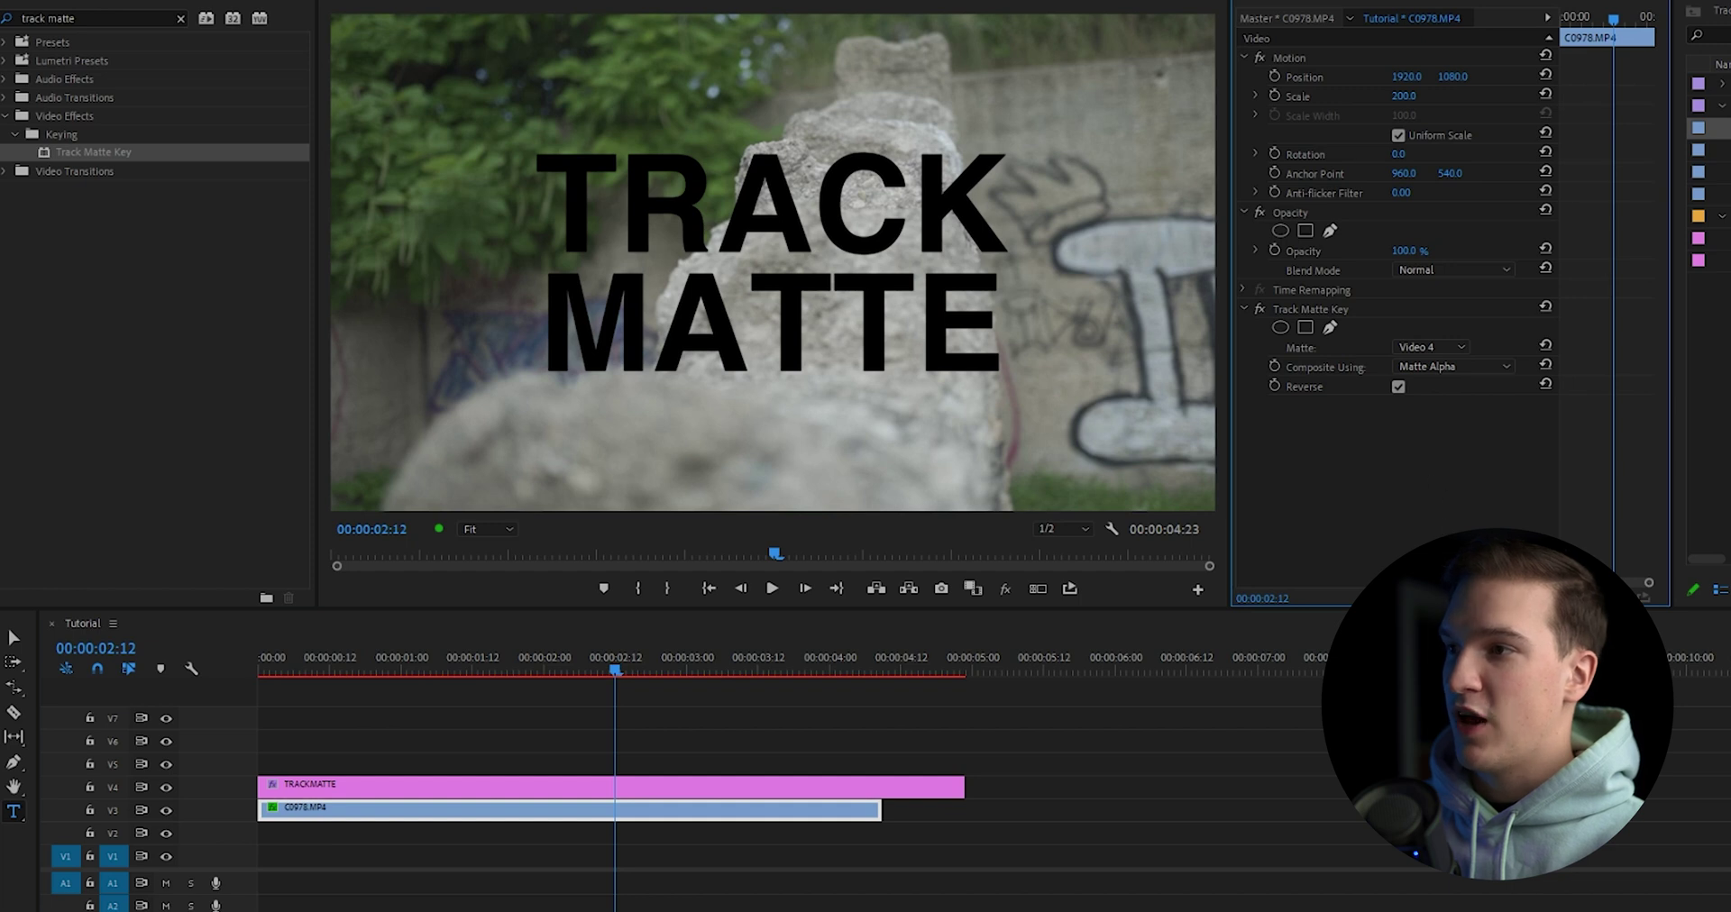
pyautogui.click(1709, 171)
pyautogui.moveTo(1179, 575); pyautogui.dragTo(298, 831)
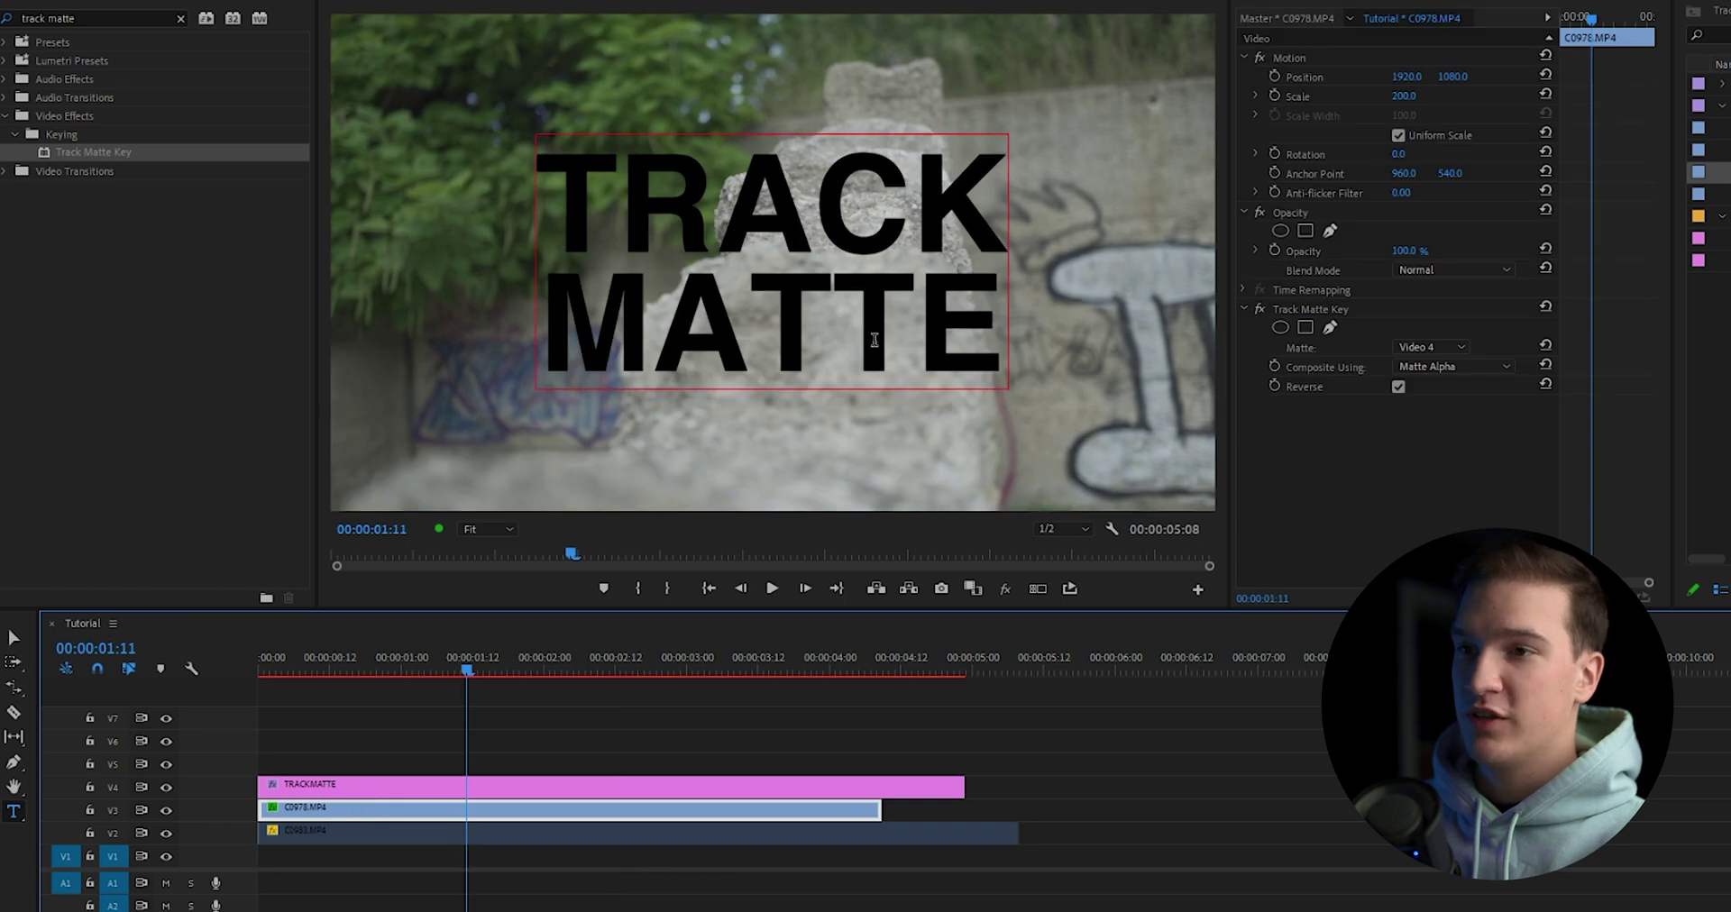
# - Enable the C0983.MP4 clip on V2 with Shift+E
pyautogui.click(339, 838)
pyautogui.hotkey('shift', 'e')
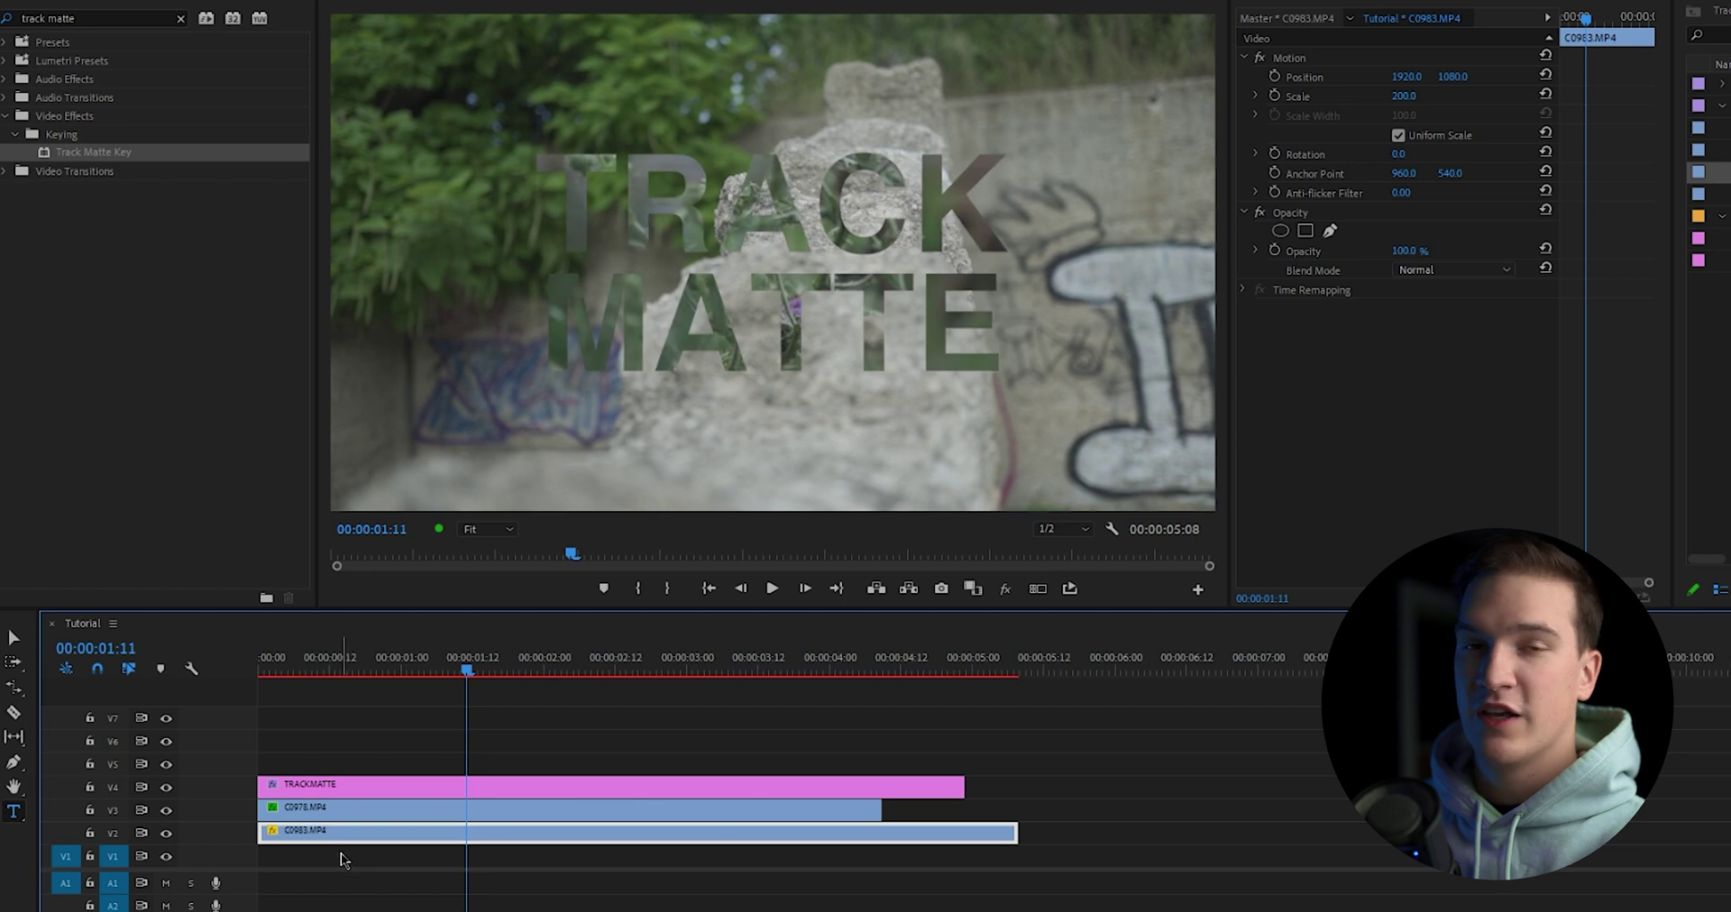
pyautogui.click(563, 740)
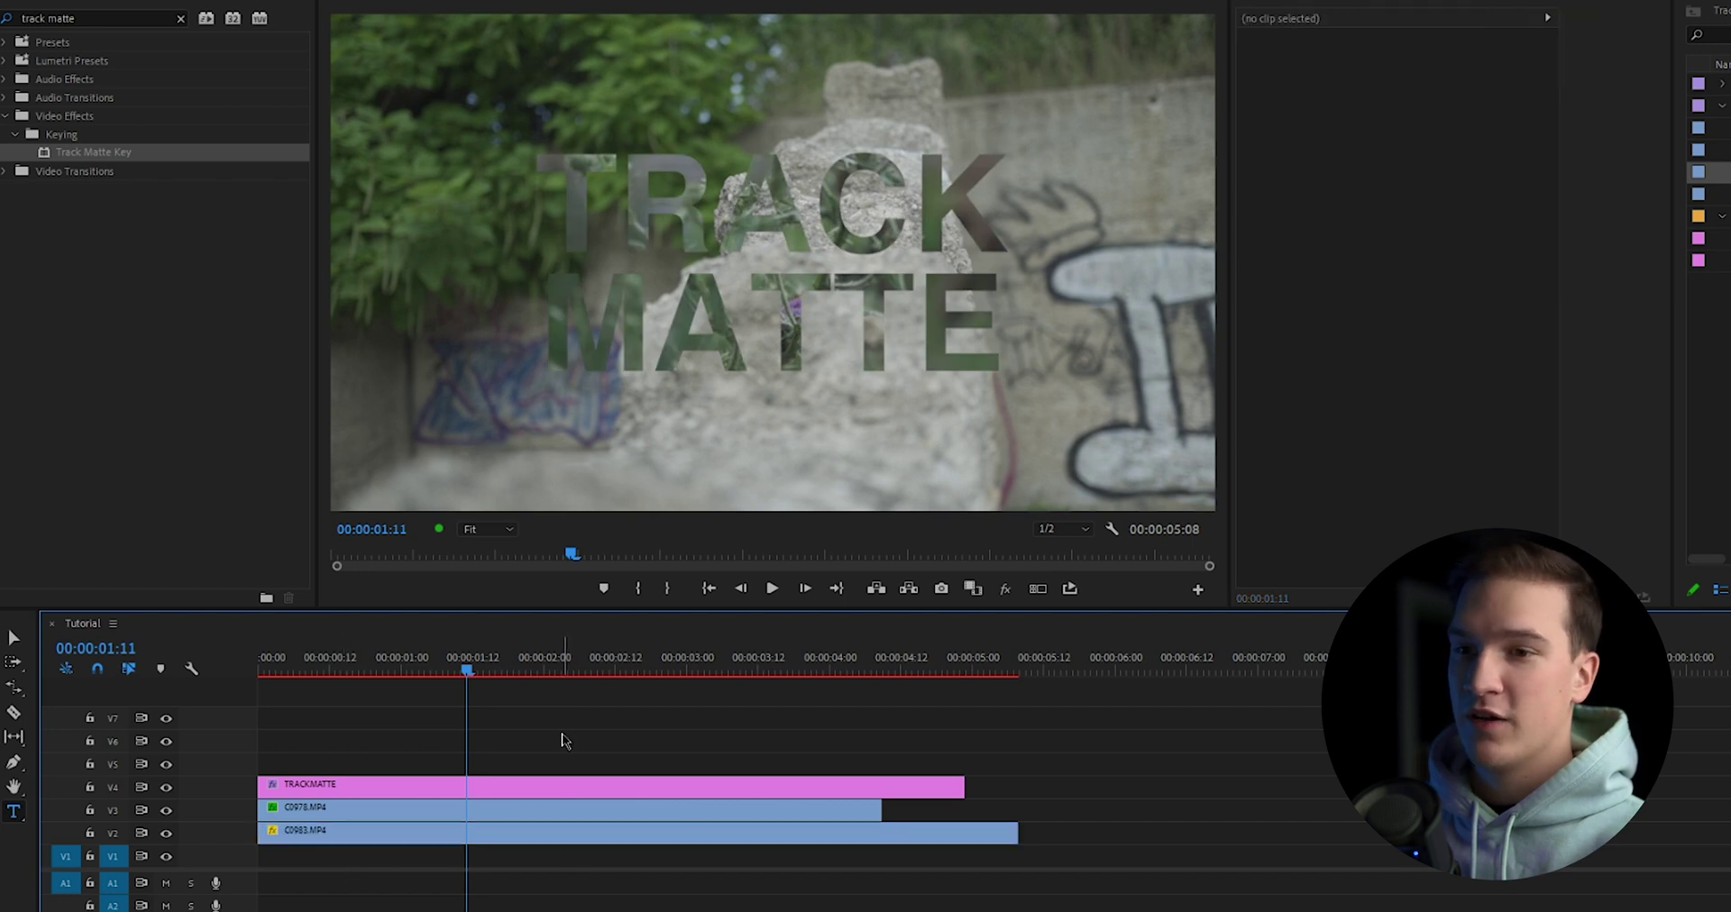
# - Uncheck Reverse on C0978.MP4's Track Matte Key so footage fills the TRACK MATTE letters
pyautogui.click(526, 814)
pyautogui.click(1399, 386)
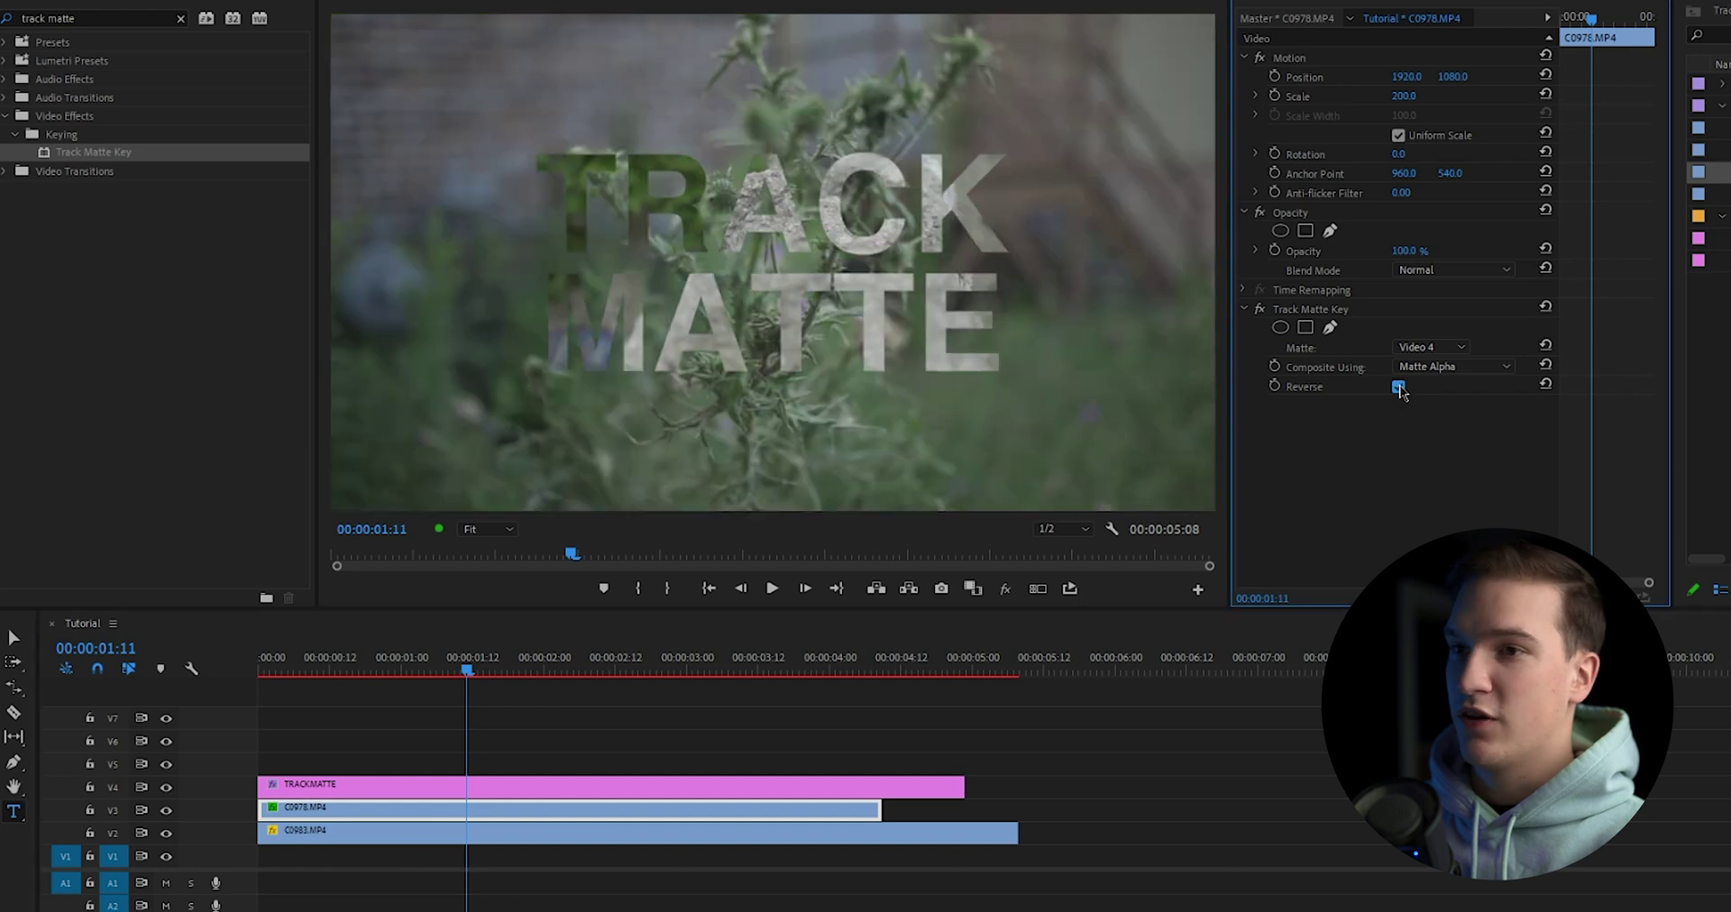
pyautogui.click(727, 726)
pyautogui.click(388, 811)
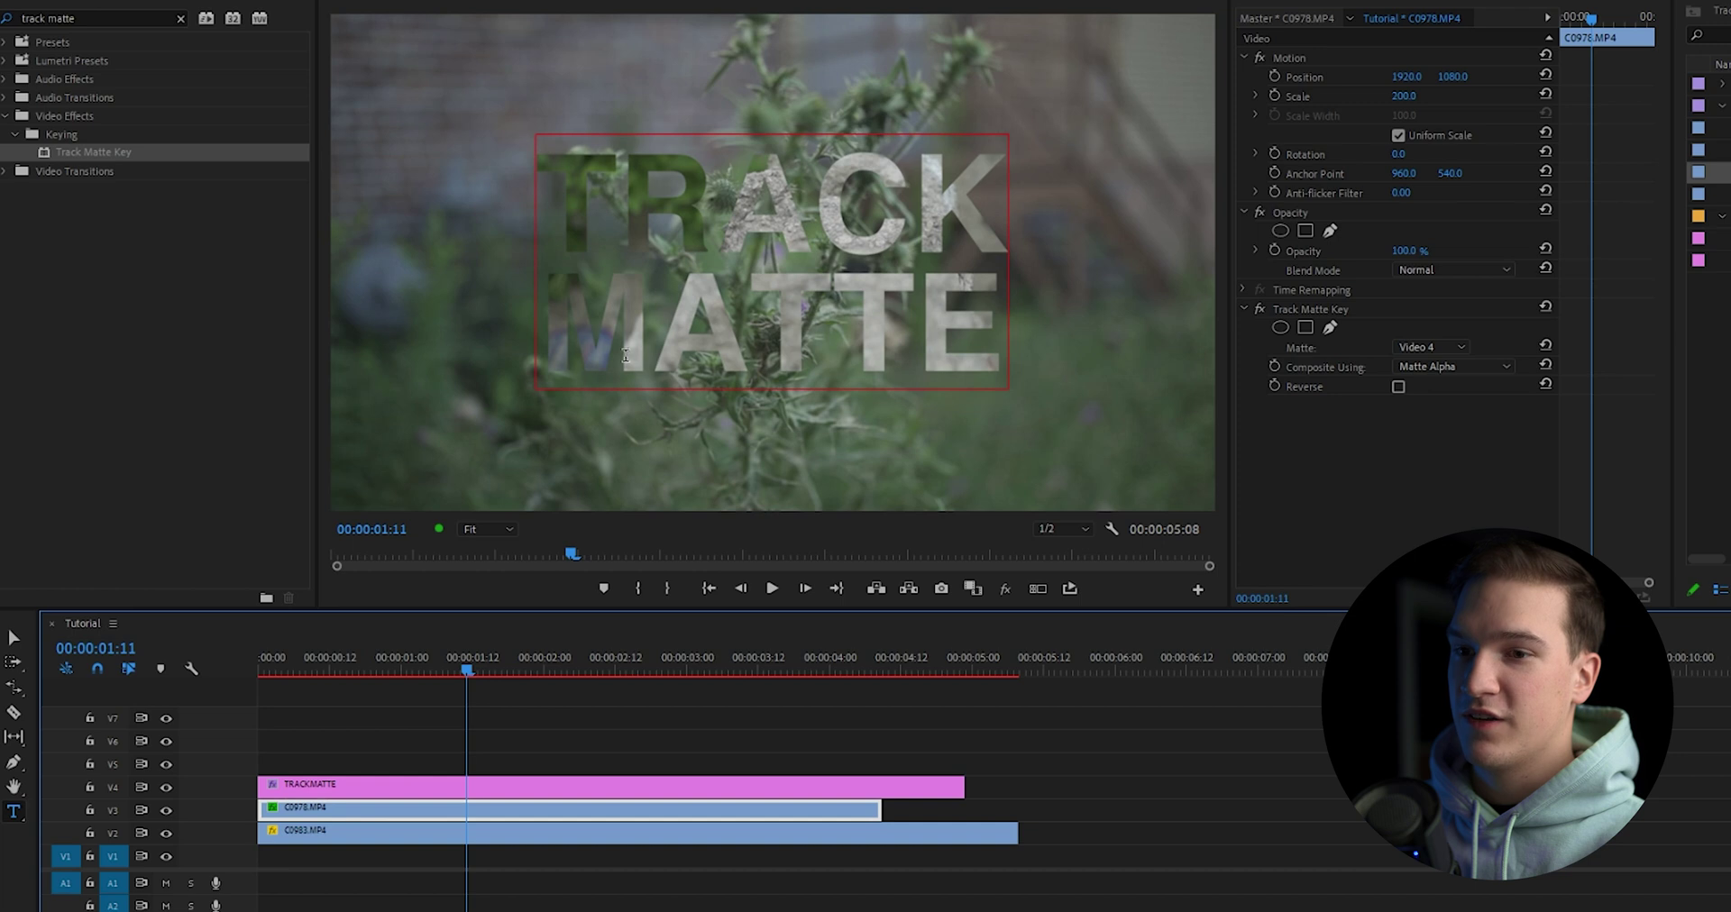
pyautogui.click(403, 834)
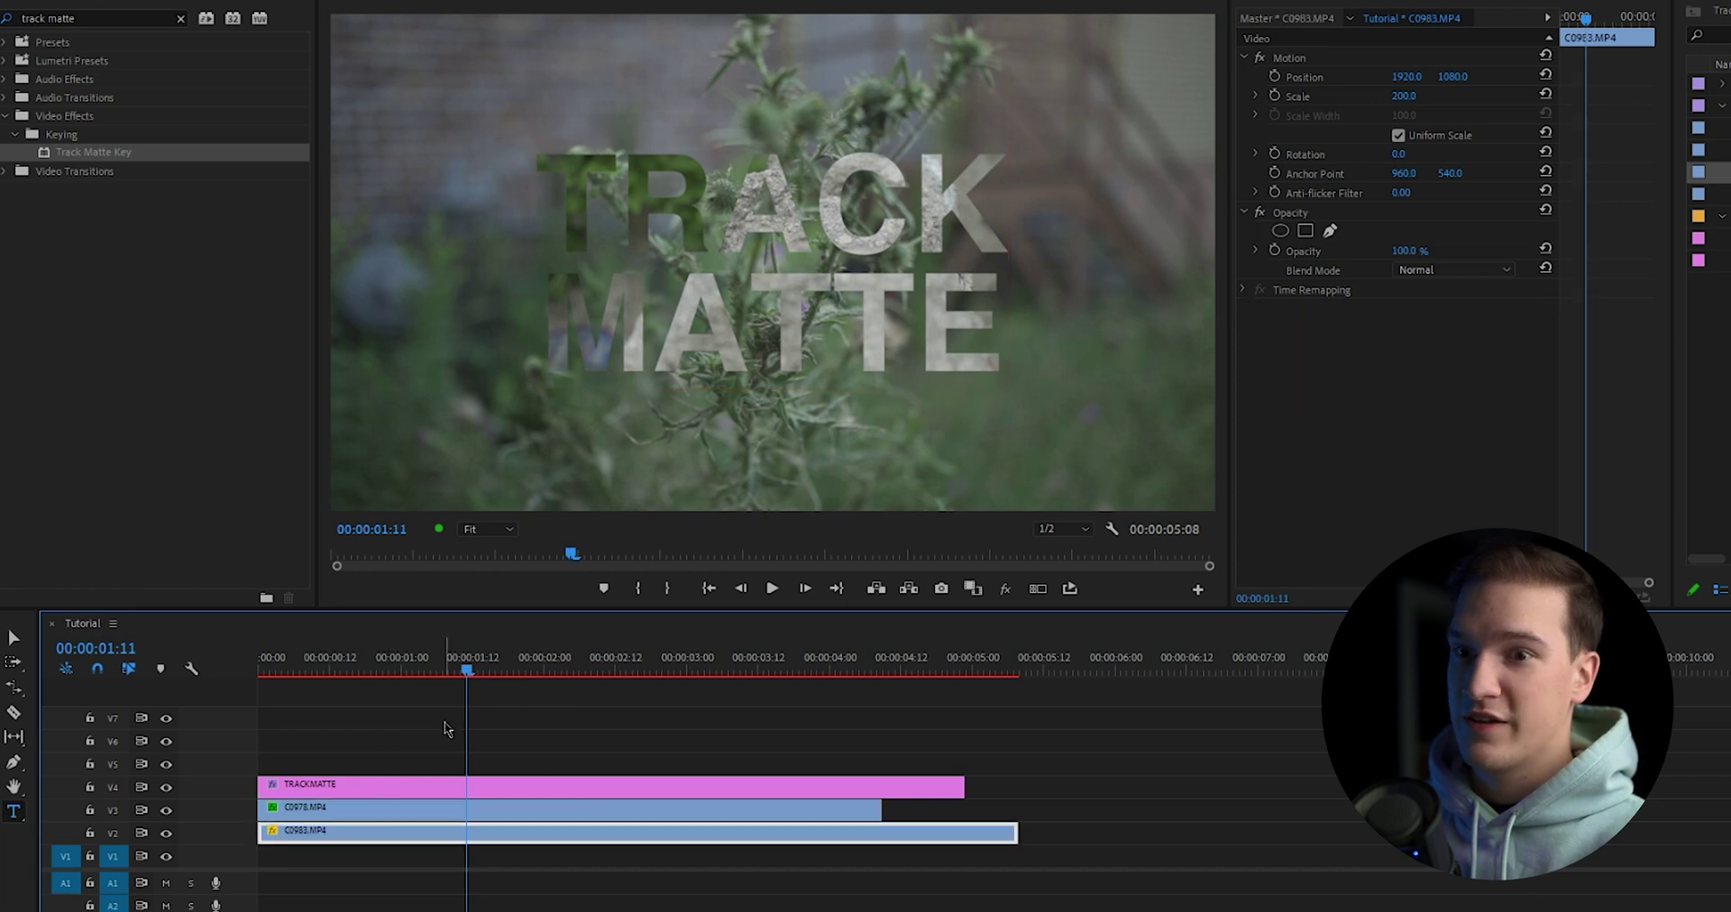
pyautogui.click(369, 744)
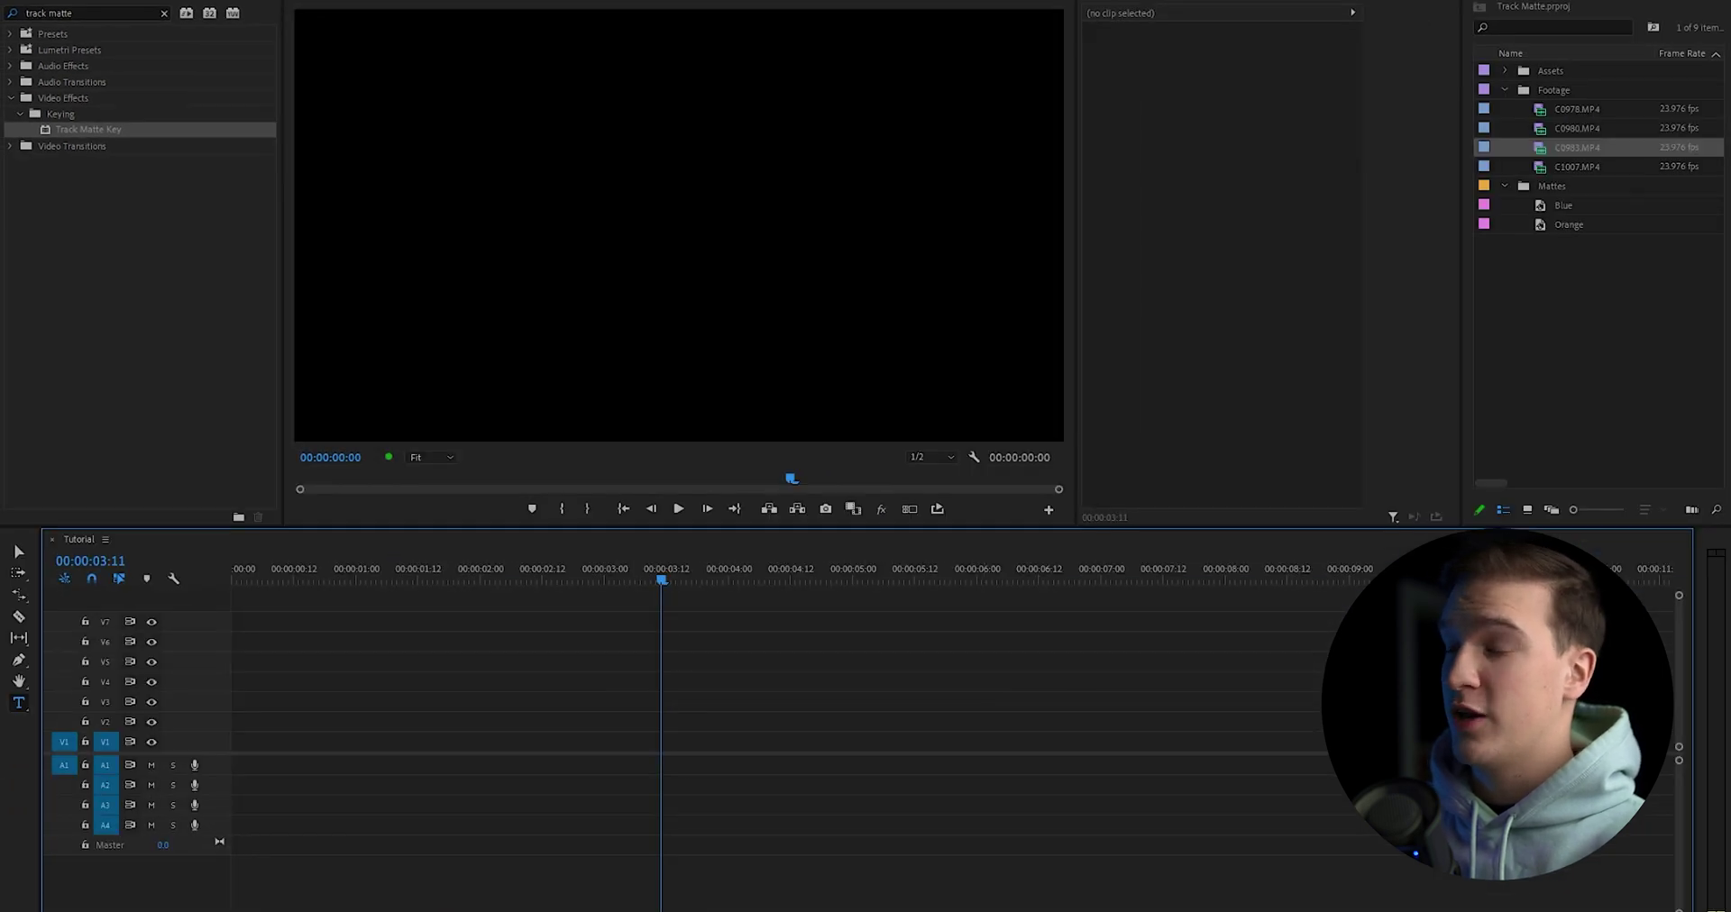
# - Place C1007.MP4 on V2 and apply the Luma Key effect found by searching 'luma k'
pyautogui.click(1585, 167)
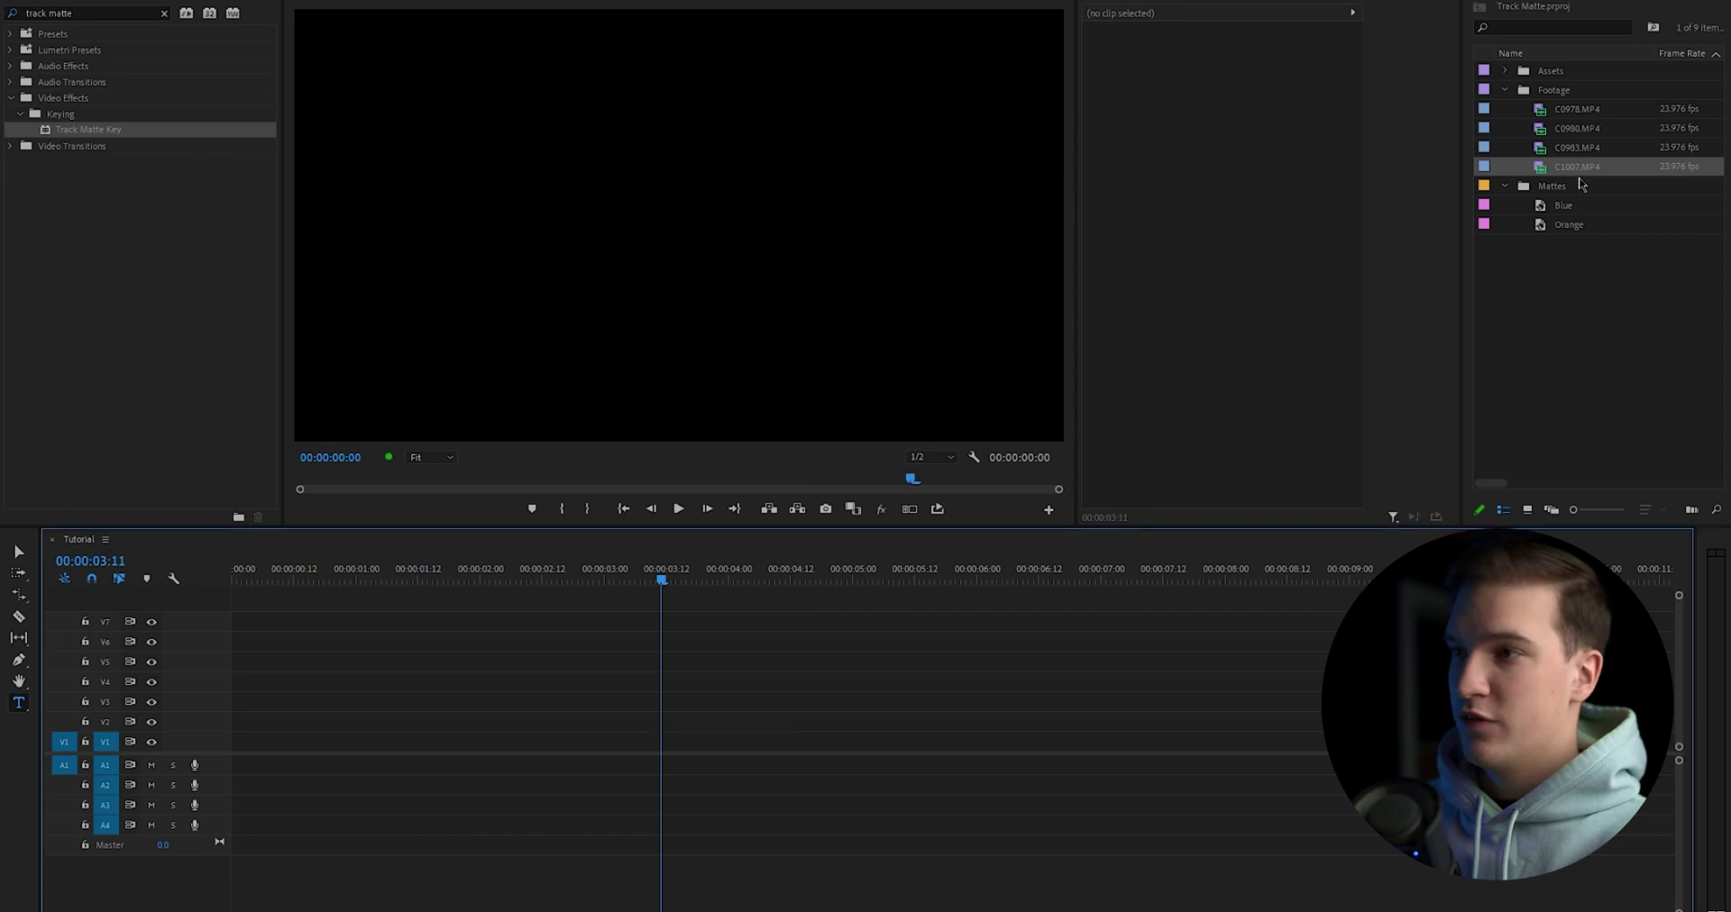
pyautogui.moveTo(1577, 168); pyautogui.dragTo(243, 721)
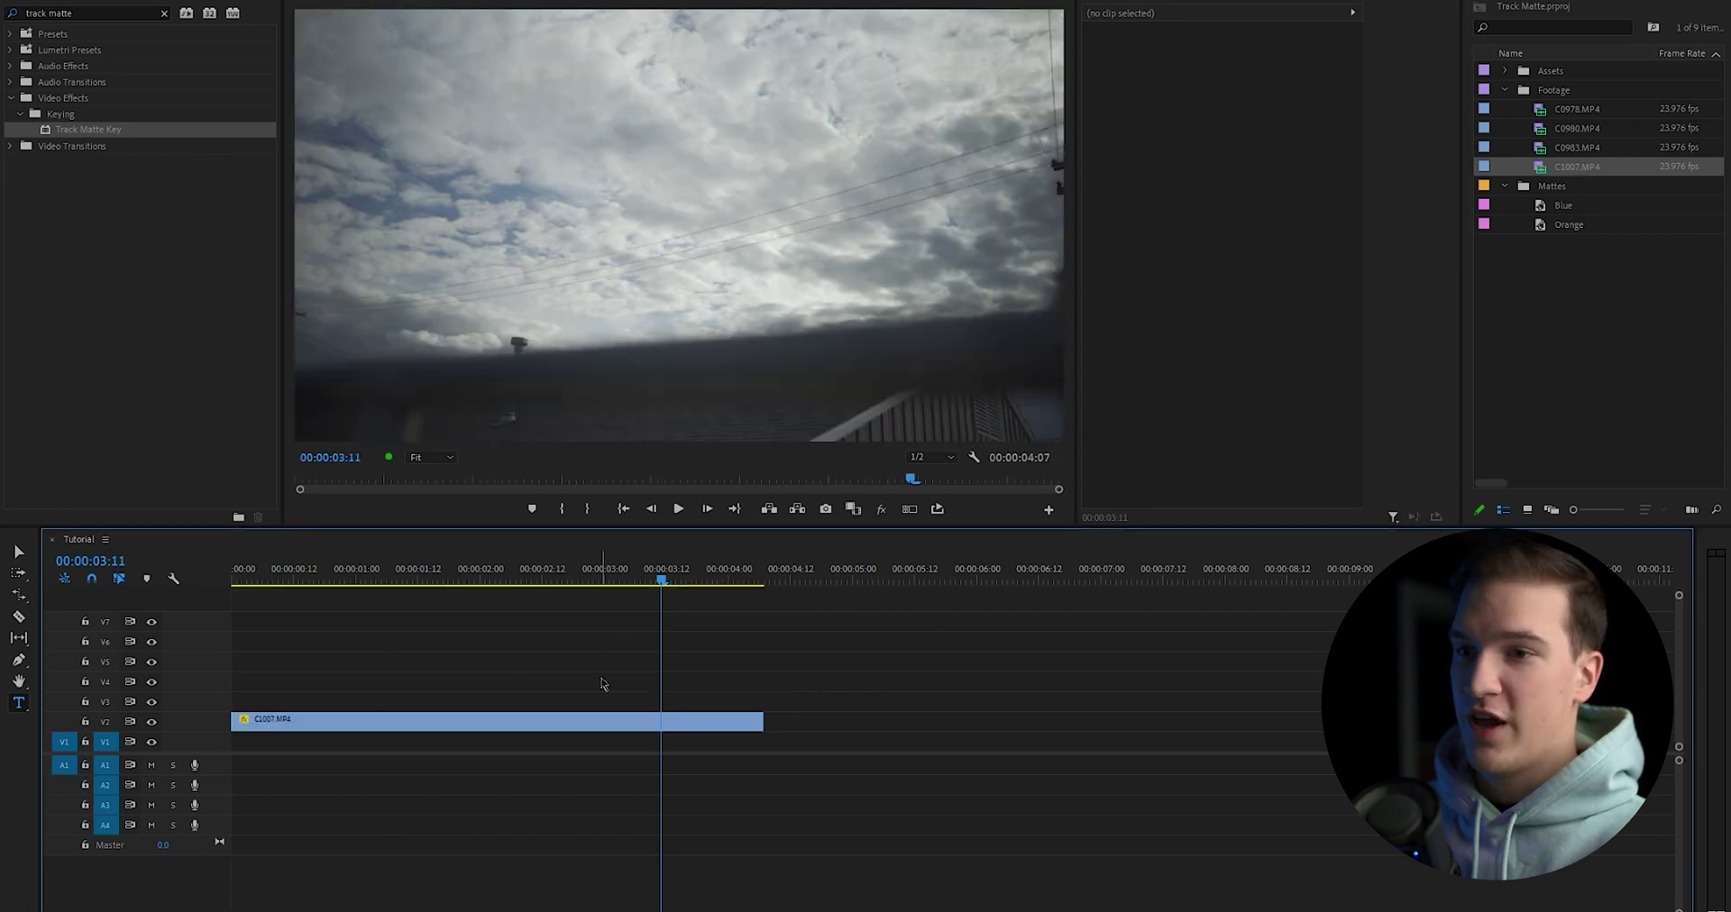
pyautogui.click(18, 13)
pyautogui.hotkey('ctrl', 'a')
pyautogui.press('BackSpace')
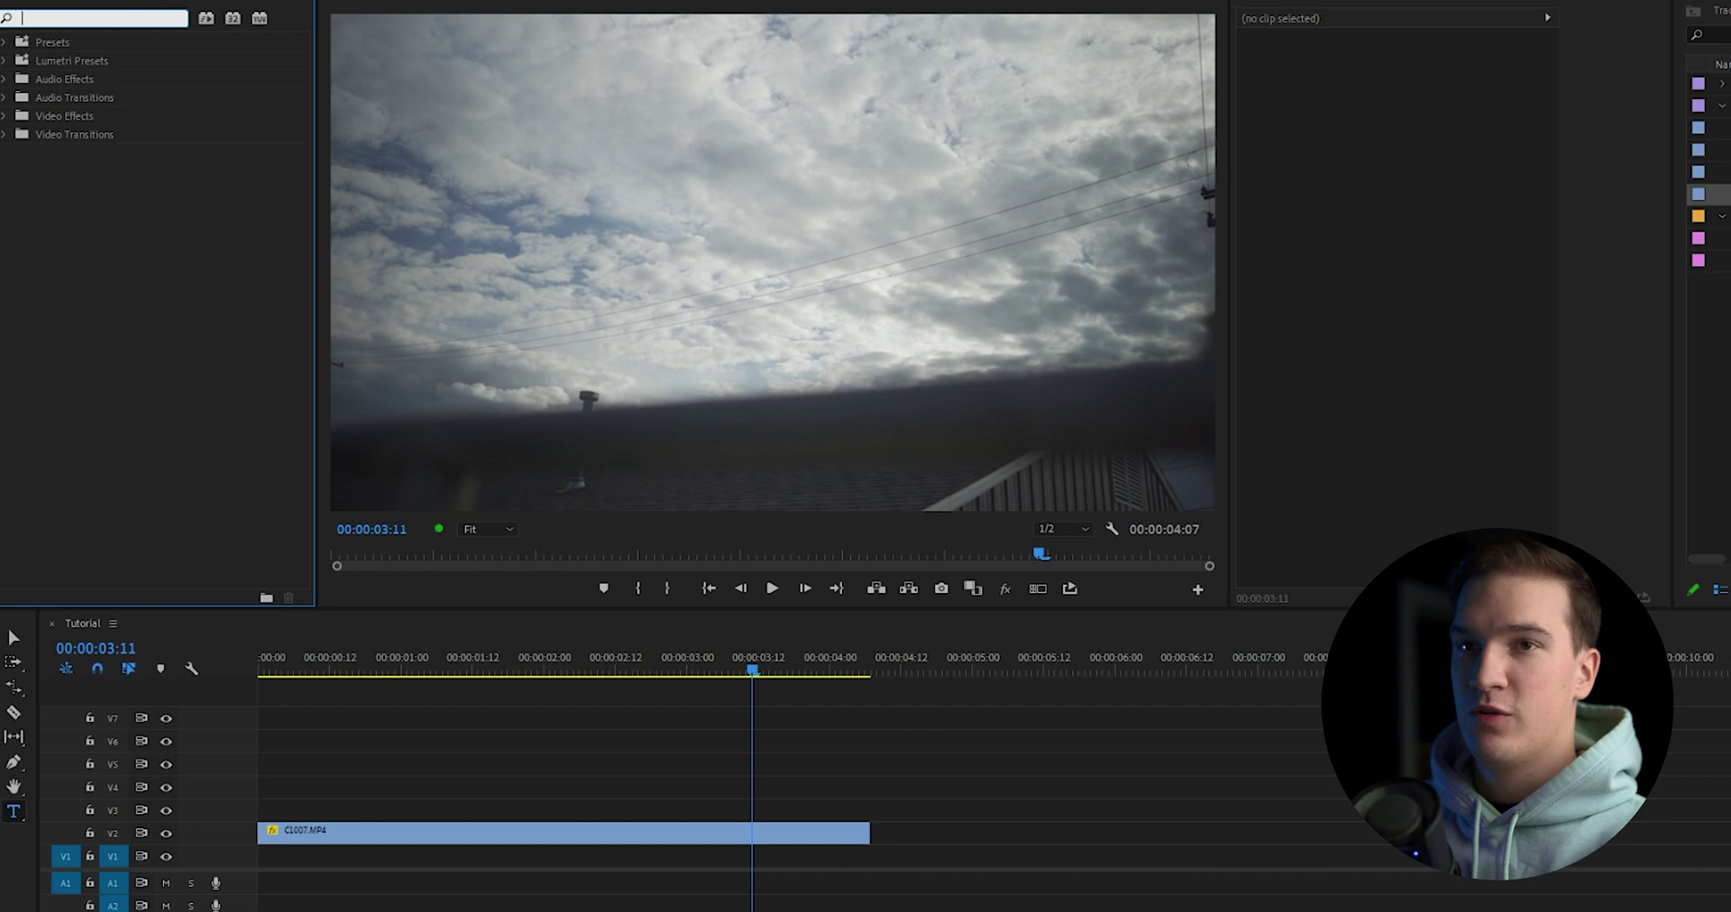
pyautogui.write('luma ke')
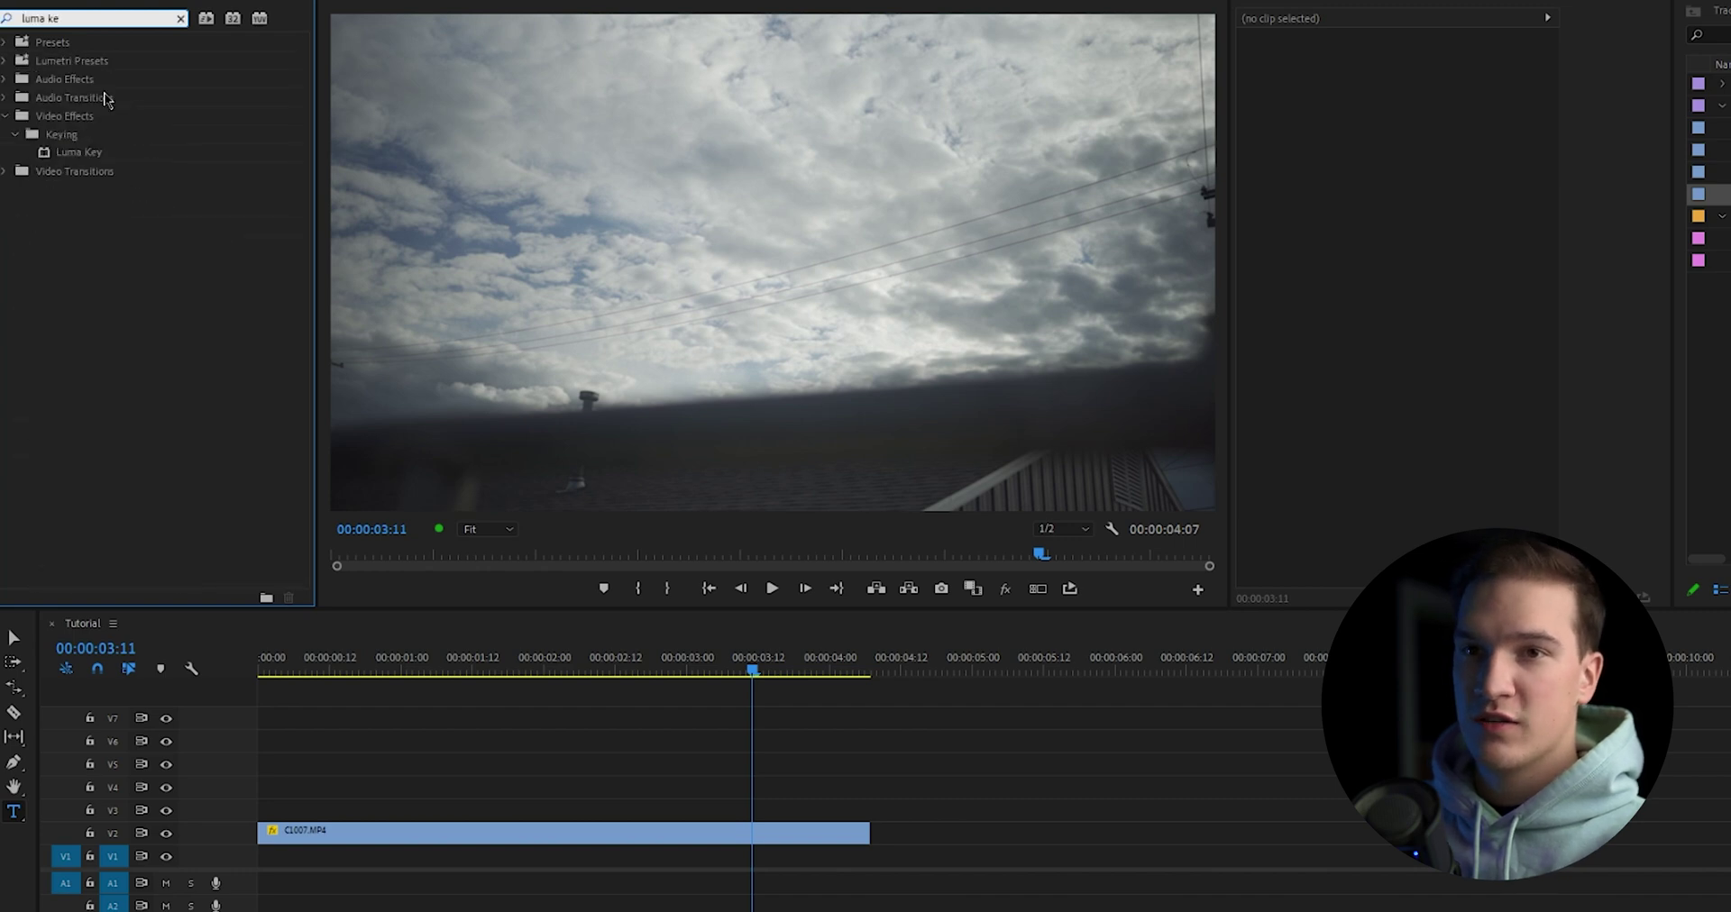
pyautogui.moveTo(79, 151); pyautogui.dragTo(441, 830)
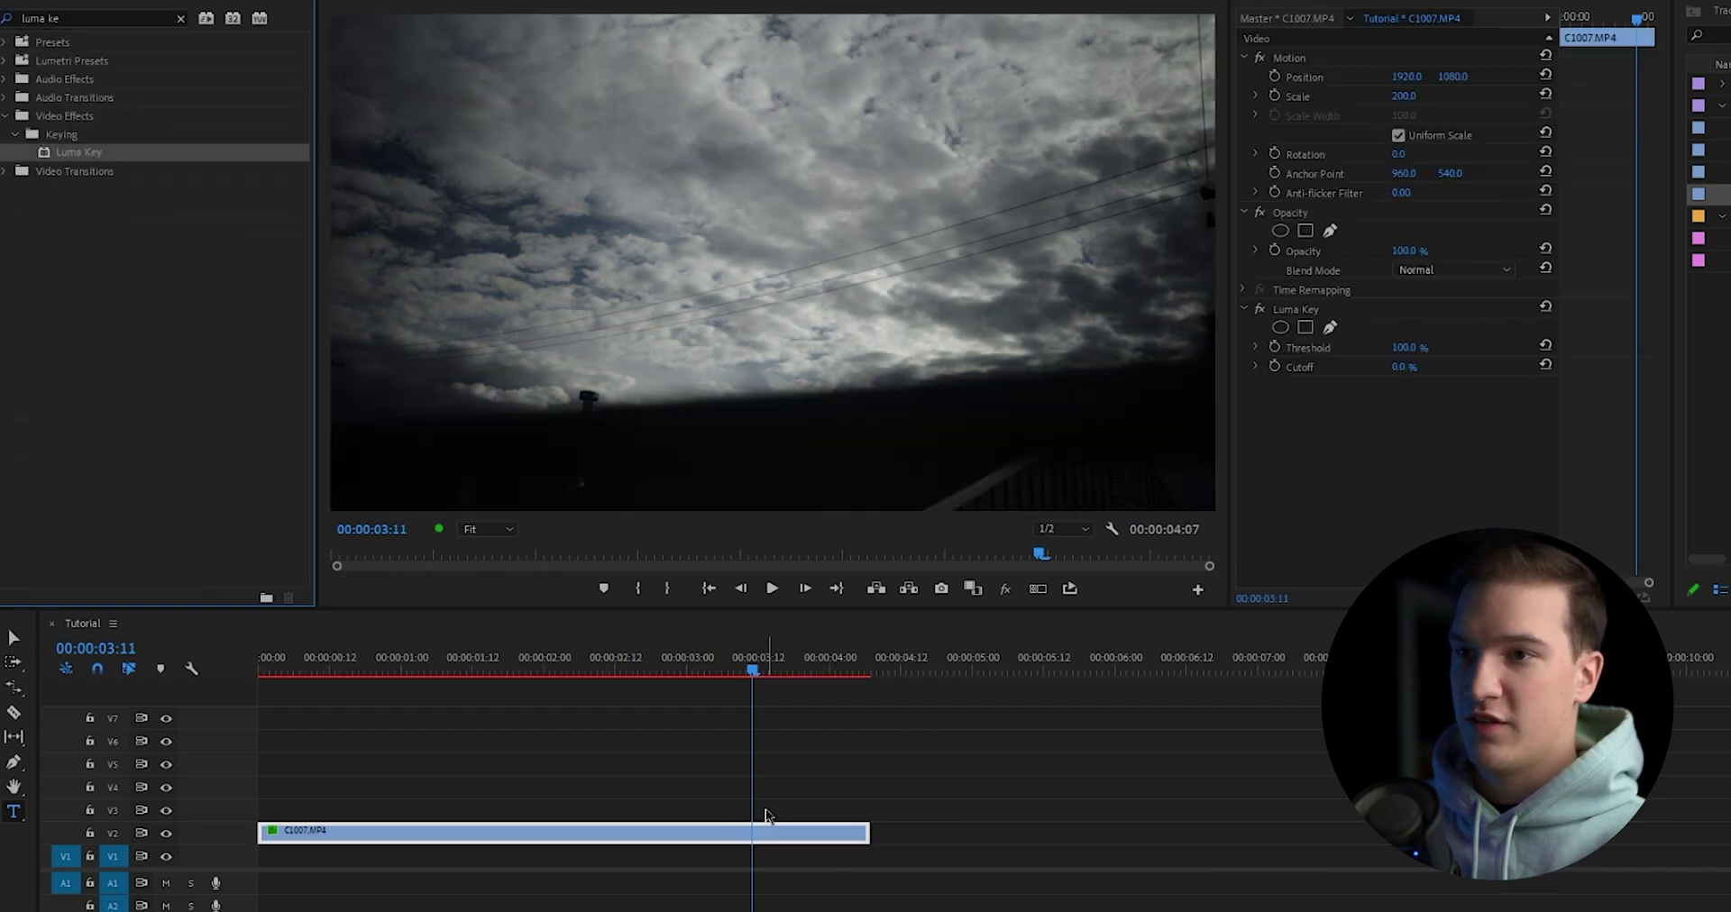
# - Raise the cloud clip's Luma Key Cutoff to 42% so only the clouds remain
pyautogui.click(801, 838)
pyautogui.moveTo(1408, 367); pyautogui.dragTo(1486, 367)
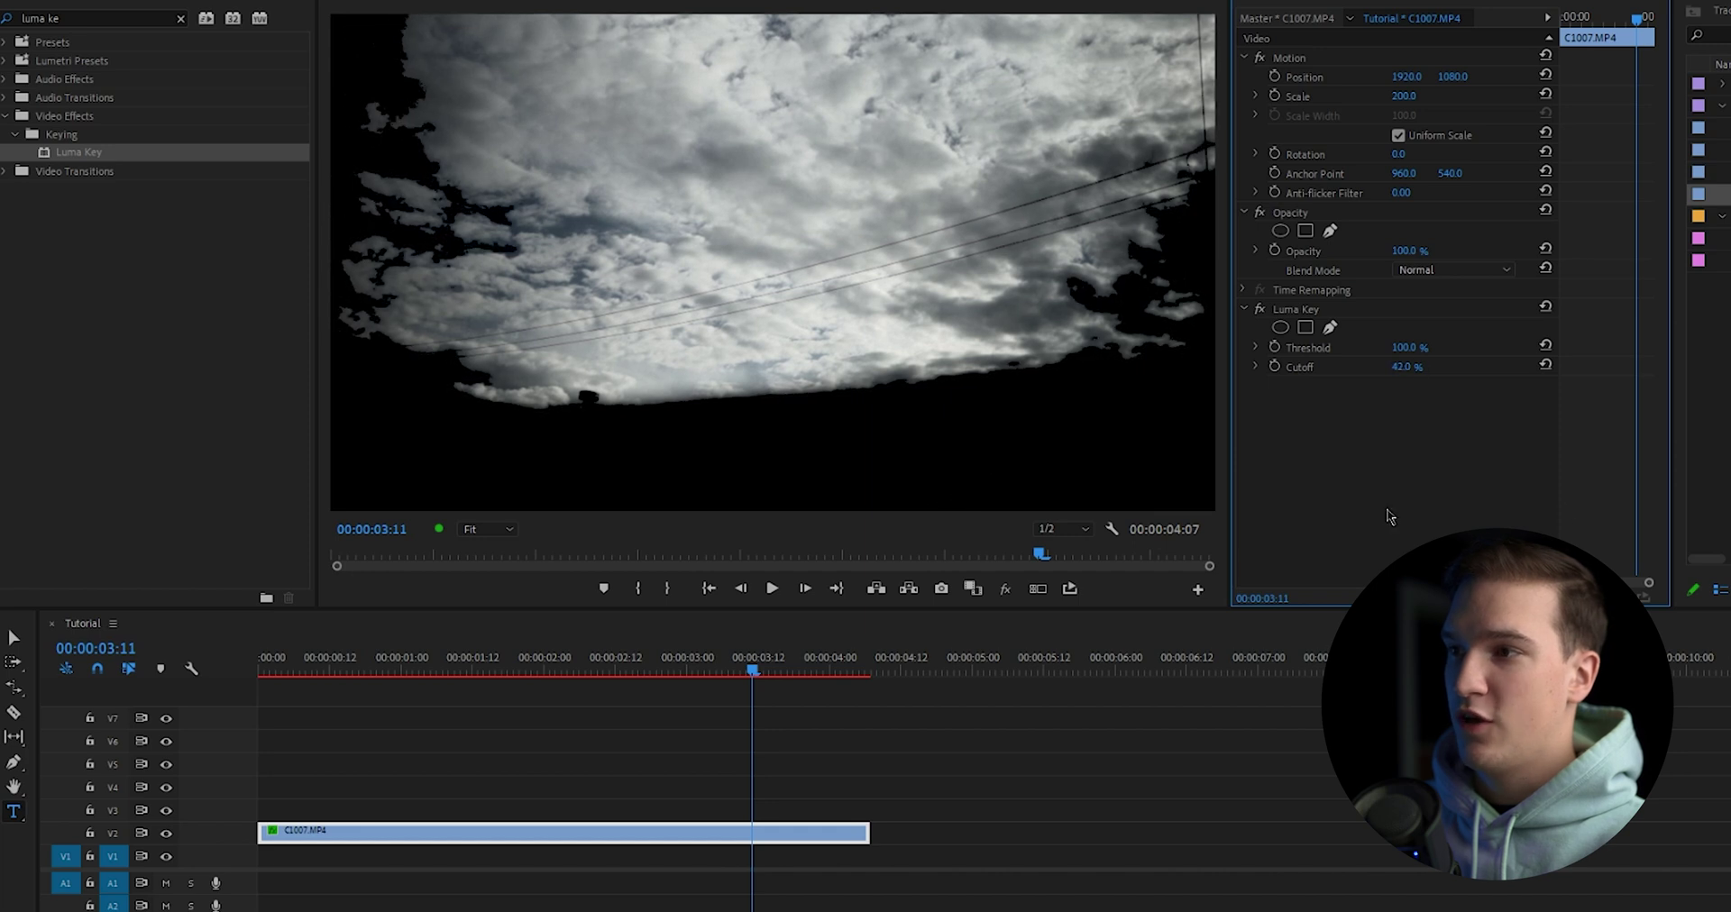
pyautogui.click(1443, 775)
pyautogui.click(1721, 337)
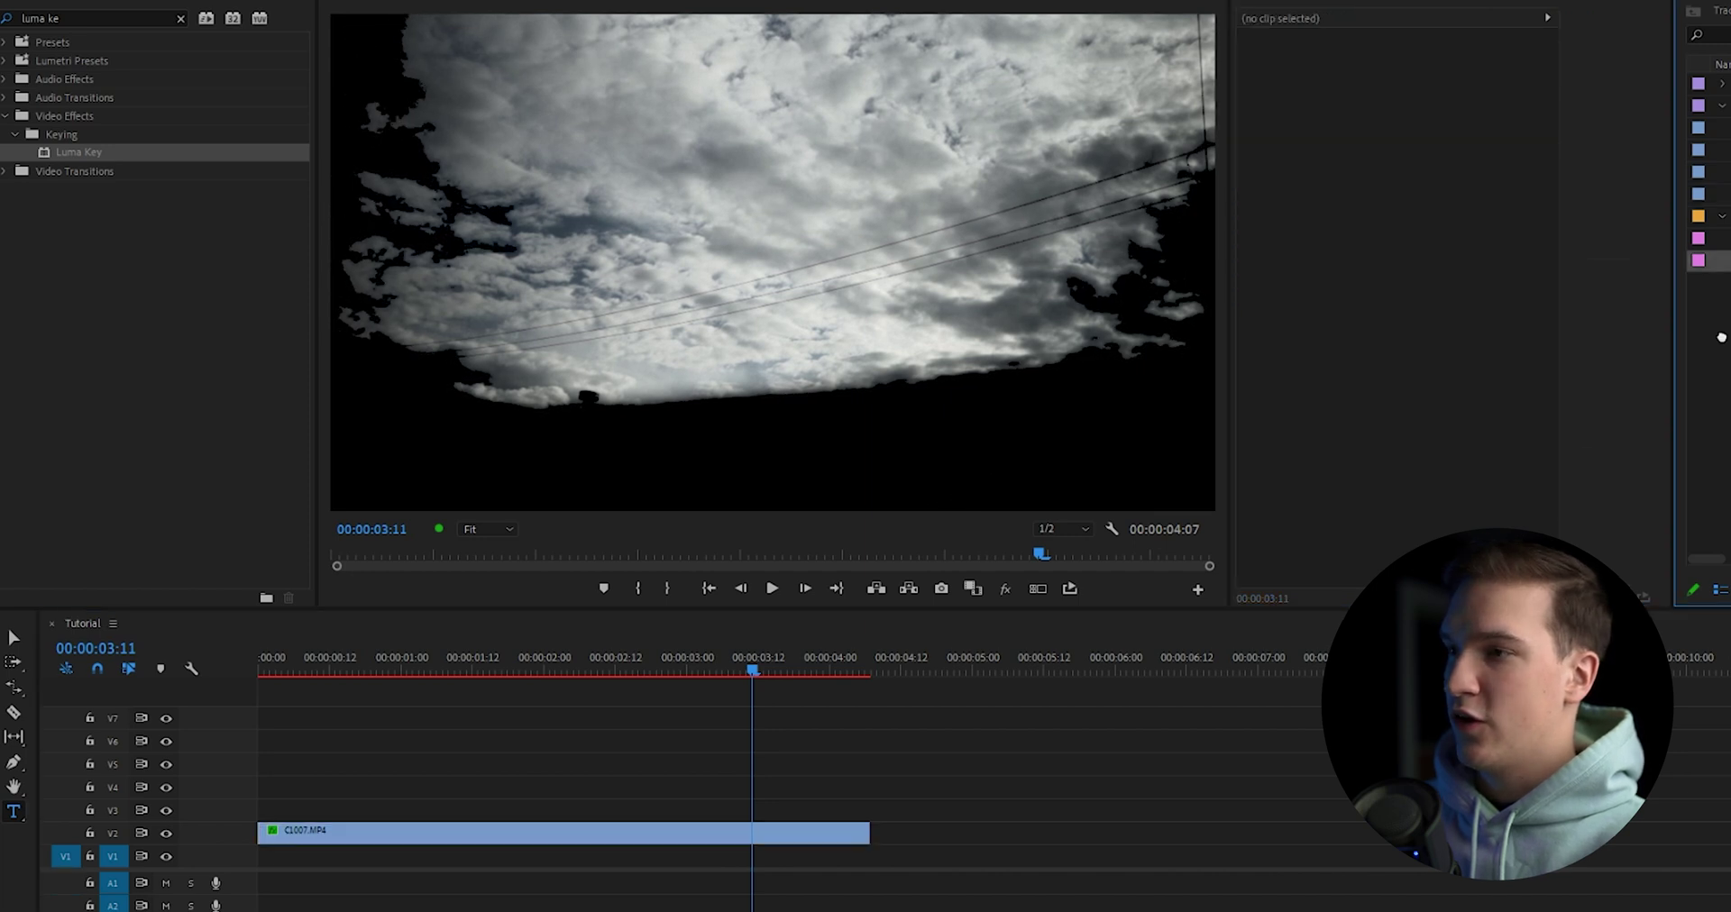
# - Place the Orange matte on V1 under the clouds and trim it to the cloud clip's end
pyautogui.moveTo(1123, 620); pyautogui.dragTo(271, 858)
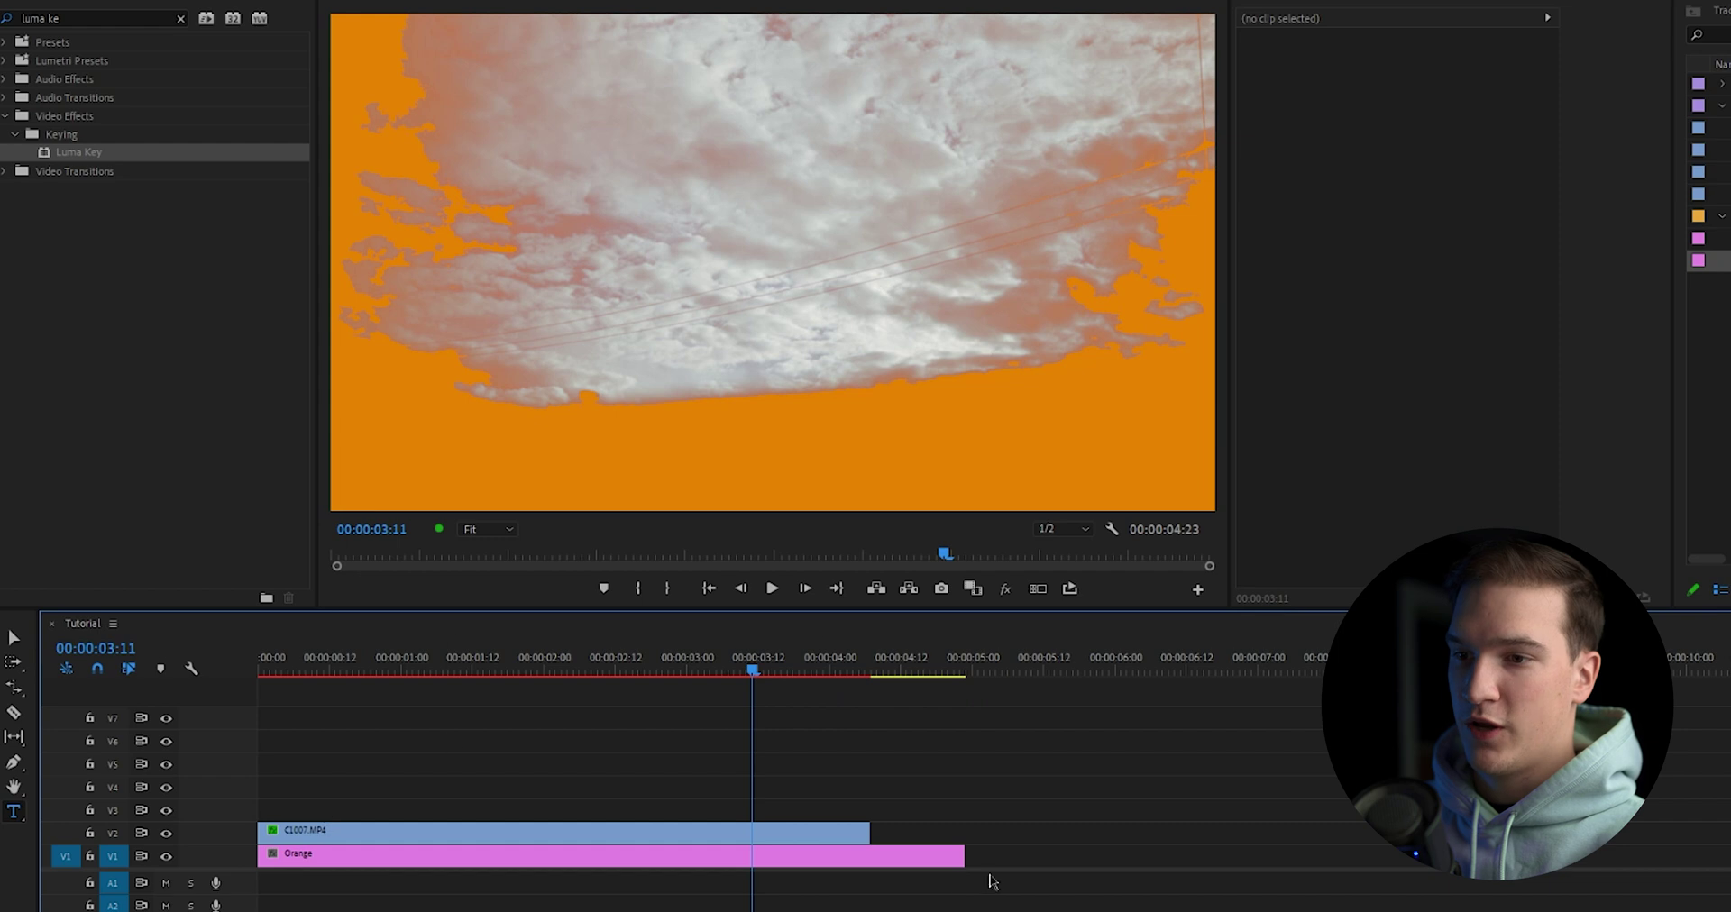
pyautogui.press('c')
pyautogui.click(871, 853)
pyautogui.press('v')
pyautogui.click(919, 857)
pyautogui.press('Delete')
# - Apply Track Matte Key to the Orange clip with Matte set to Video 2
pyautogui.hotkey('shift', '7')
pyautogui.write('tra')
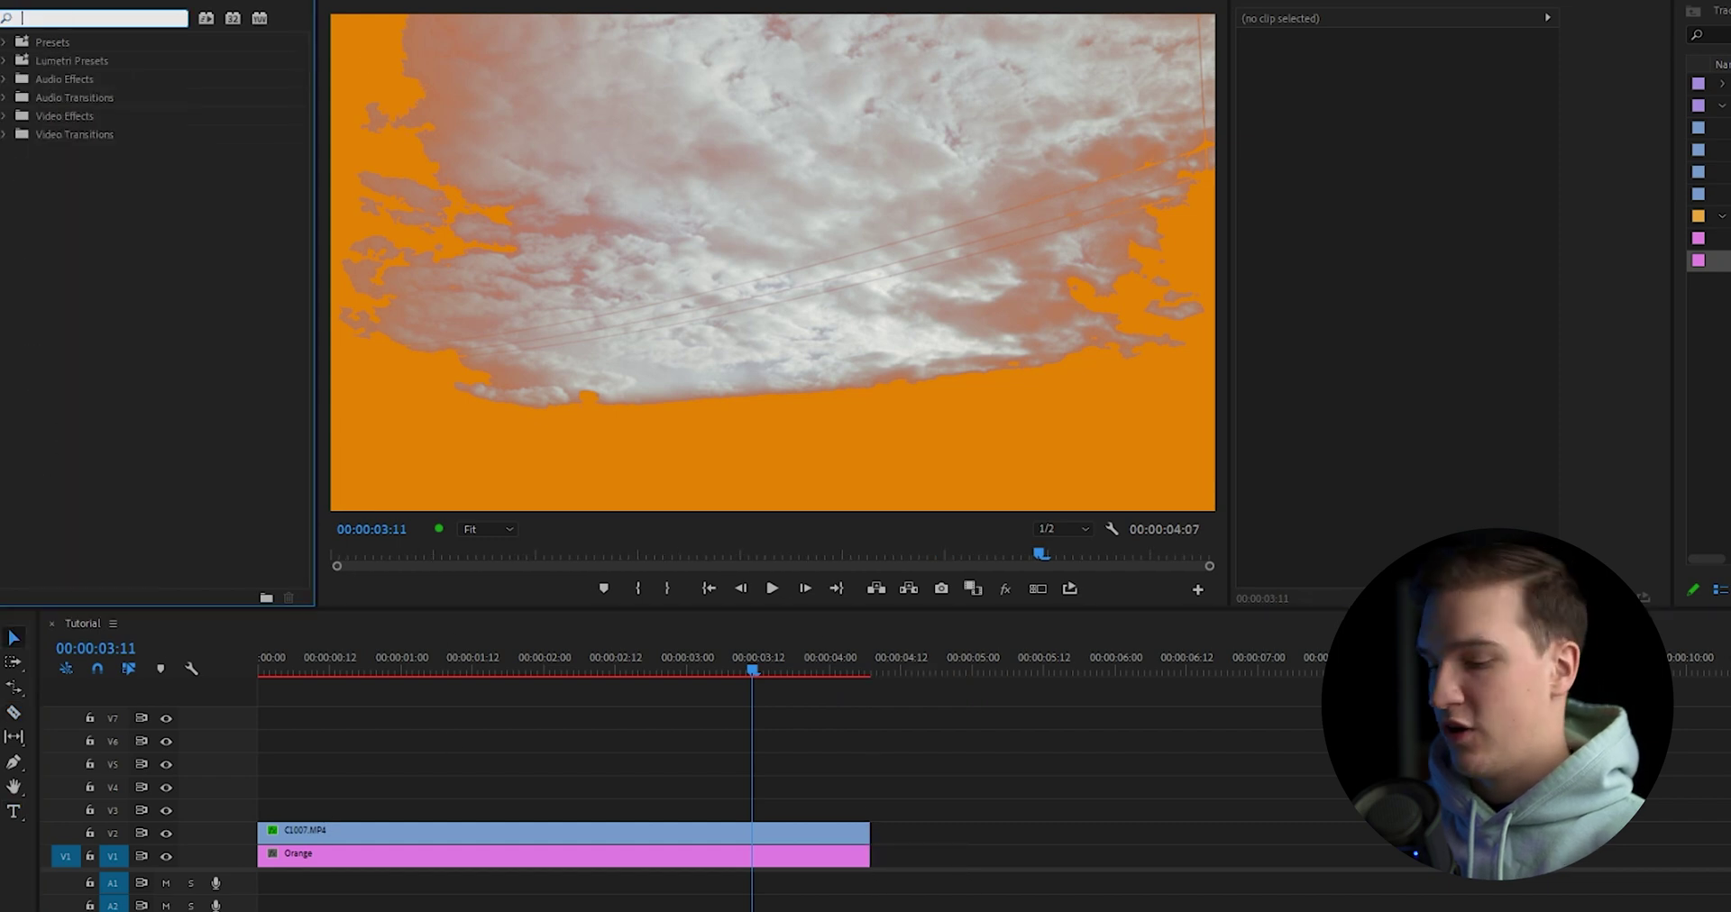
pyautogui.write('ck matte')
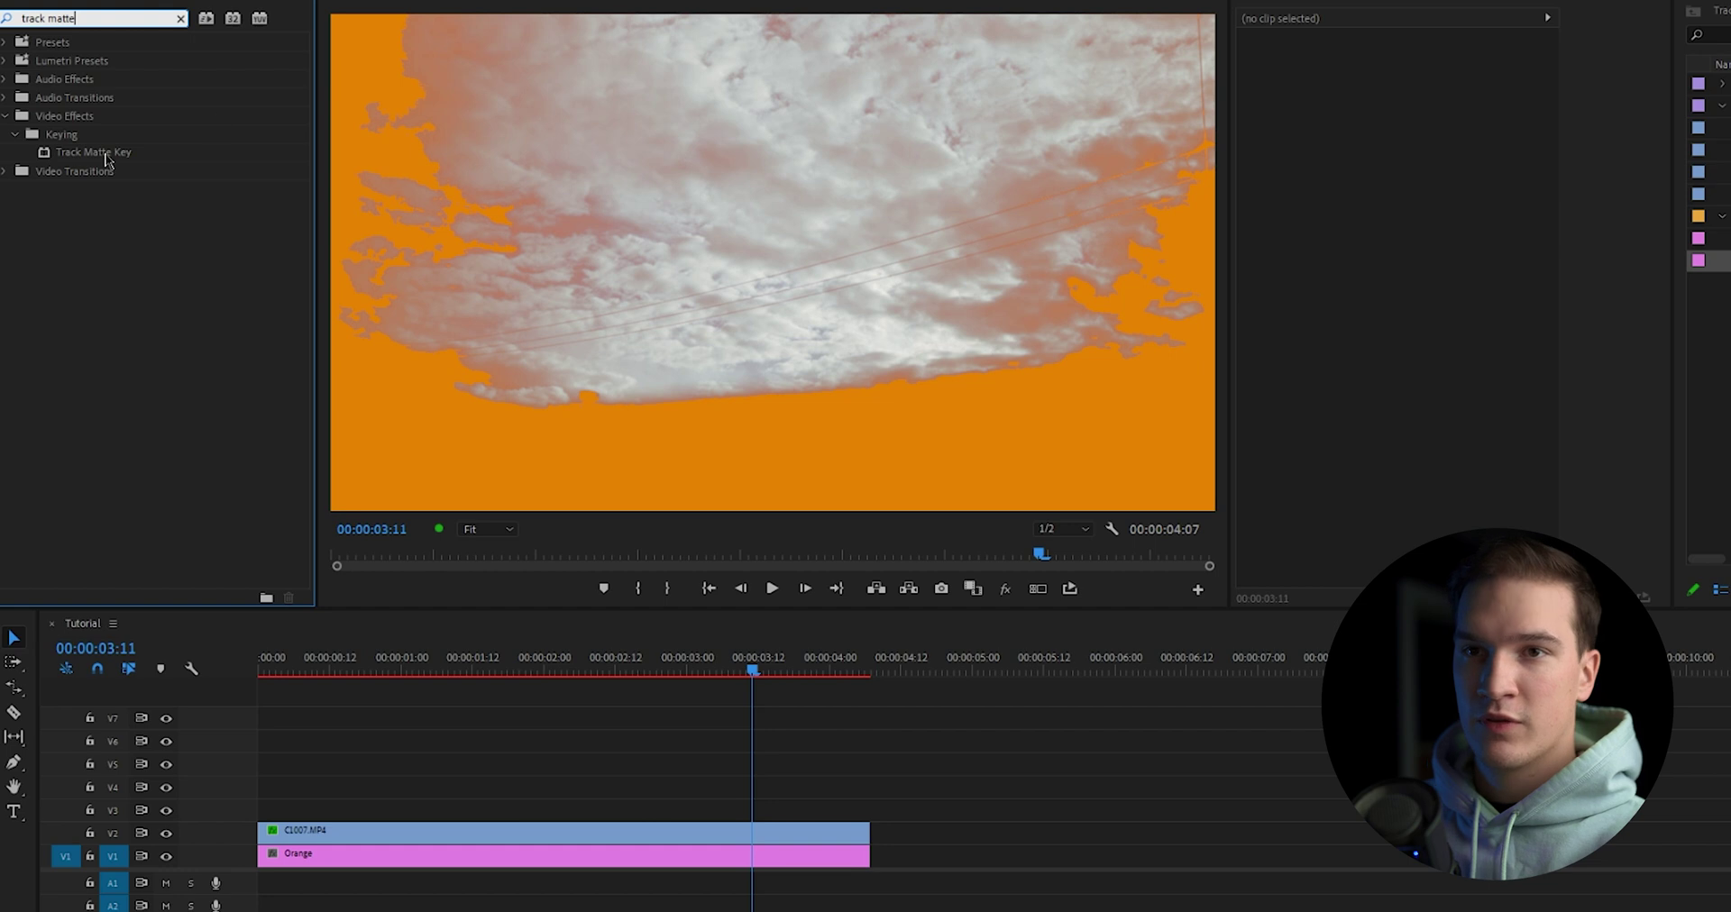
pyautogui.moveTo(105, 160); pyautogui.dragTo(365, 861)
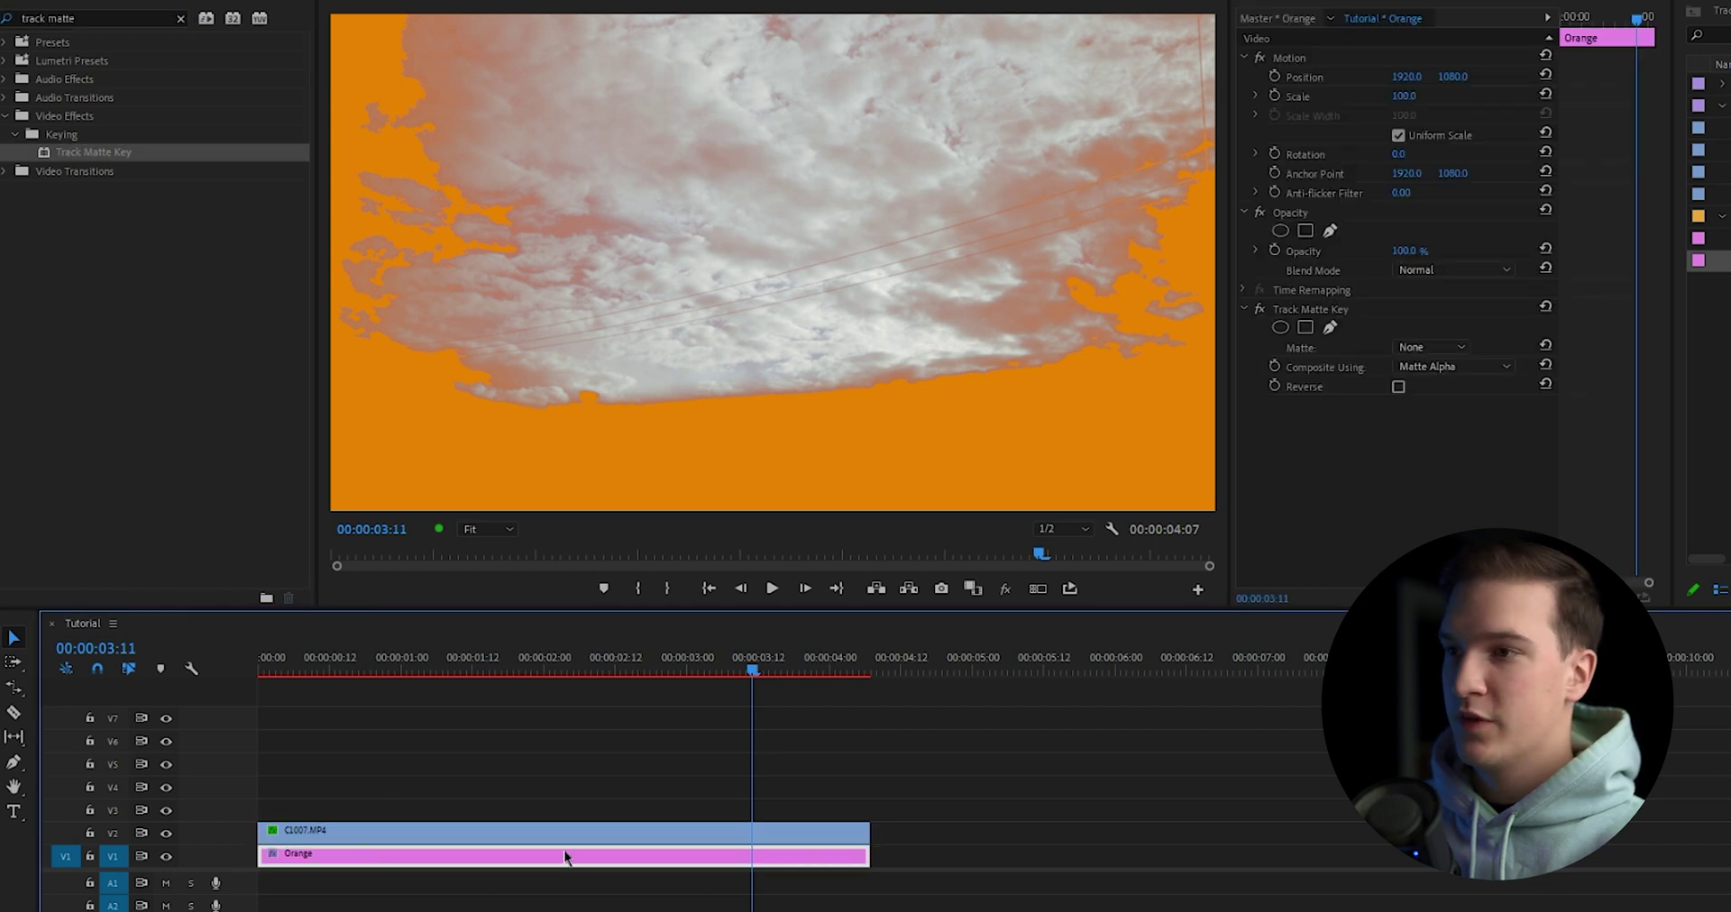
pyautogui.click(1429, 348)
pyautogui.click(1433, 491)
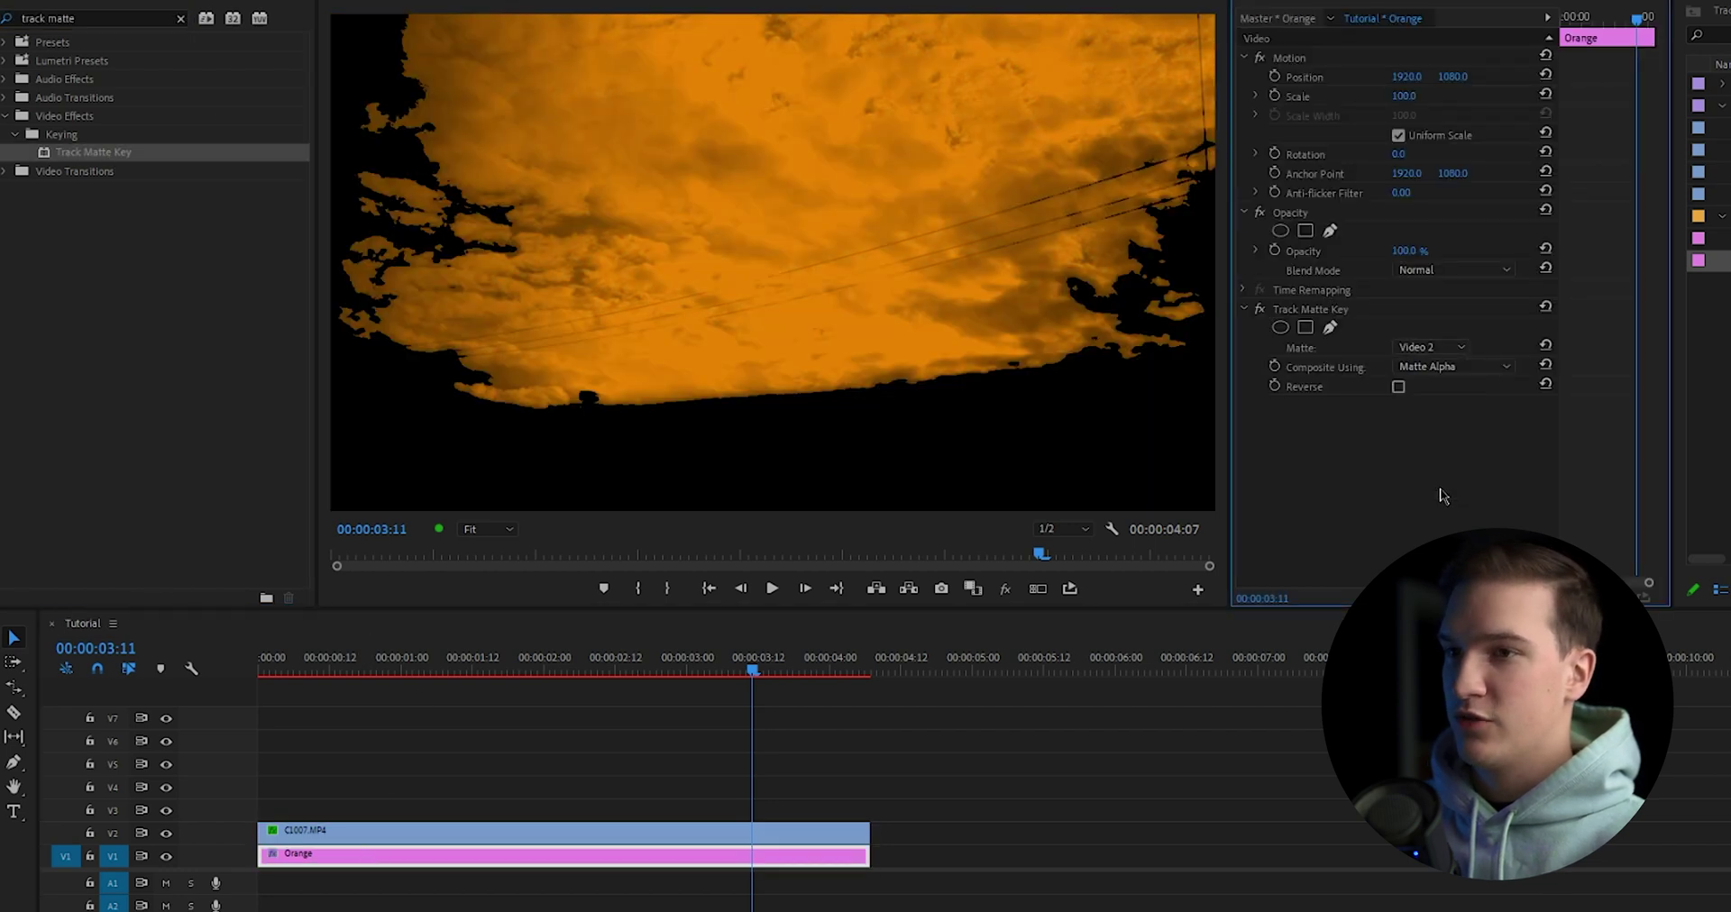
pyautogui.click(417, 791)
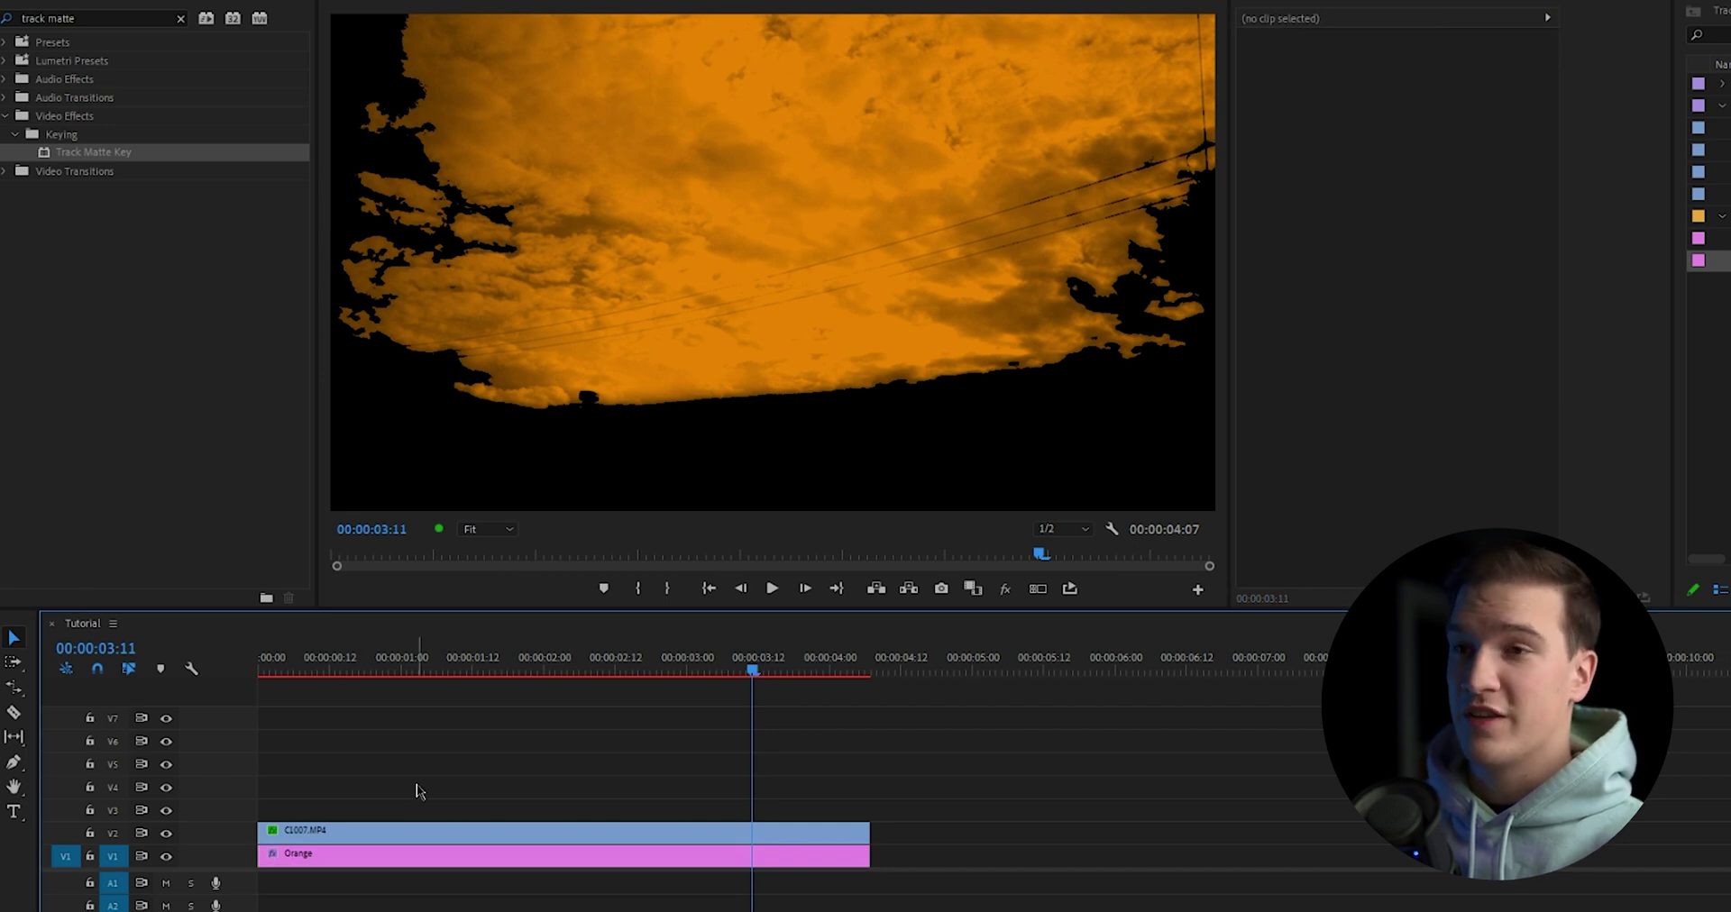
# - Try Reverse on the Orange matte, turn it back off, and lower the clouds' luma threshold to 42%
pyautogui.click(367, 862)
pyautogui.click(1399, 387)
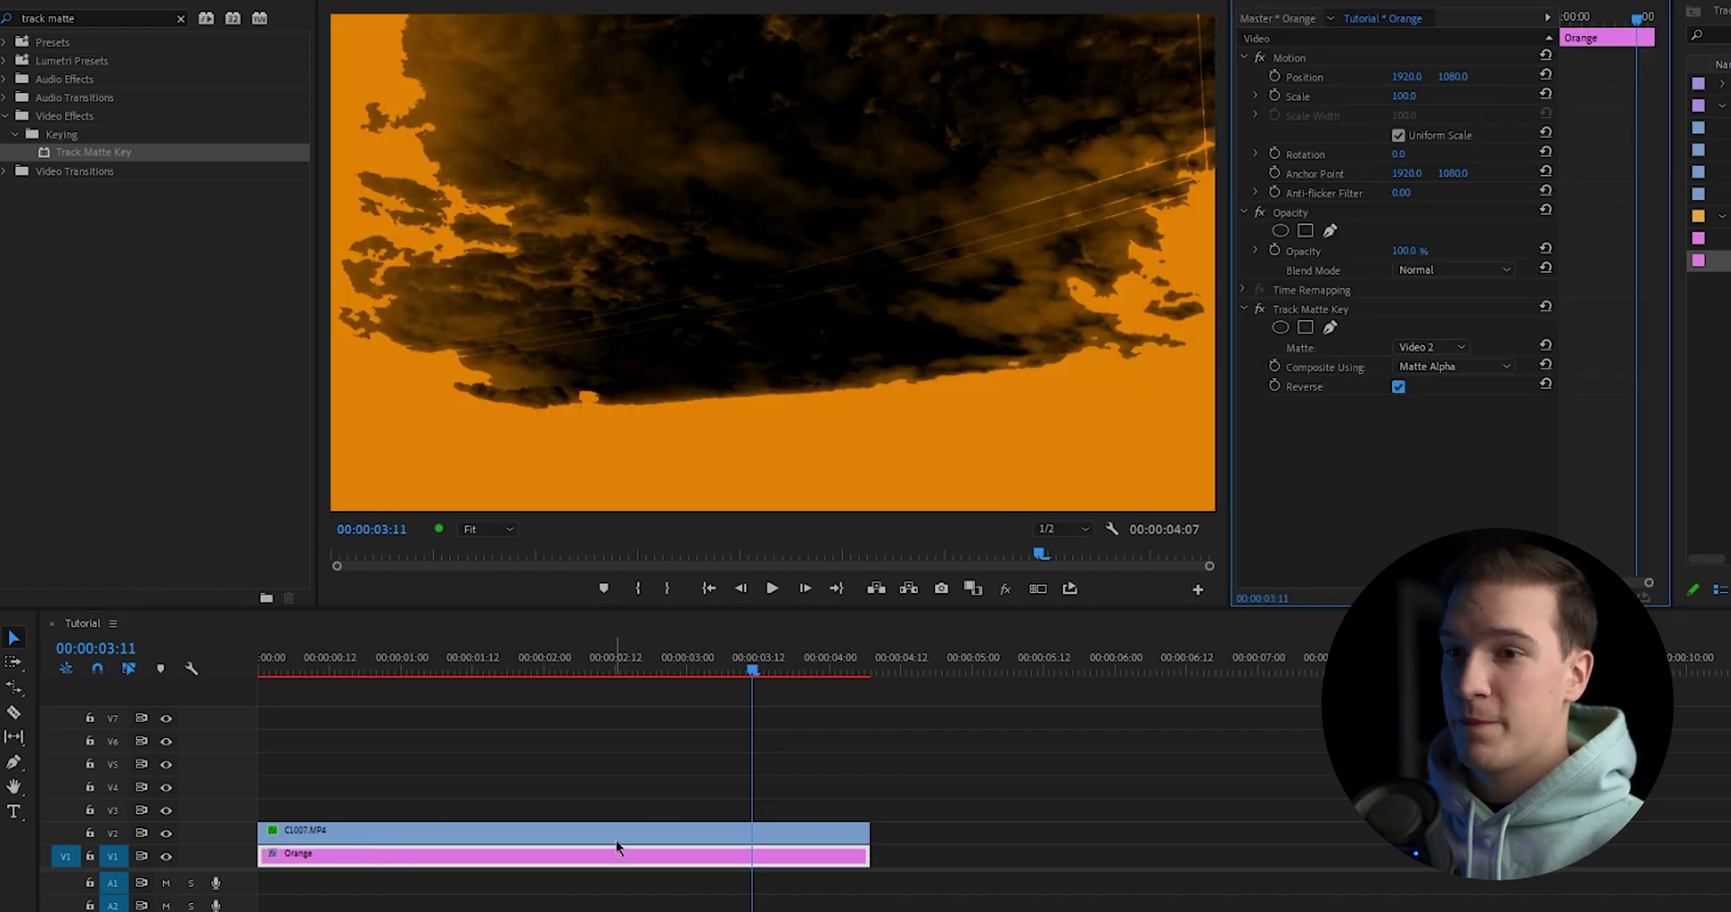
pyautogui.click(1035, 827)
pyautogui.click(781, 837)
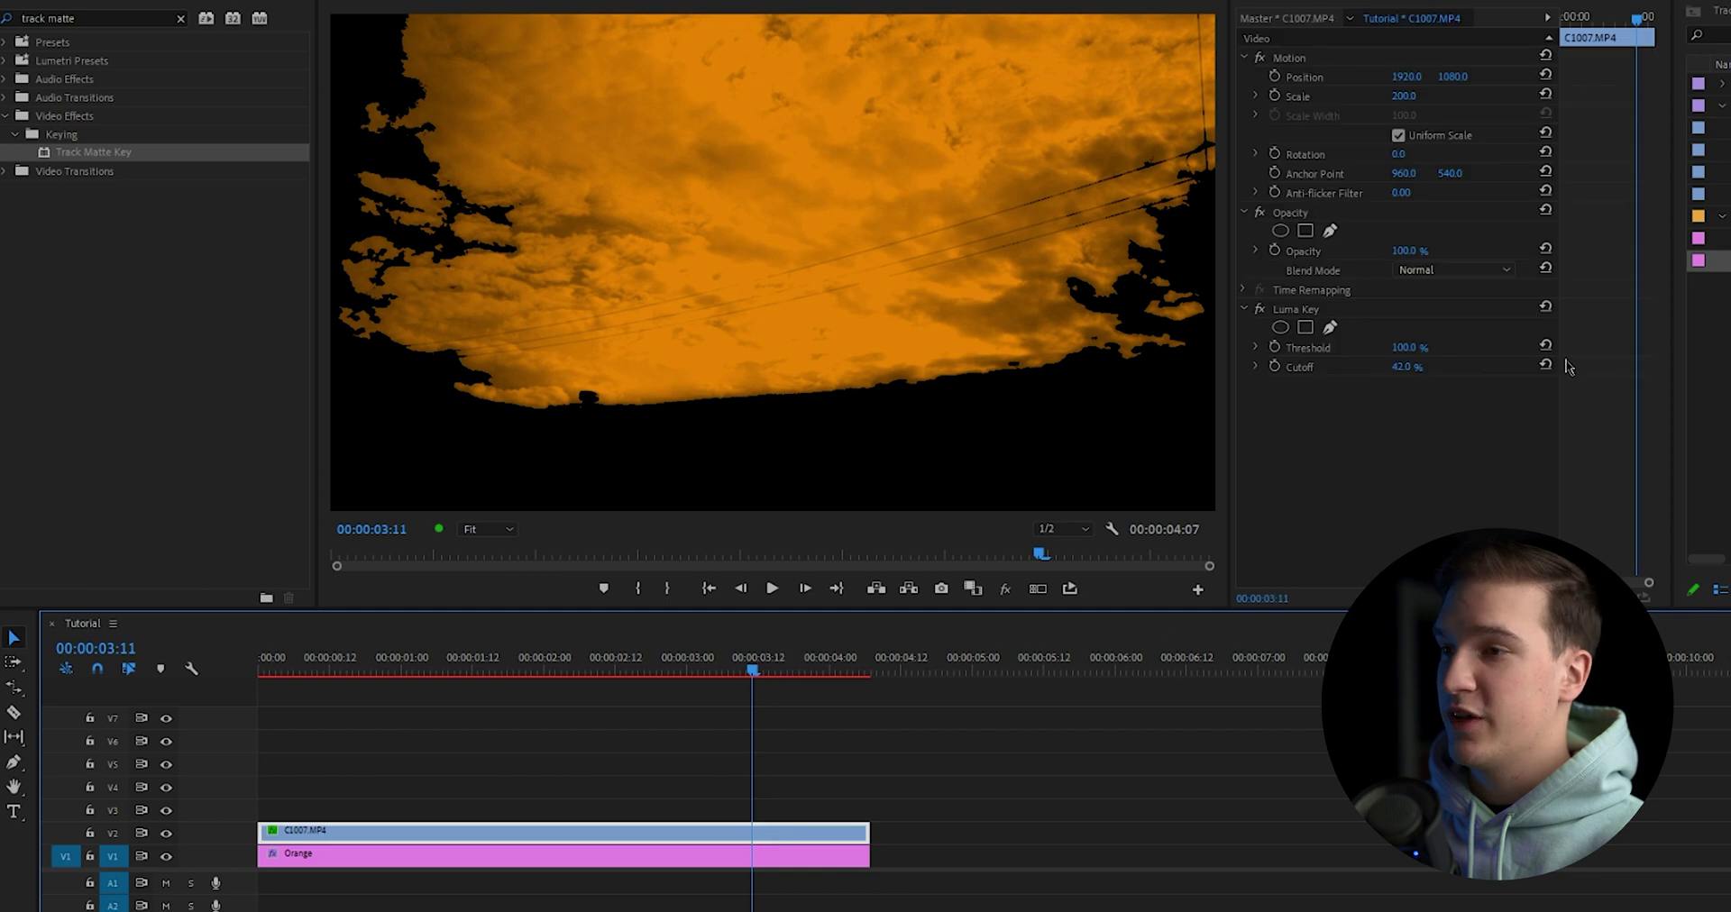
pyautogui.moveTo(1403, 347); pyautogui.dragTo(1366, 347)
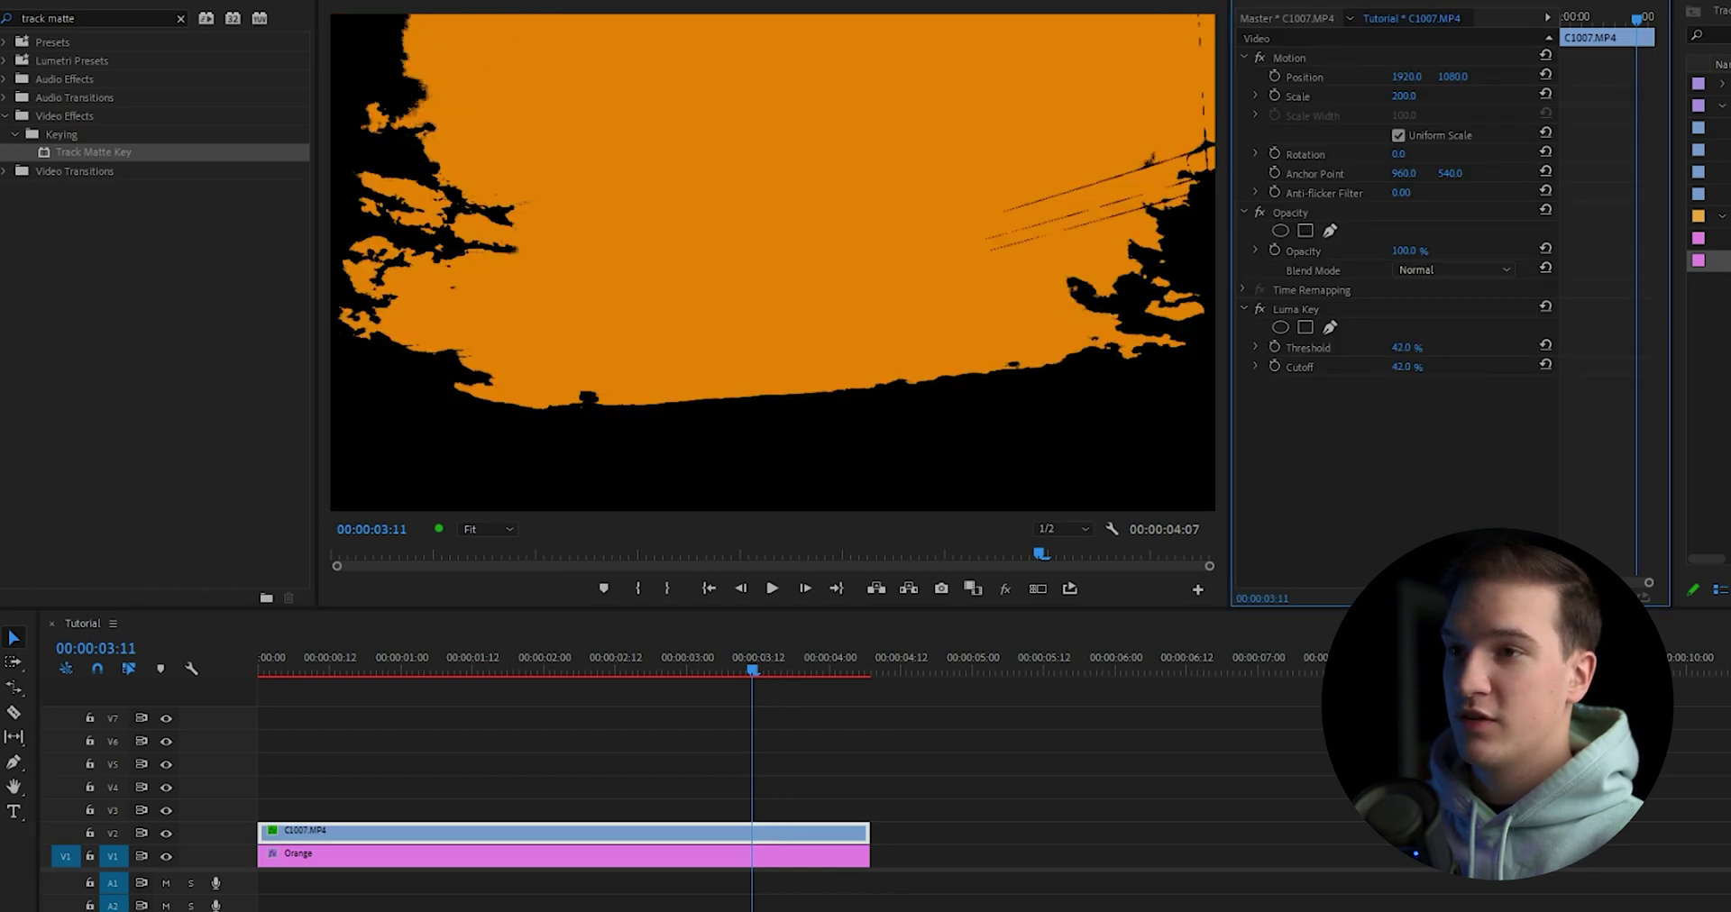
# - Play the orange matte result from the start, then delete the Orange clip from V1
pyautogui.click(663, 708)
pyautogui.press('Home')
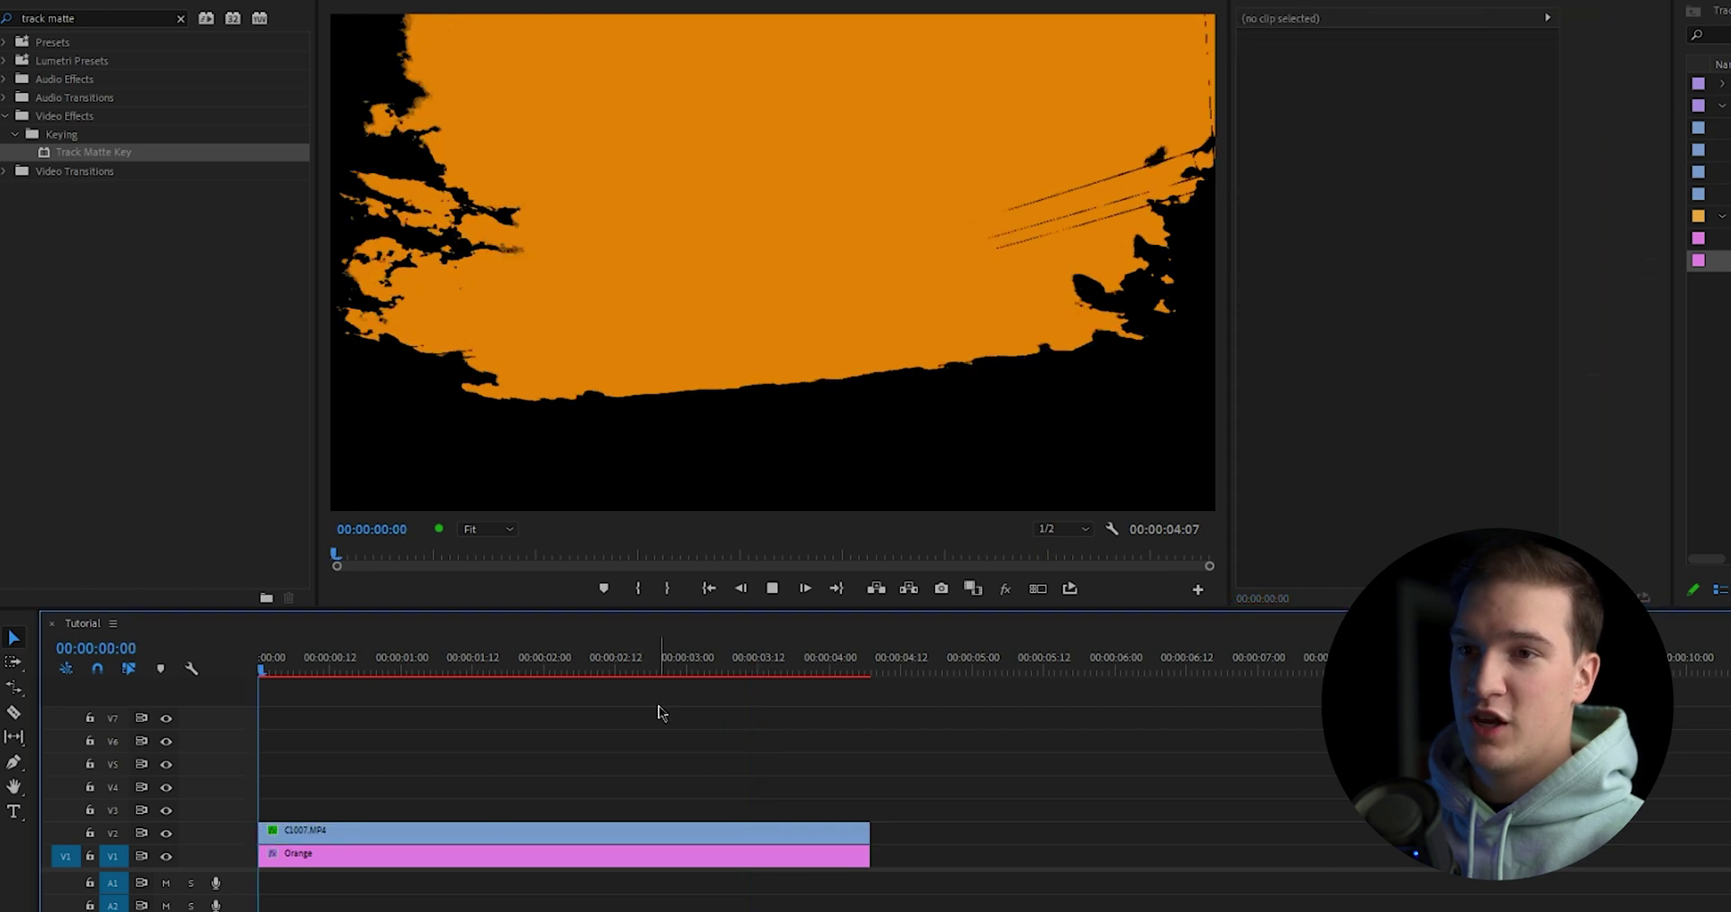
pyautogui.press('space')
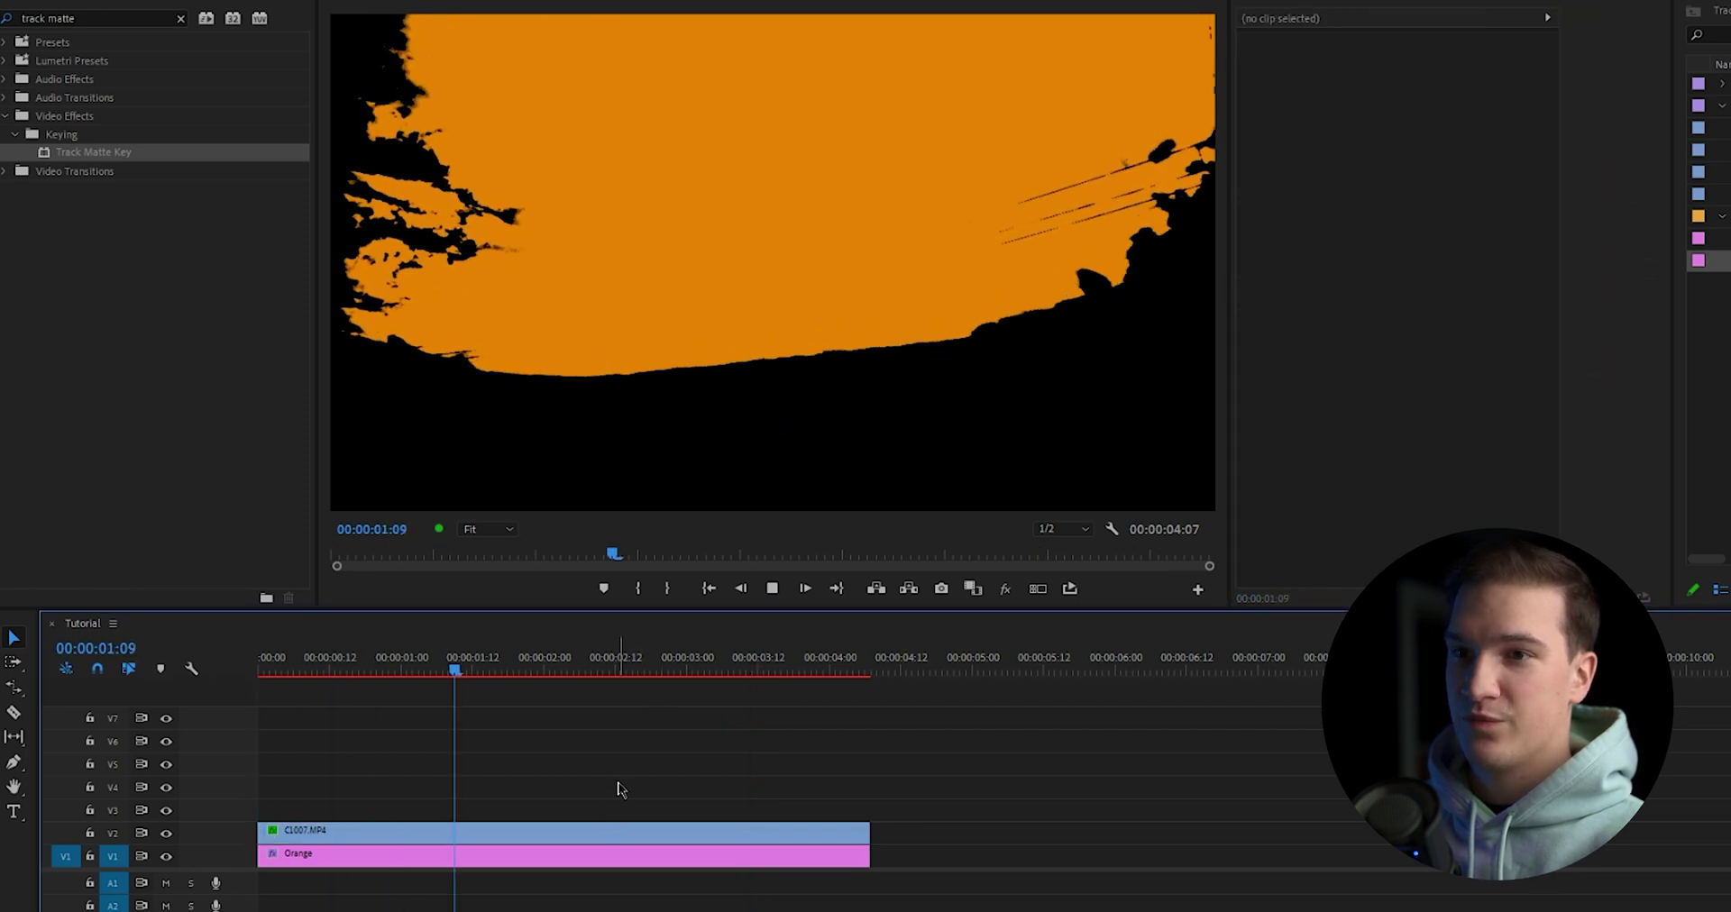
pyautogui.press('space')
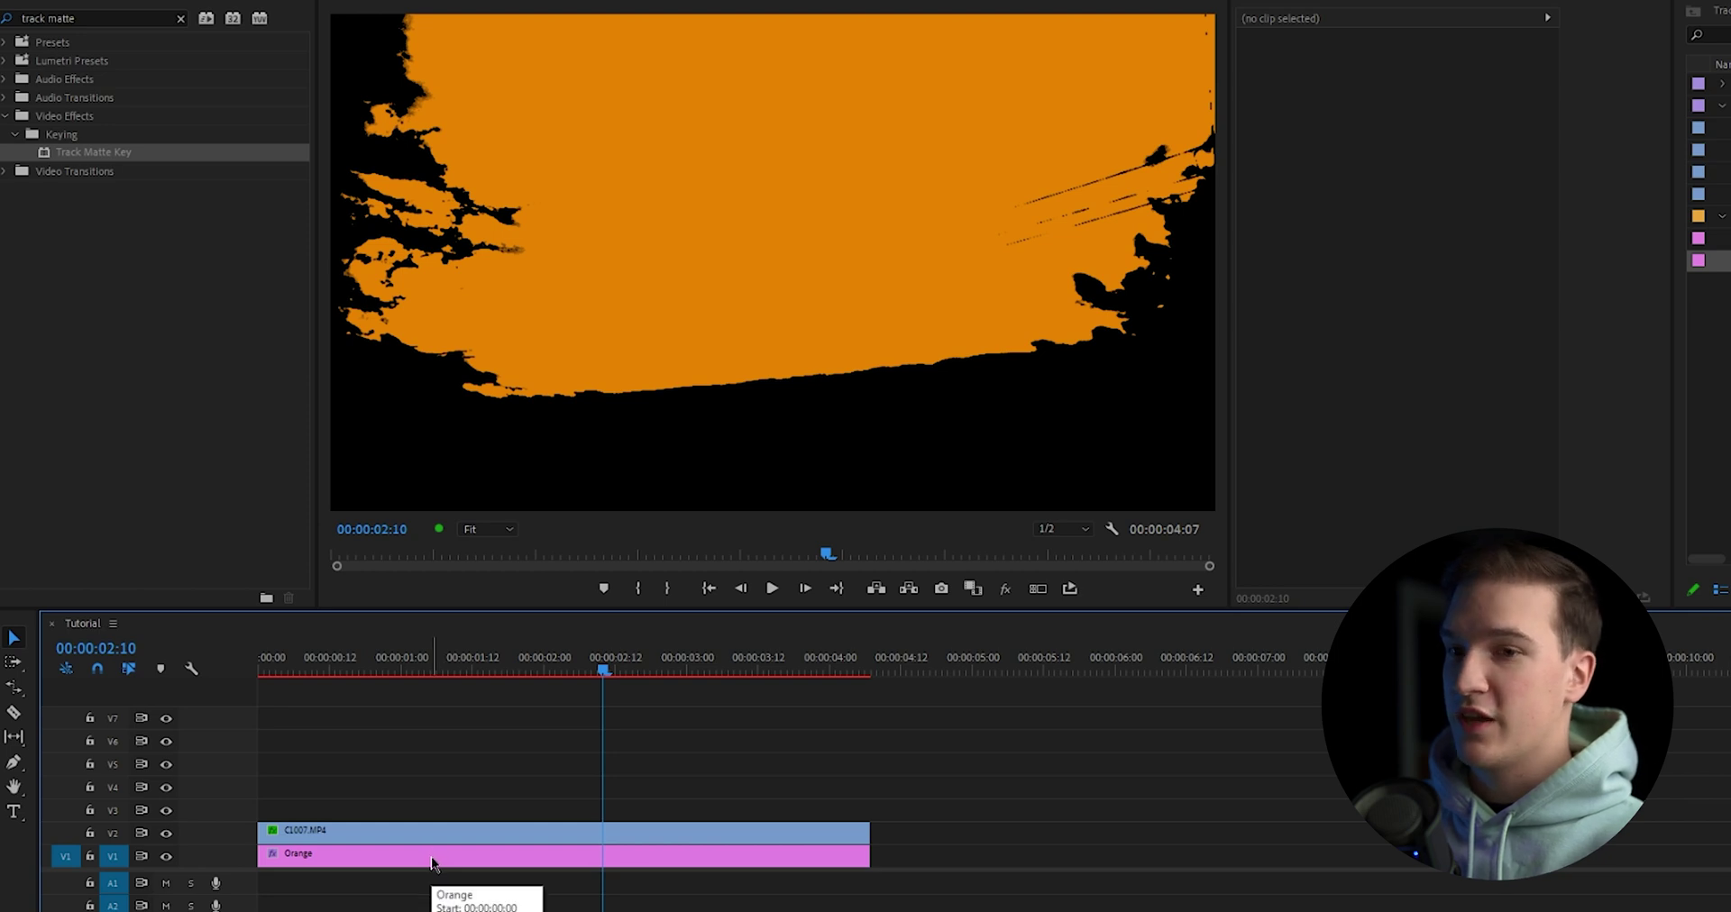
pyautogui.click(431, 857)
pyautogui.press('Delete')
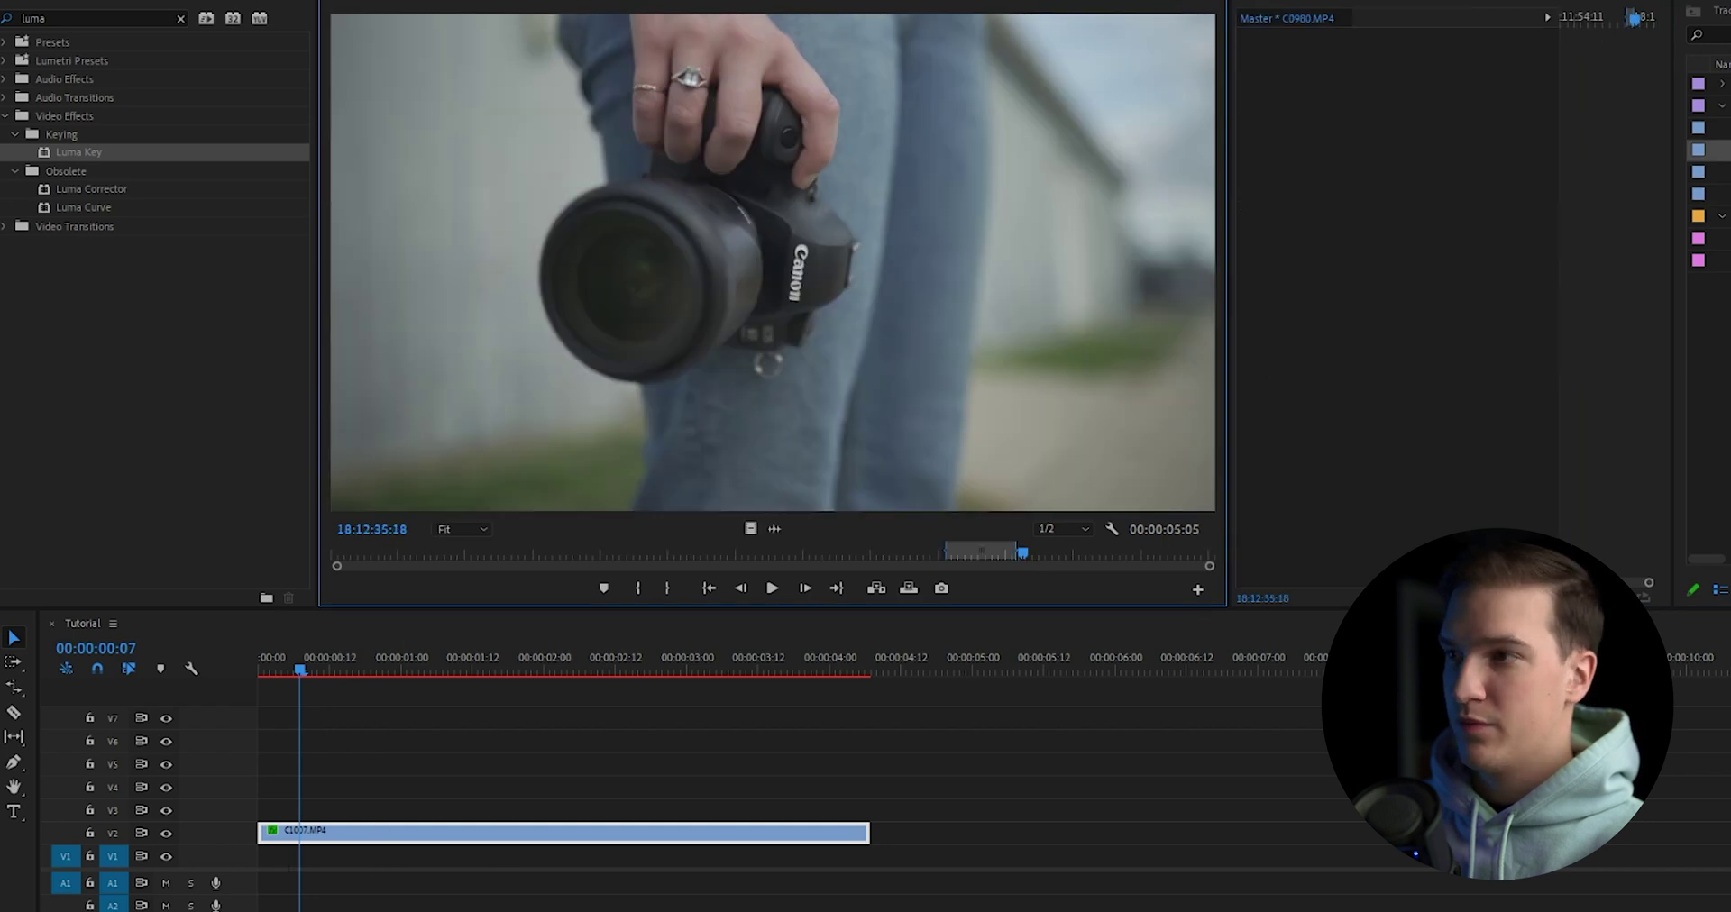
# - Put C0980.MP4 on V1, apply Track Matte Key with Matte Video 2, and play the composite
pyautogui.moveTo(773, 262); pyautogui.dragTo(259, 856)
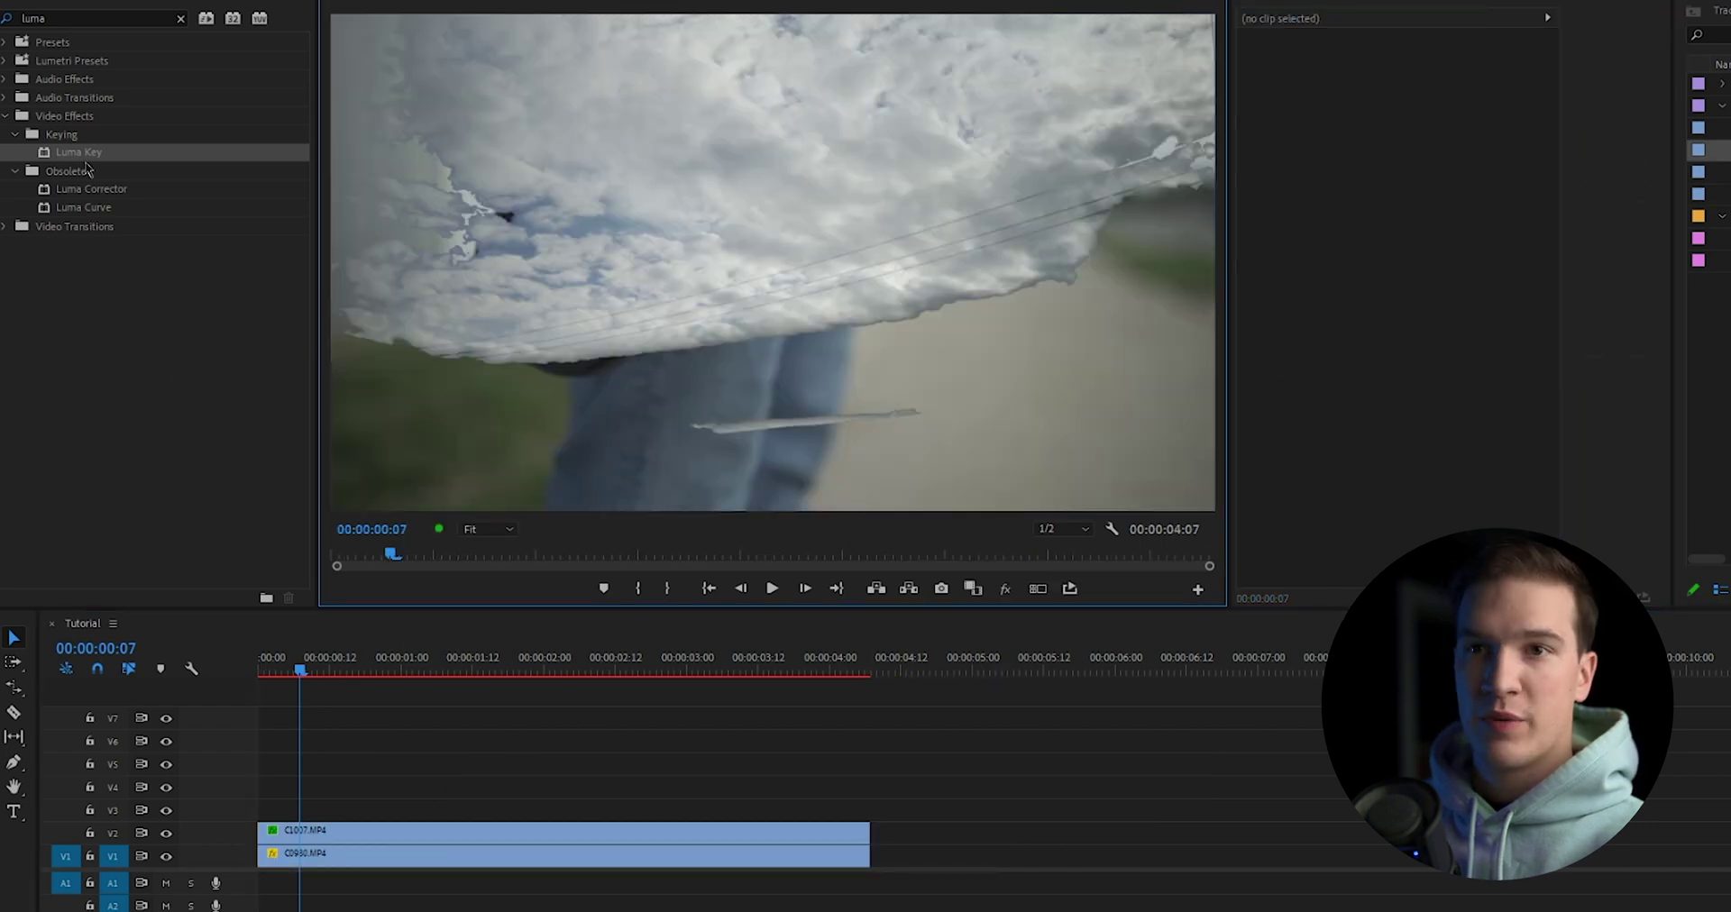
pyautogui.doubleClick(75, 17)
pyautogui.write('track')
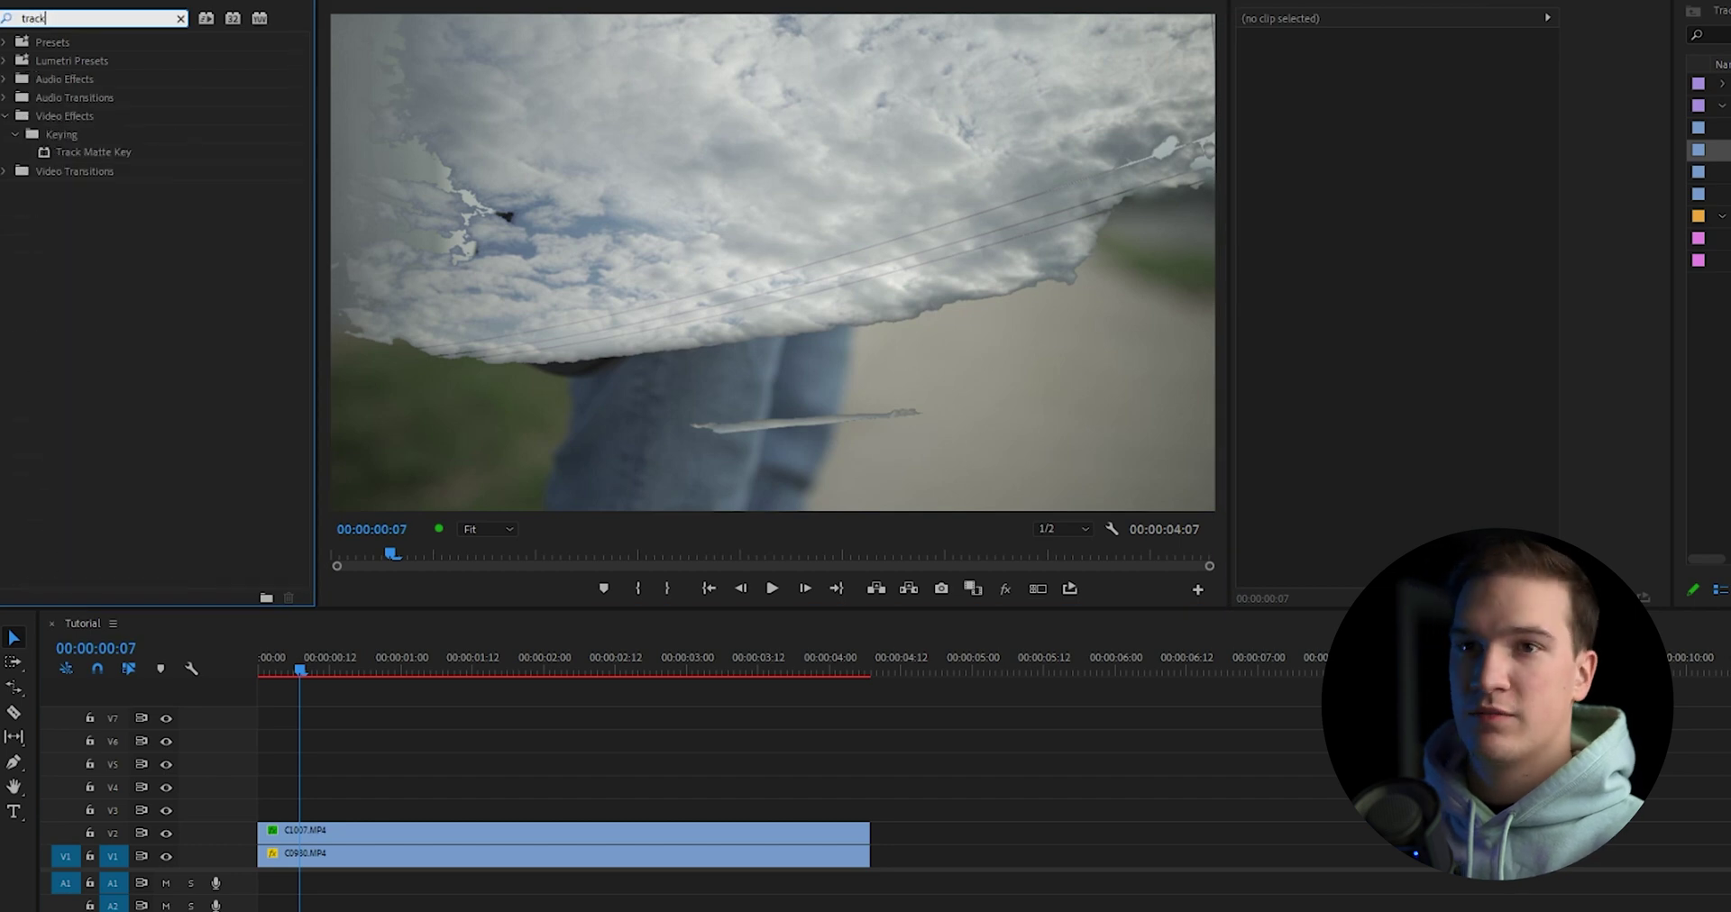
pyautogui.moveTo(82, 152); pyautogui.dragTo(444, 852)
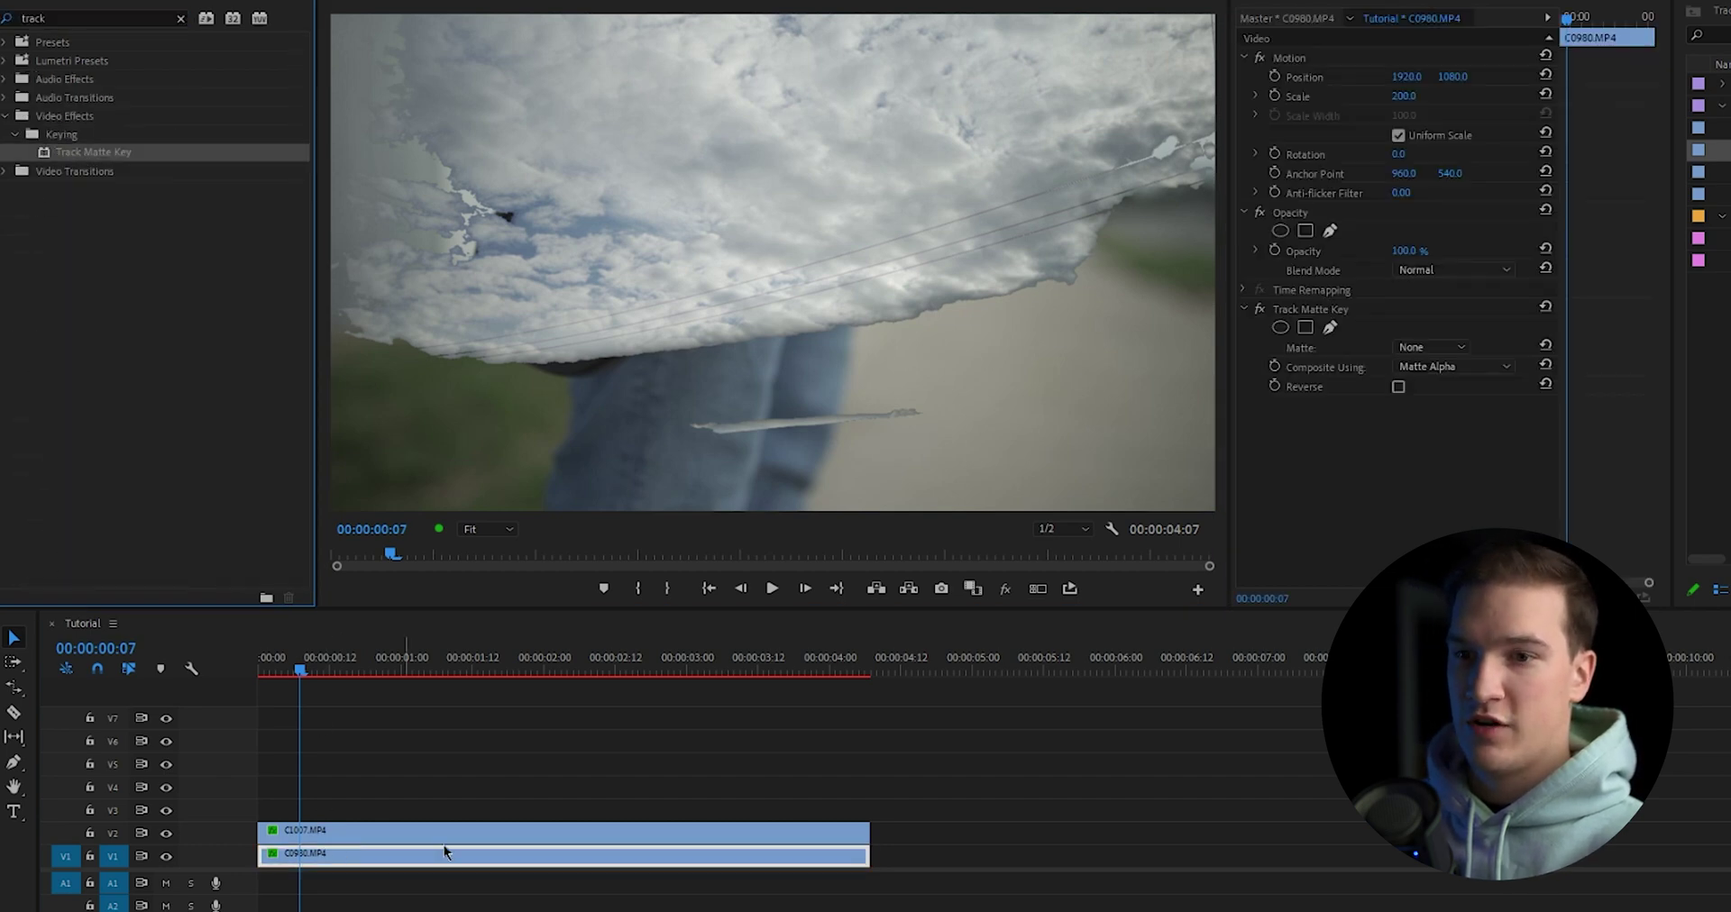
pyautogui.click(1433, 347)
pyautogui.click(1432, 491)
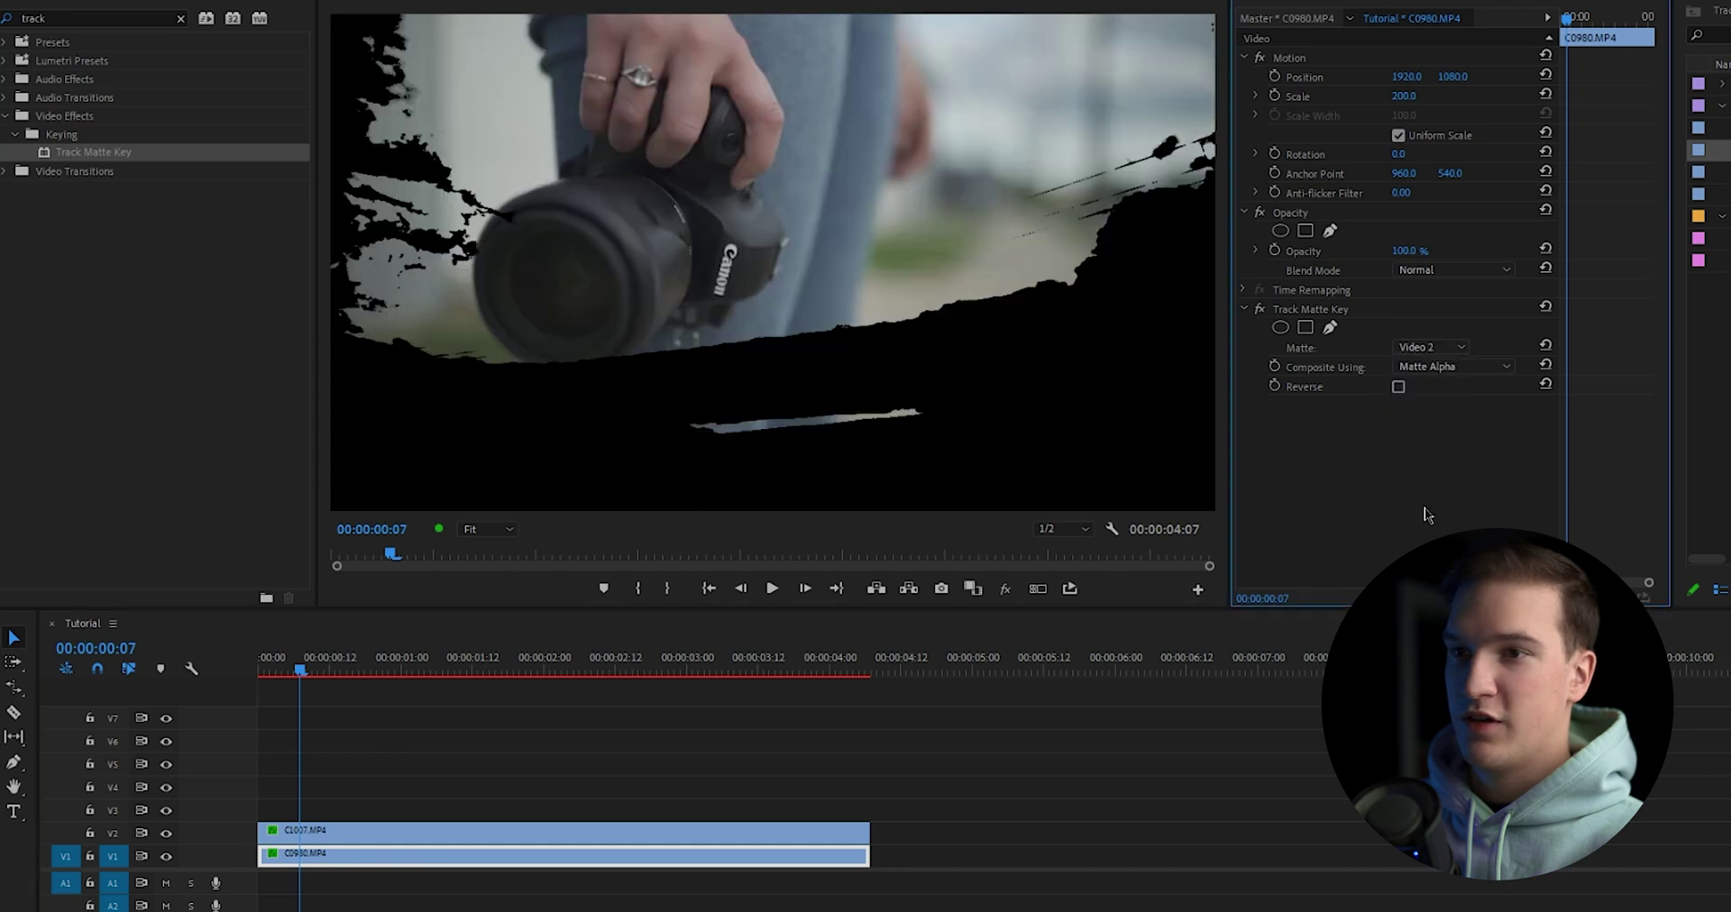
pyautogui.click(744, 765)
pyautogui.press('space')
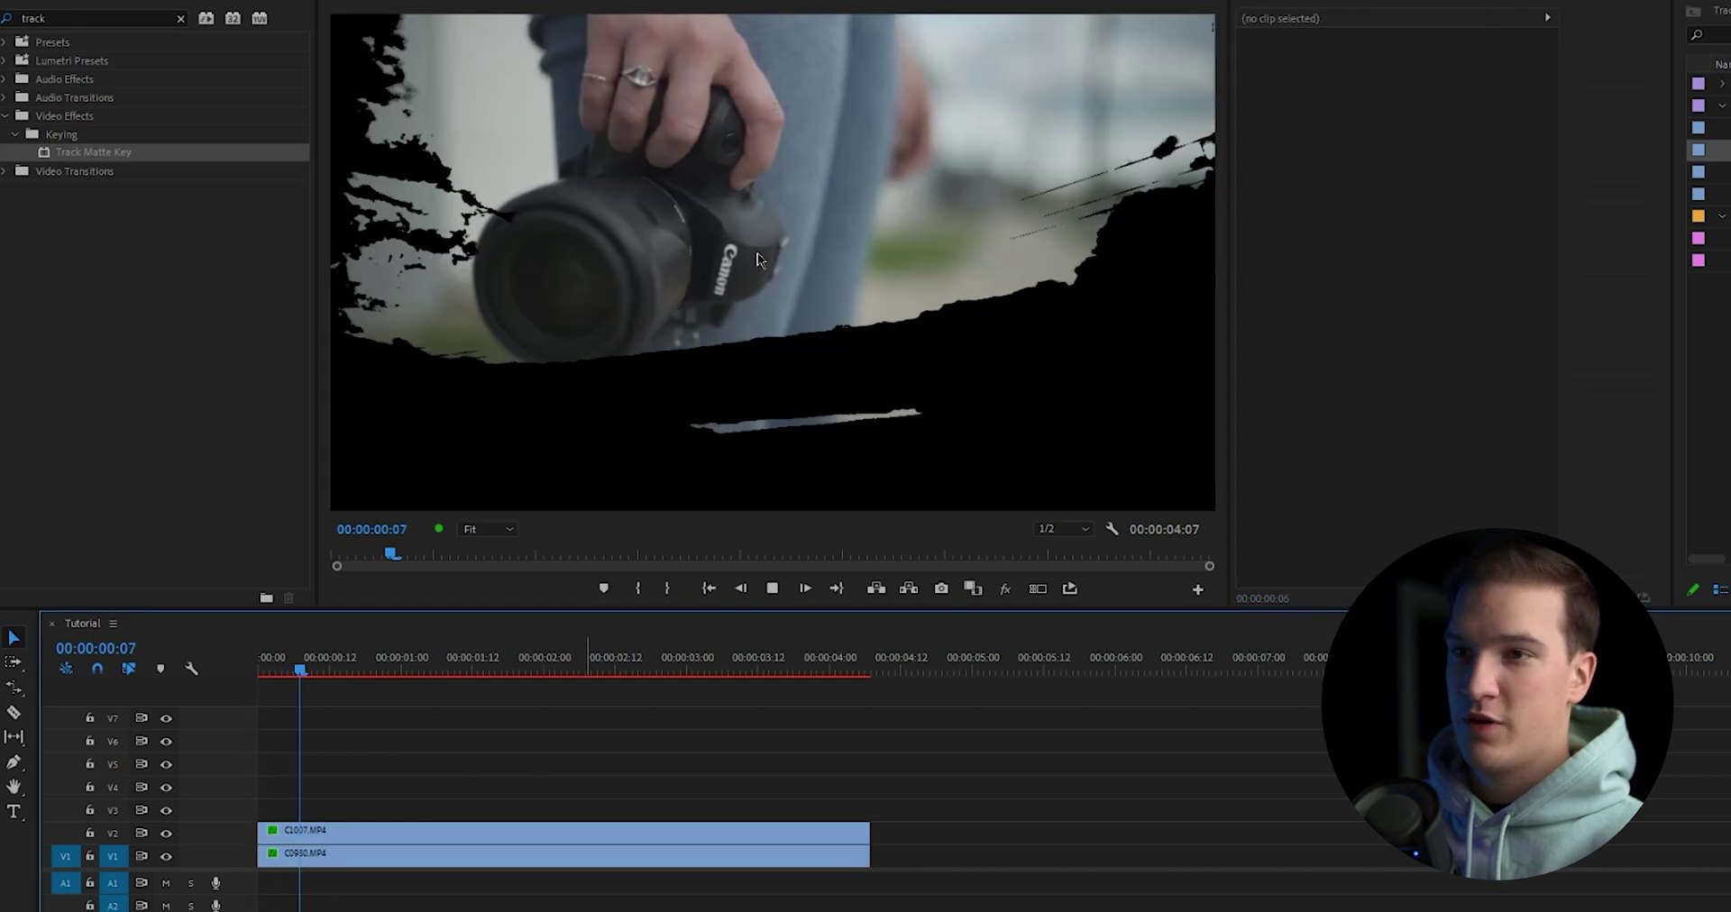
pyautogui.press('space')
# - Move both clips up to V2/V3 and set the camera clip's matte to Video 3
pyautogui.moveTo(386, 747); pyautogui.dragTo(622, 840)
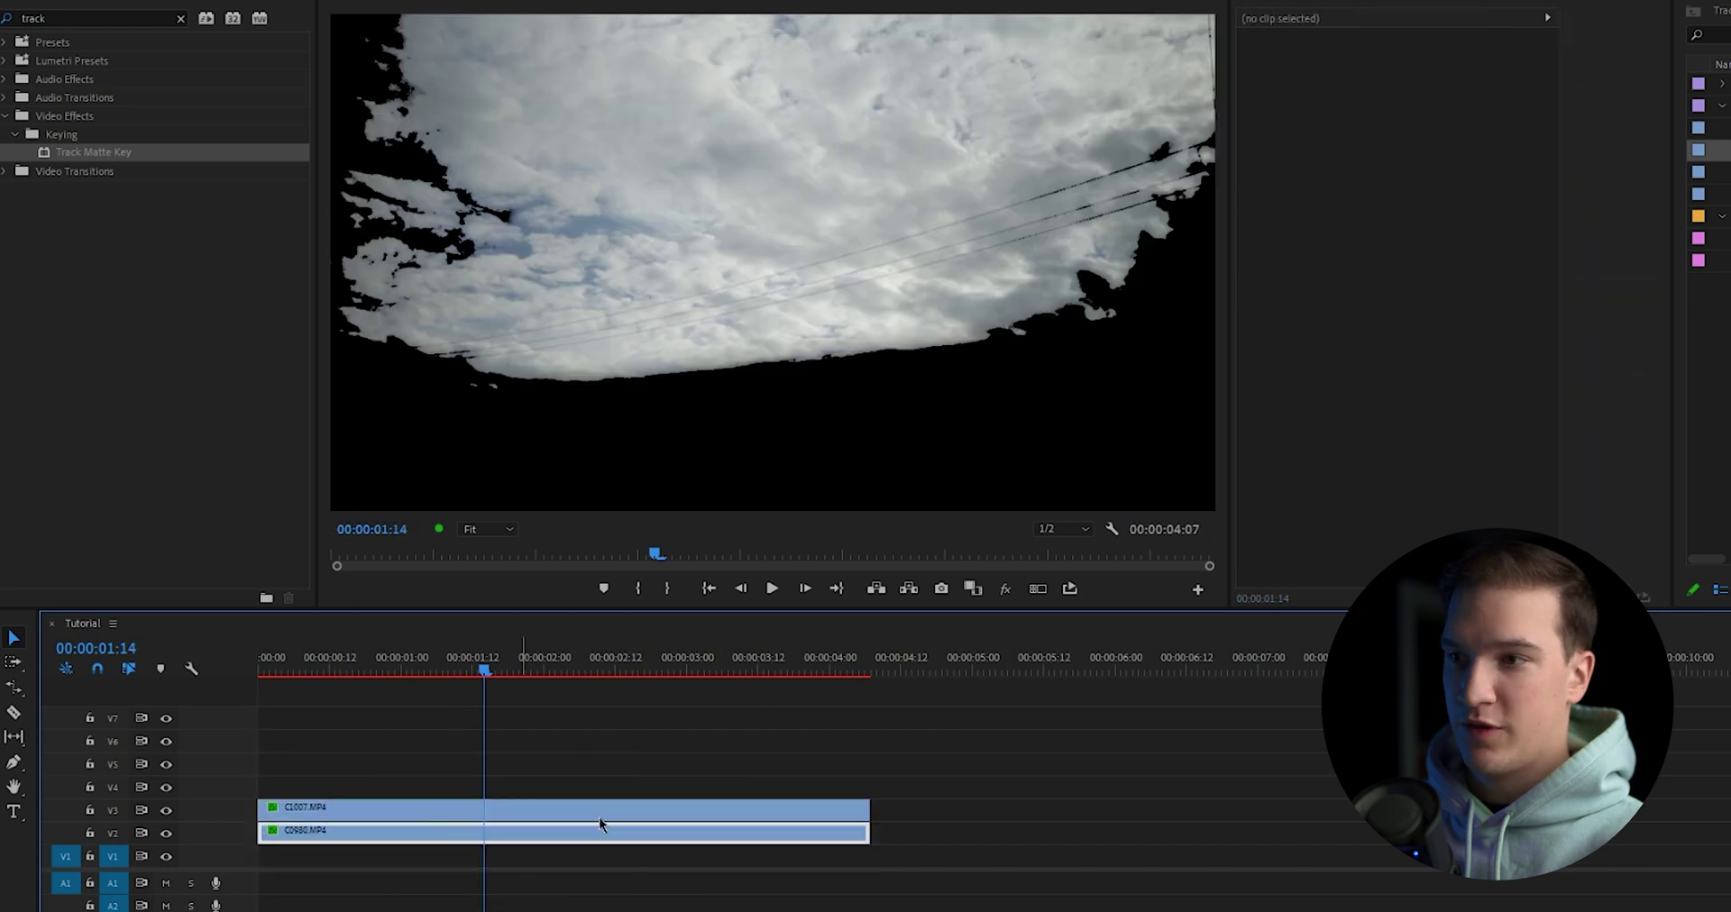
pyautogui.click(521, 840)
pyautogui.click(1456, 349)
pyautogui.click(1438, 476)
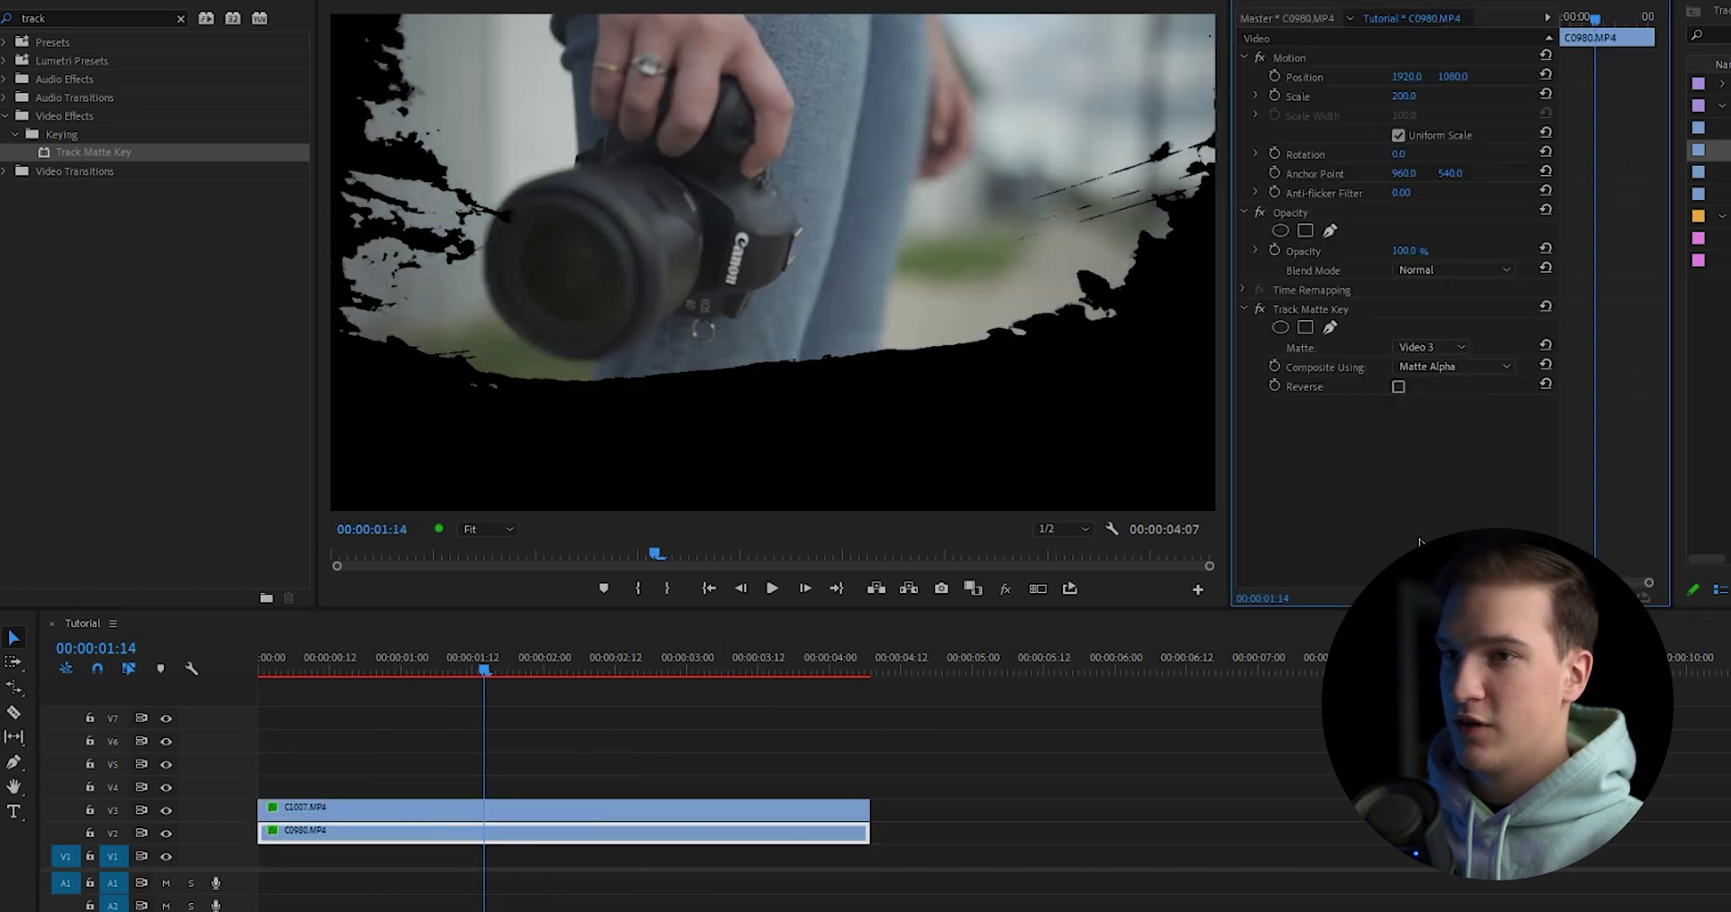
# - Add C0983.MP4 on V1 as the grass background and play the layered composite
pyautogui.click(1708, 193)
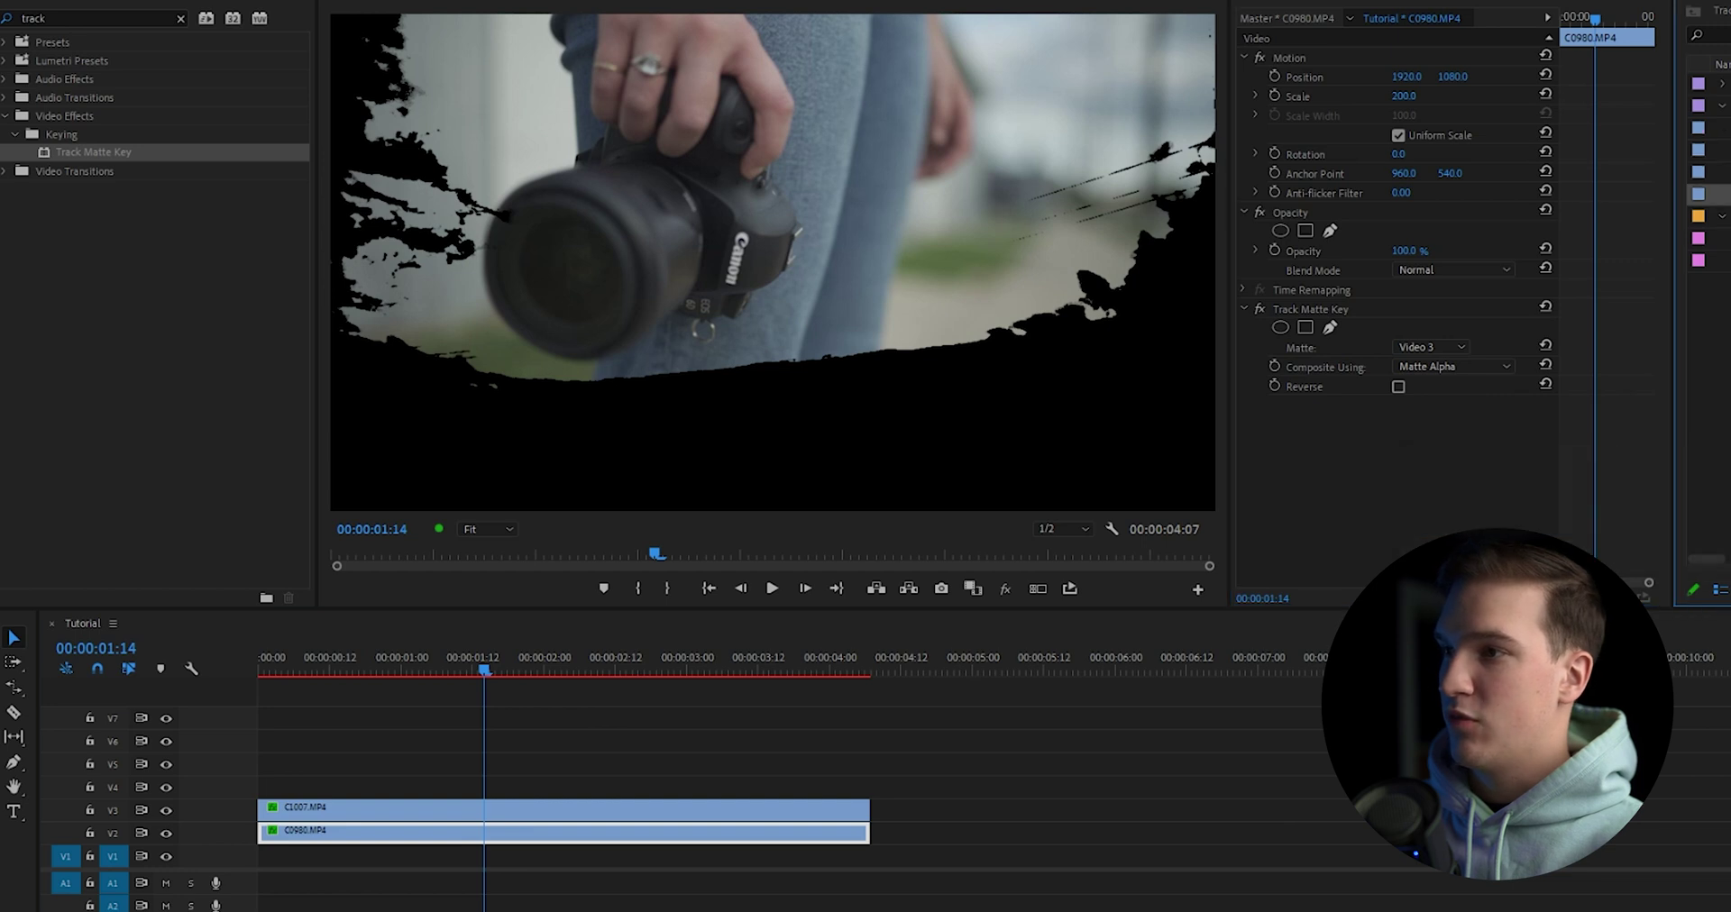
pyautogui.moveTo(1709, 193); pyautogui.dragTo(631, 856)
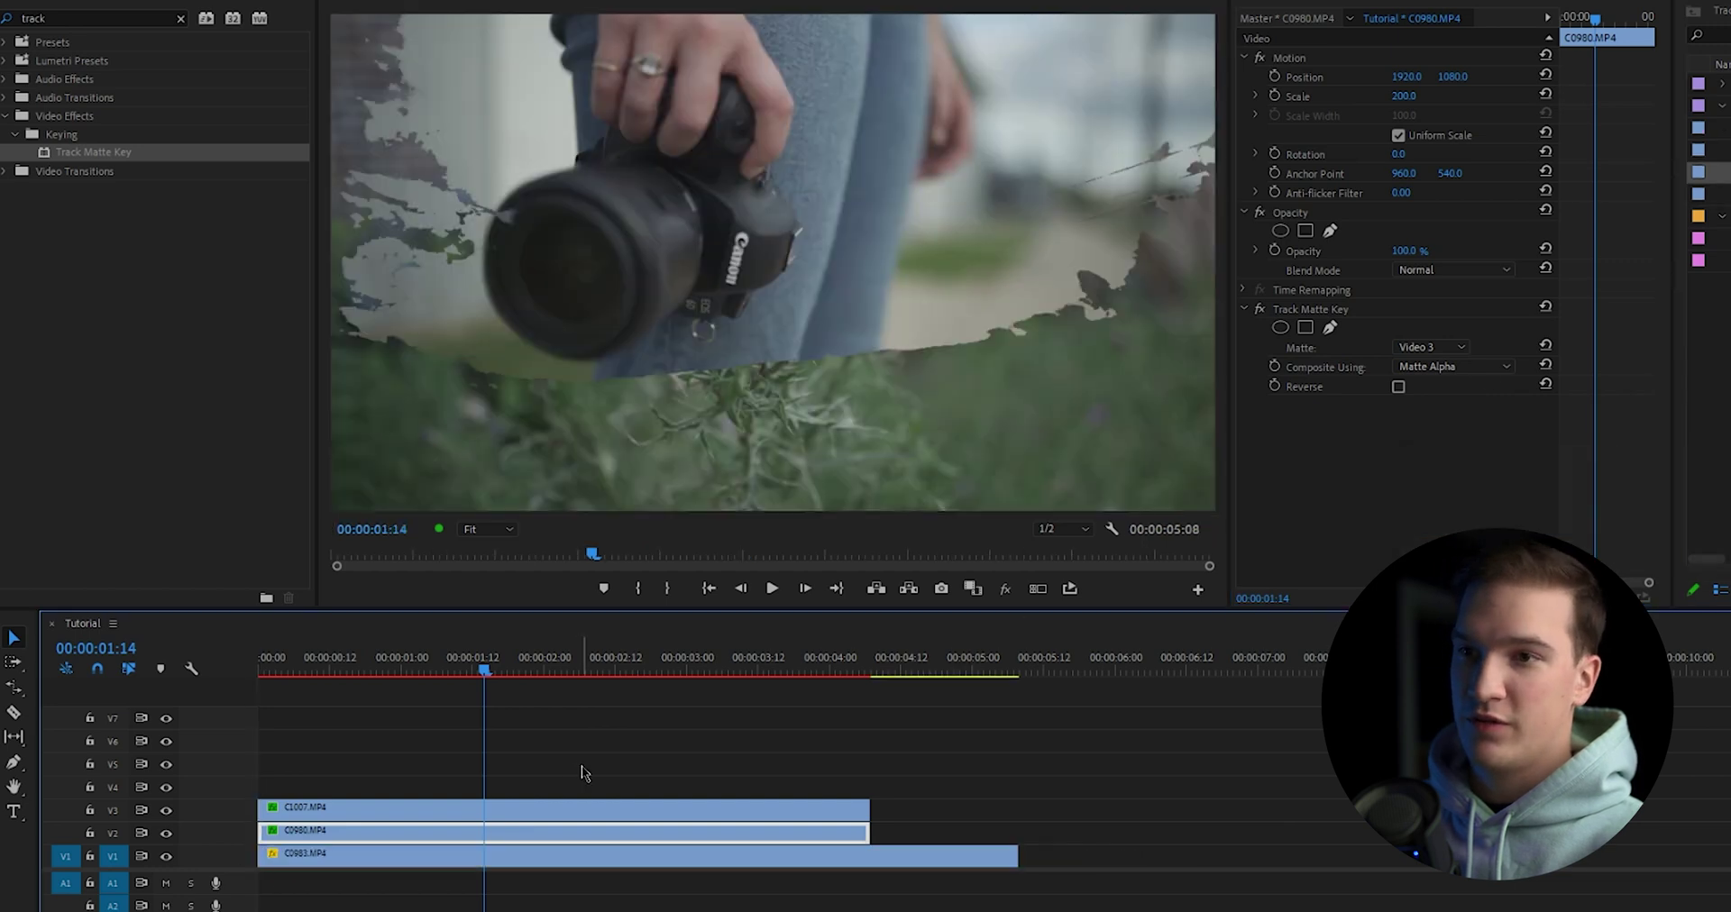
pyautogui.click(581, 773)
pyautogui.press('Home')
pyautogui.press('space')
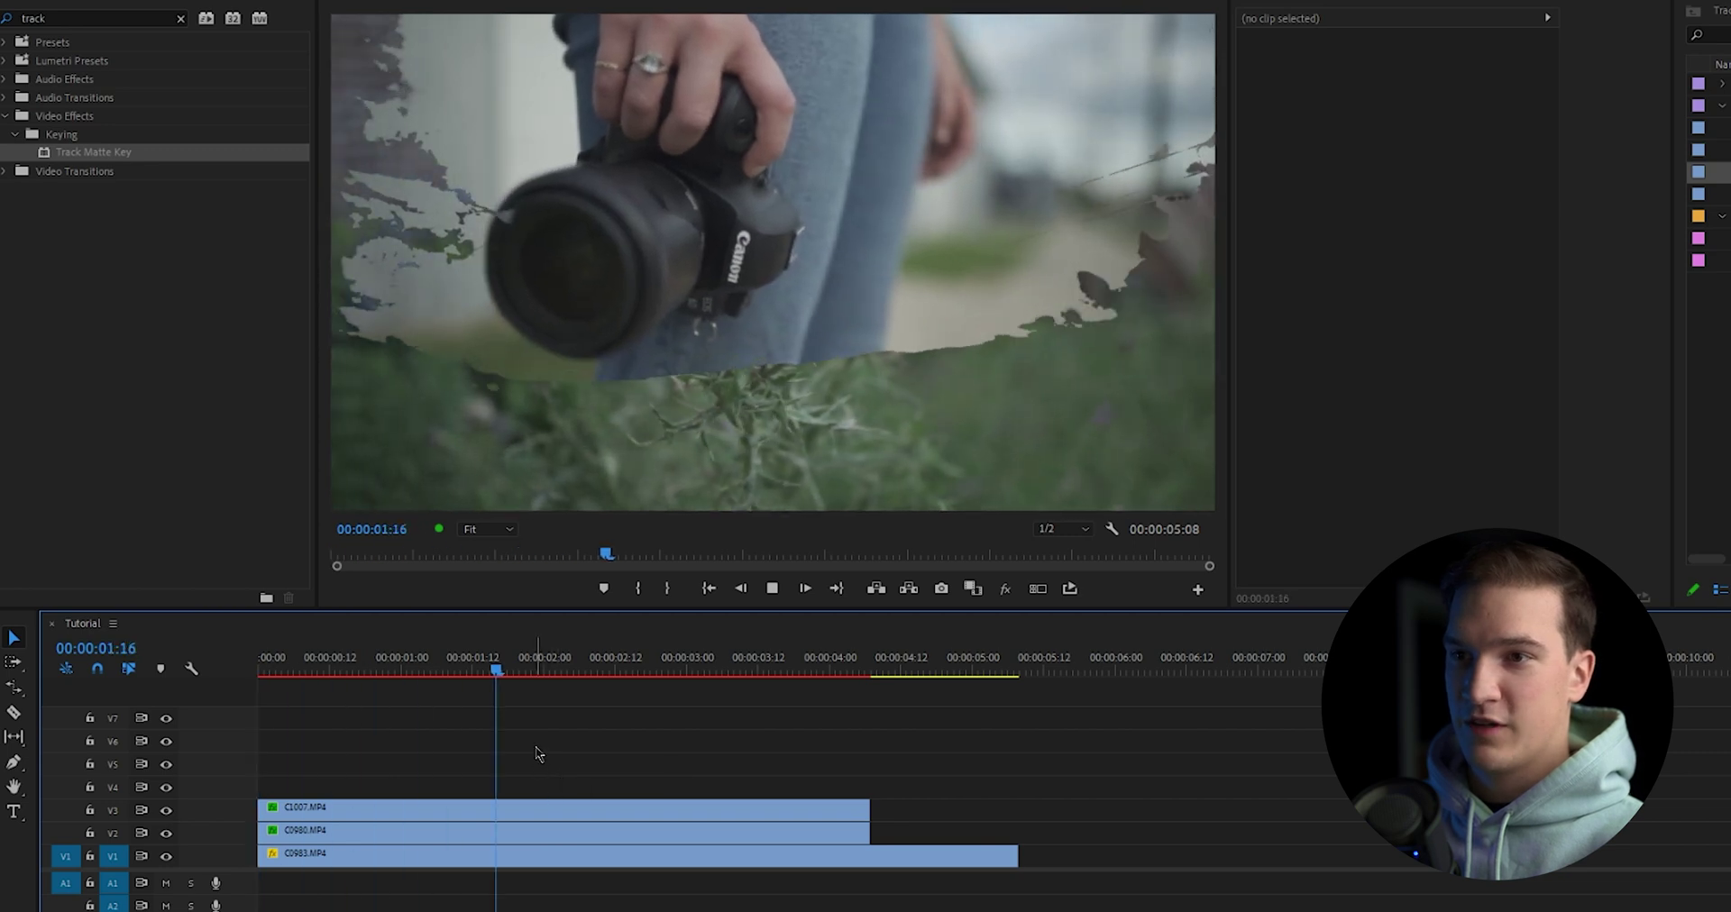
pyautogui.press('space')
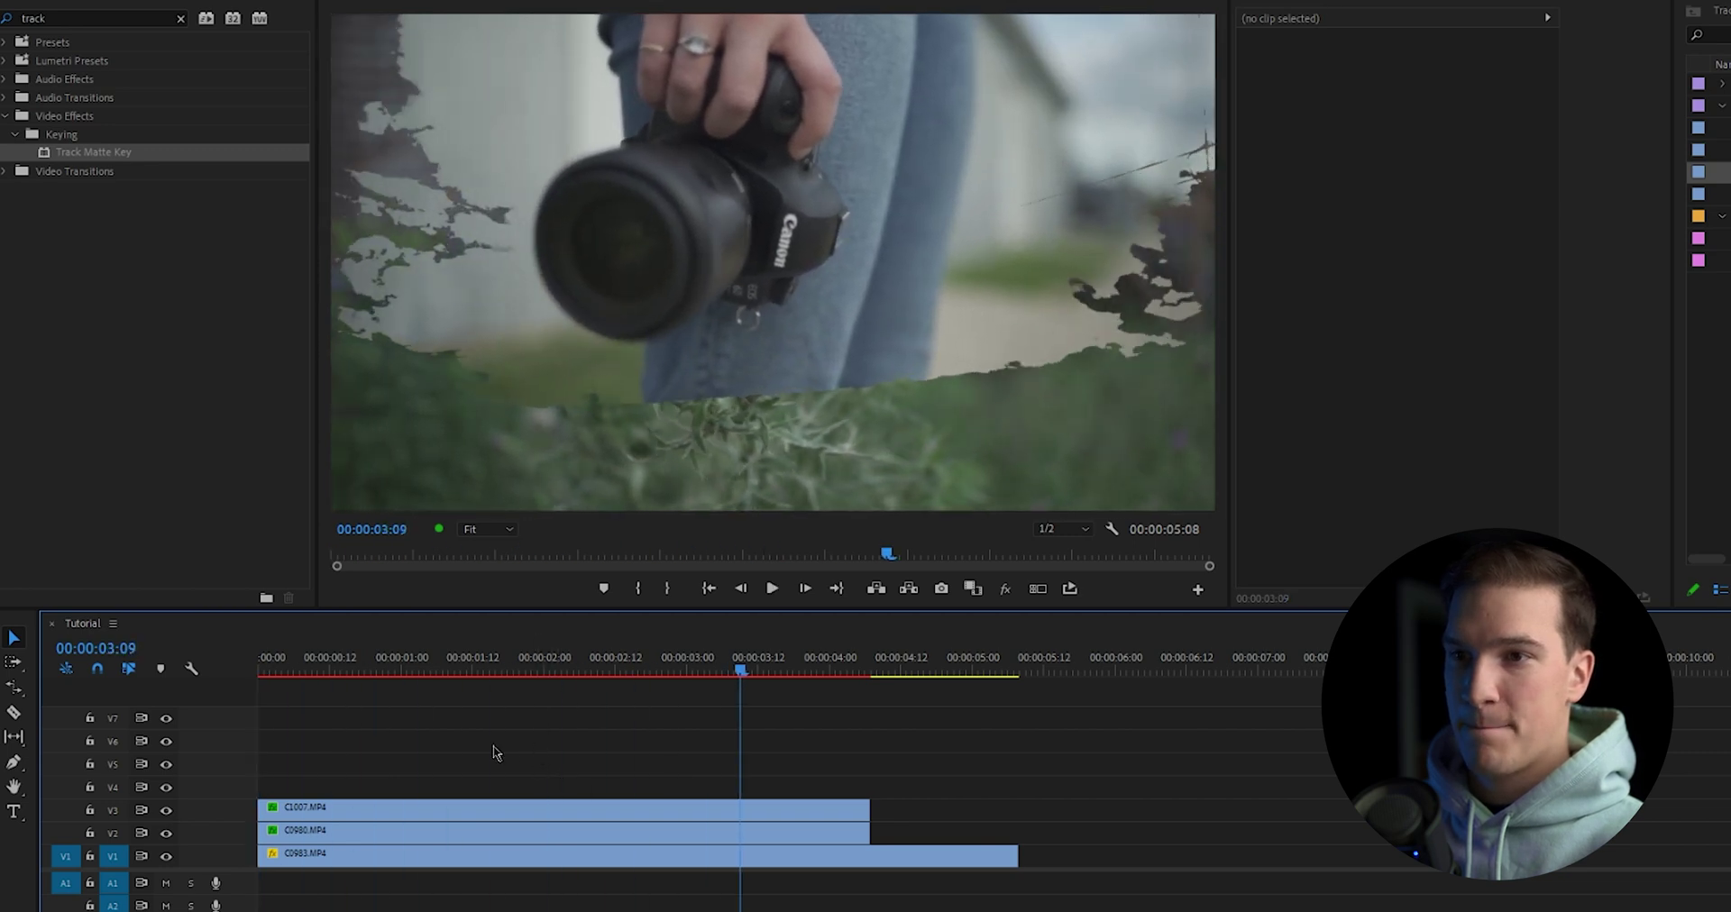